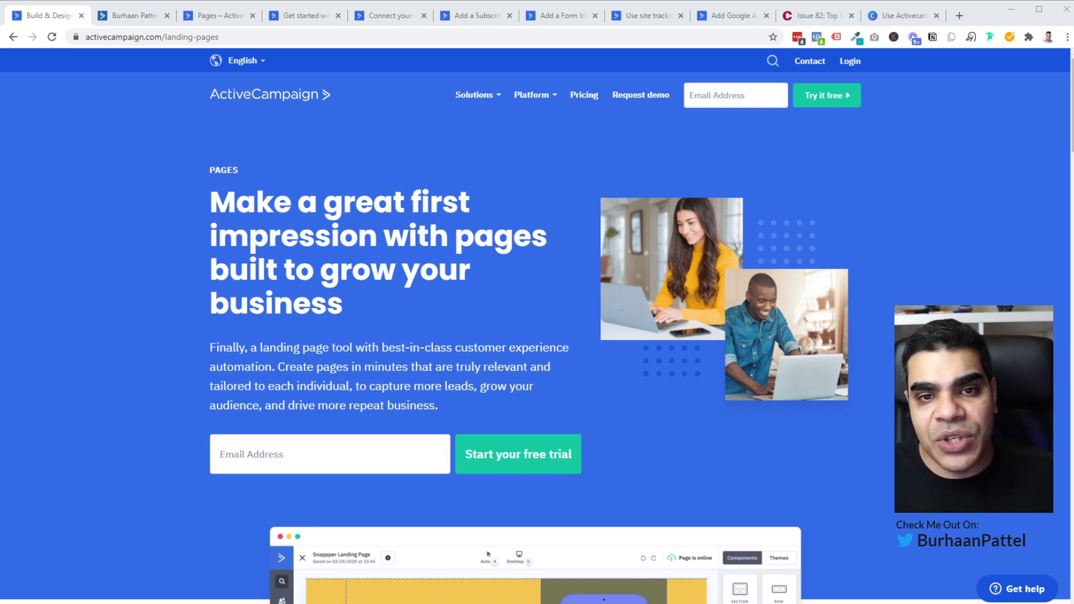
Skim the landing-pages marketing page, then switch to the ActiveCampaign dashboard tab
{"action": "scroll", "coordinate": [537, 336], "scroll_direction": "down", "scroll_amount": 5}
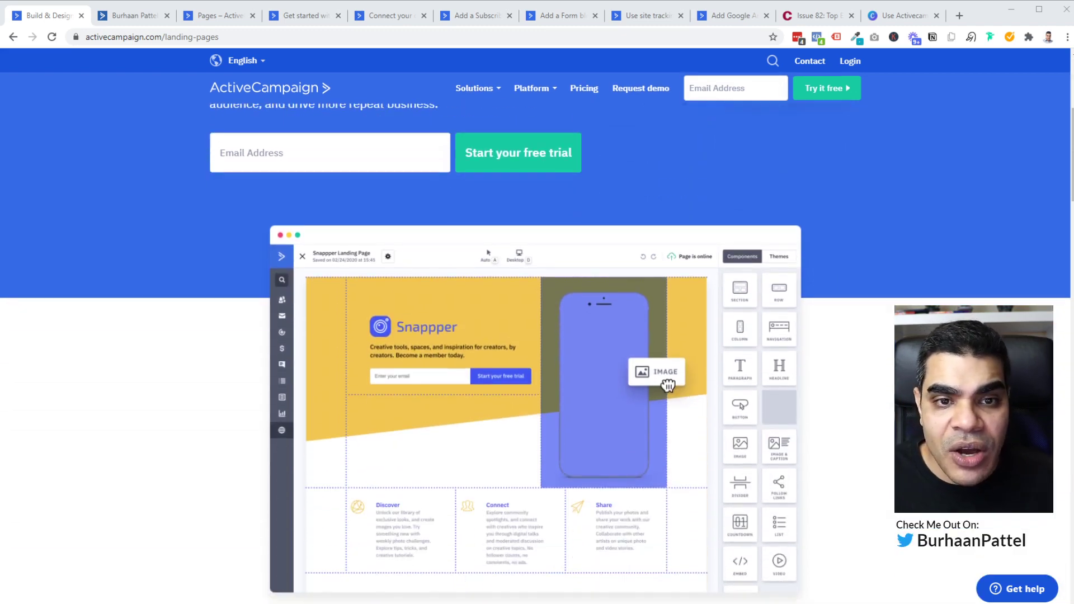
{"action": "scroll", "coordinate": [585, 518], "scroll_direction": "up", "scroll_amount": 5}
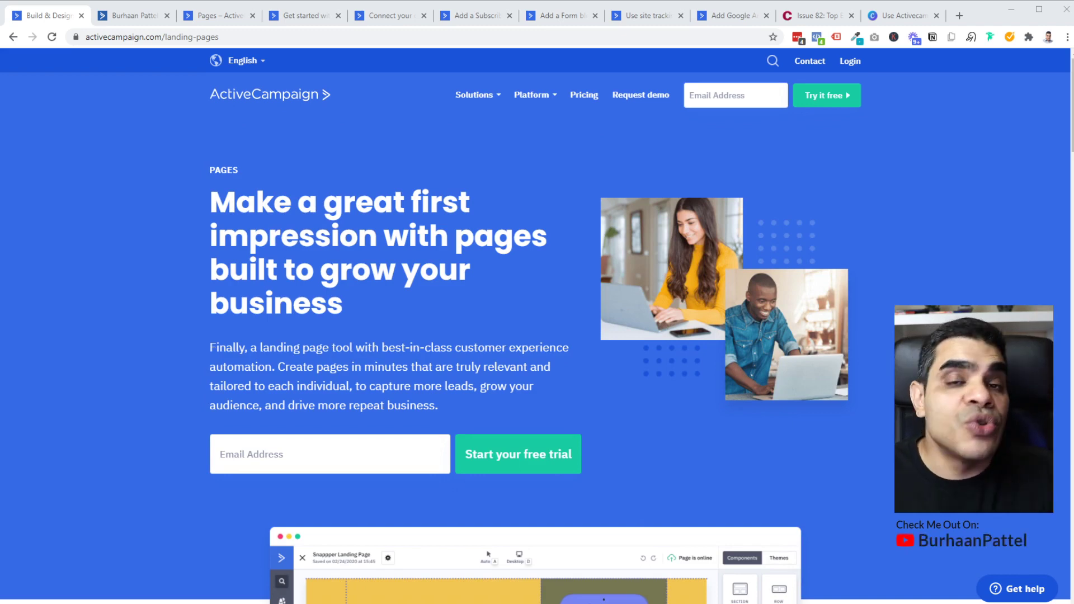
{"action": "scroll", "coordinate": [536, 353], "scroll_direction": "down", "scroll_amount": 7}
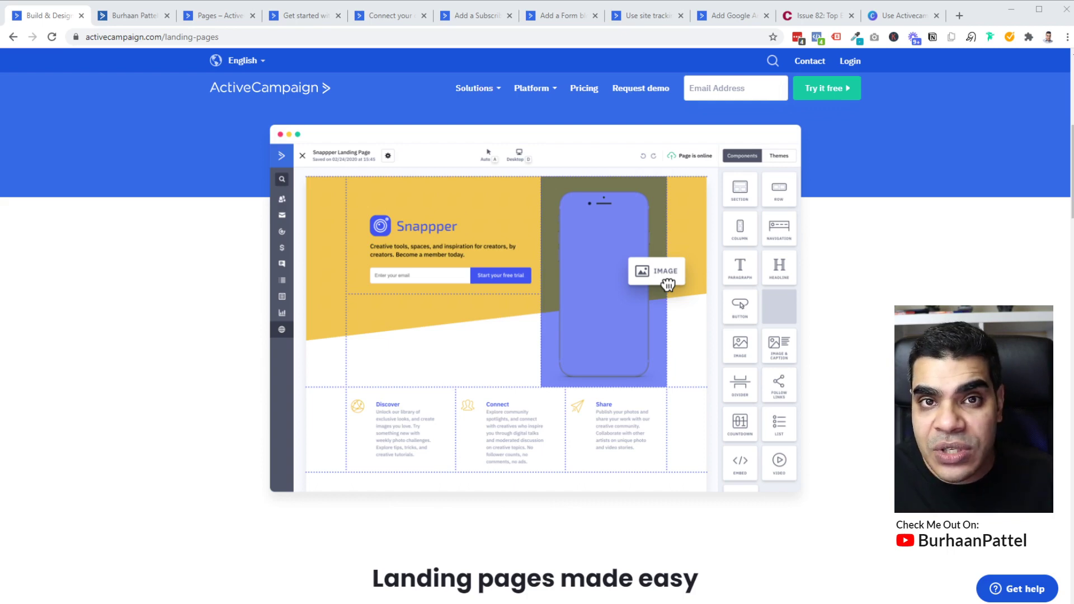
{"action": "scroll", "coordinate": [537, 336], "scroll_direction": "down", "scroll_amount": 6}
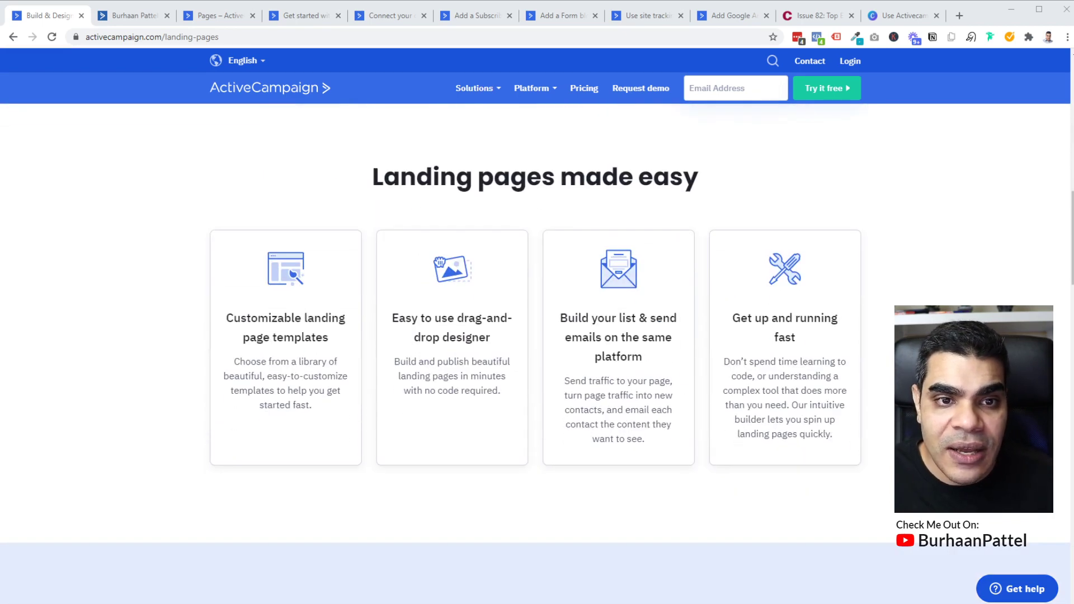
{"action": "key", "text": "ctrl+Tab"}
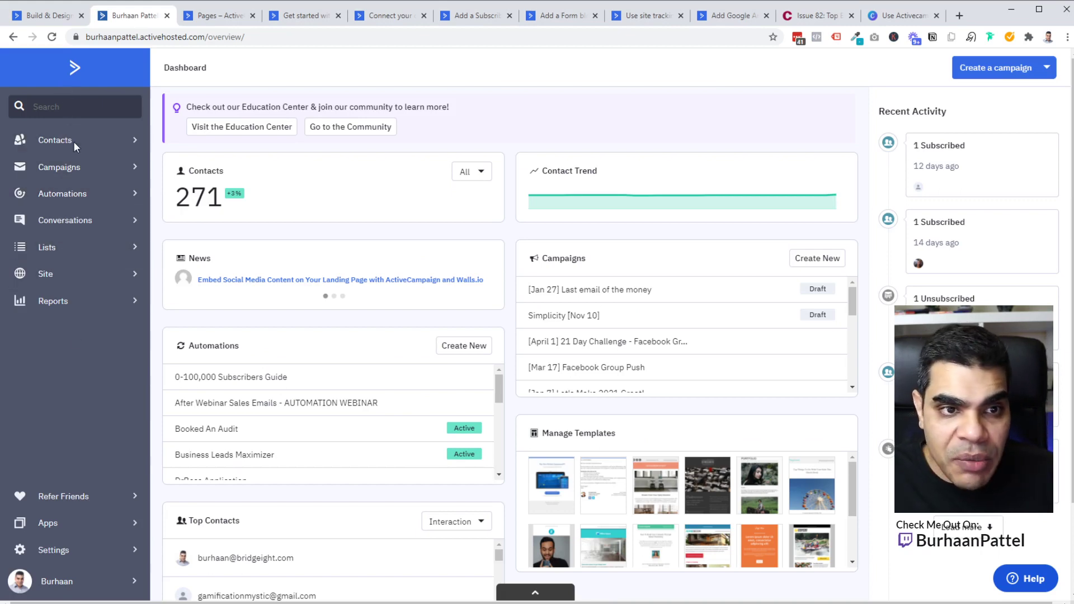
Open the Site Pages list and check that the 7 Day Freelancers page is offline
{"action": "left_click", "coordinate": [103, 281]}
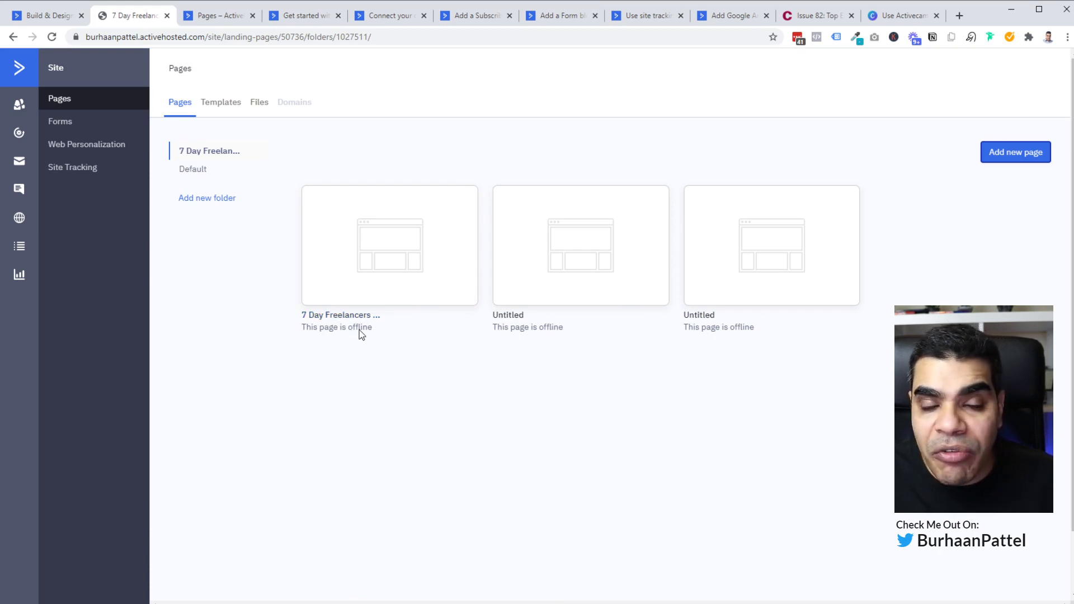
{"action": "mouse_move", "coordinate": [360, 291]}
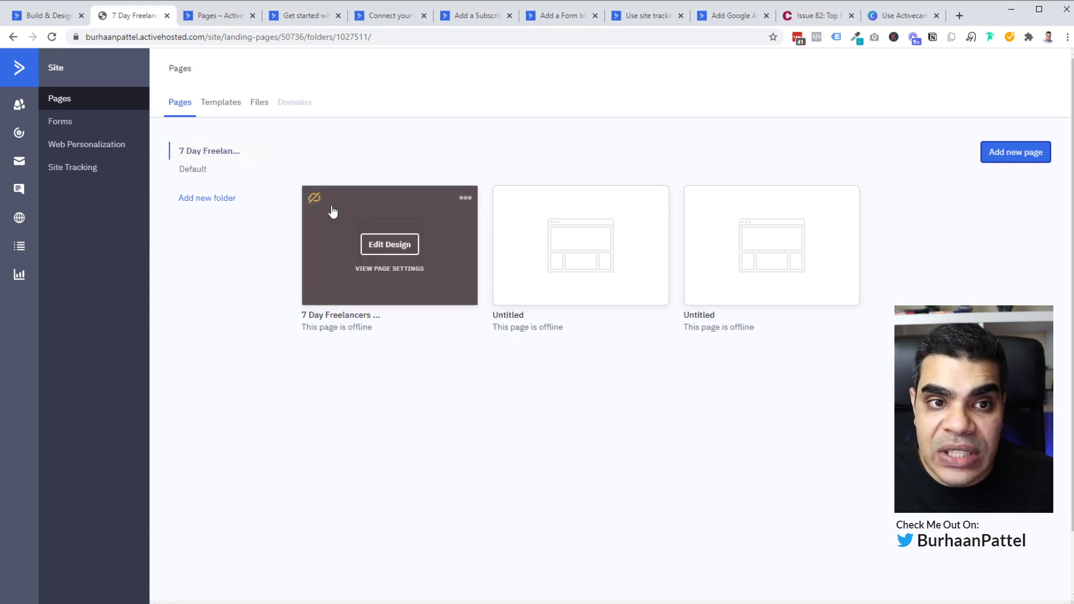
{"action": "mouse_move", "coordinate": [314, 205]}
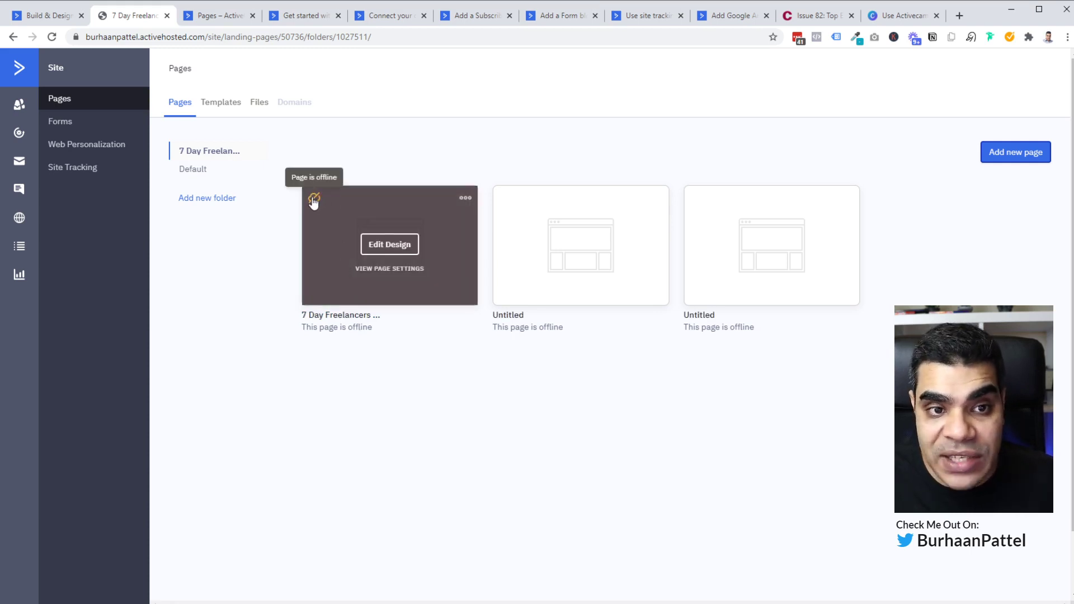
{"action": "left_click", "coordinate": [466, 202]}
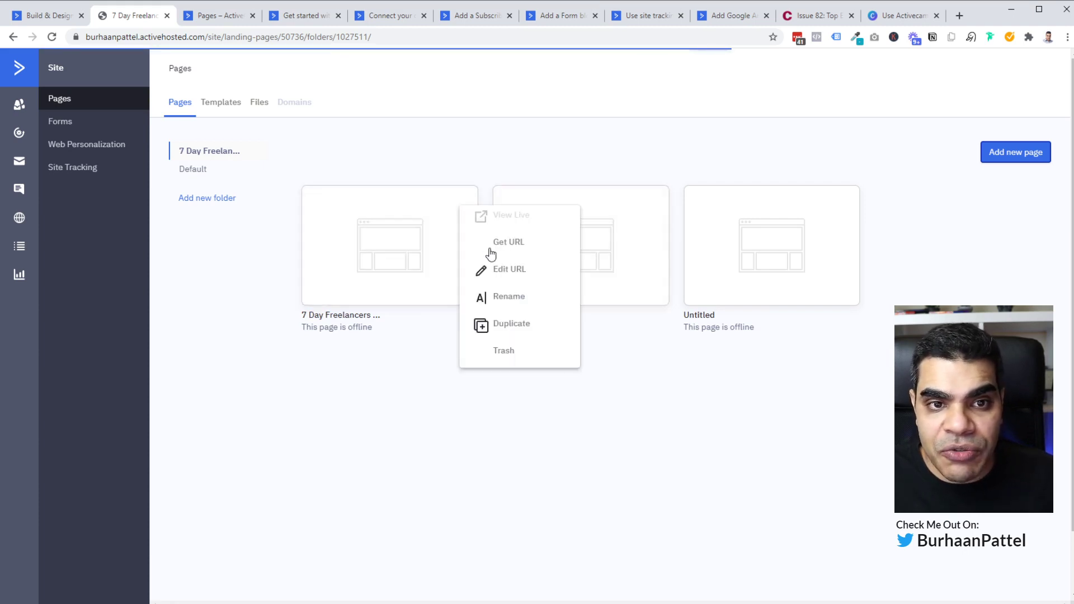
{"action": "left_click", "coordinate": [519, 270]}
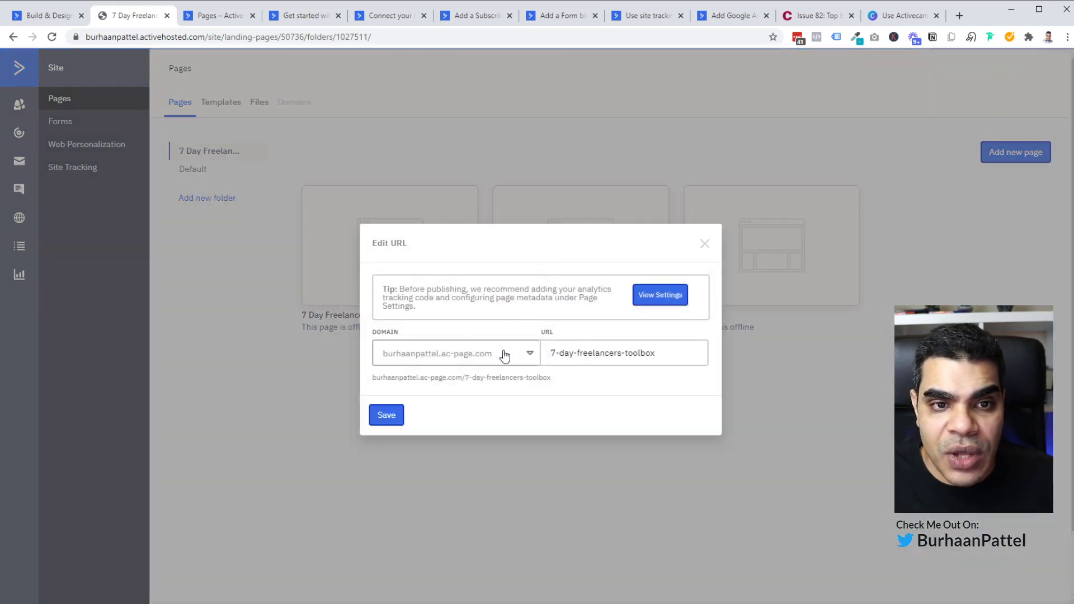
{"action": "left_click", "coordinate": [580, 350]}
{"action": "left_click_drag", "start_coordinate": [580, 350], "coordinate": [648, 348]}
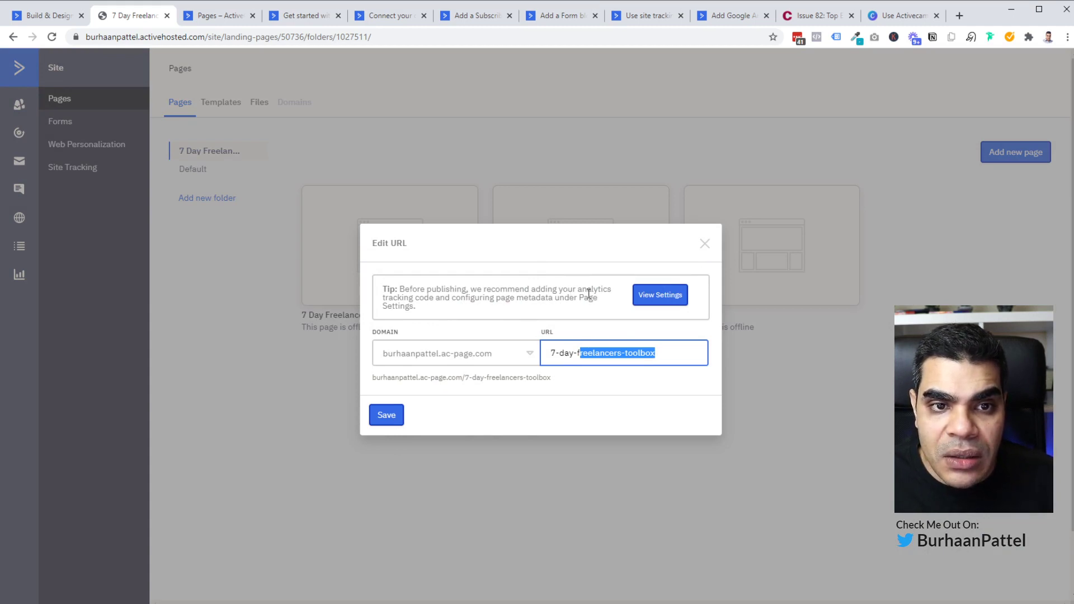
{"action": "left_click", "coordinate": [666, 297]}
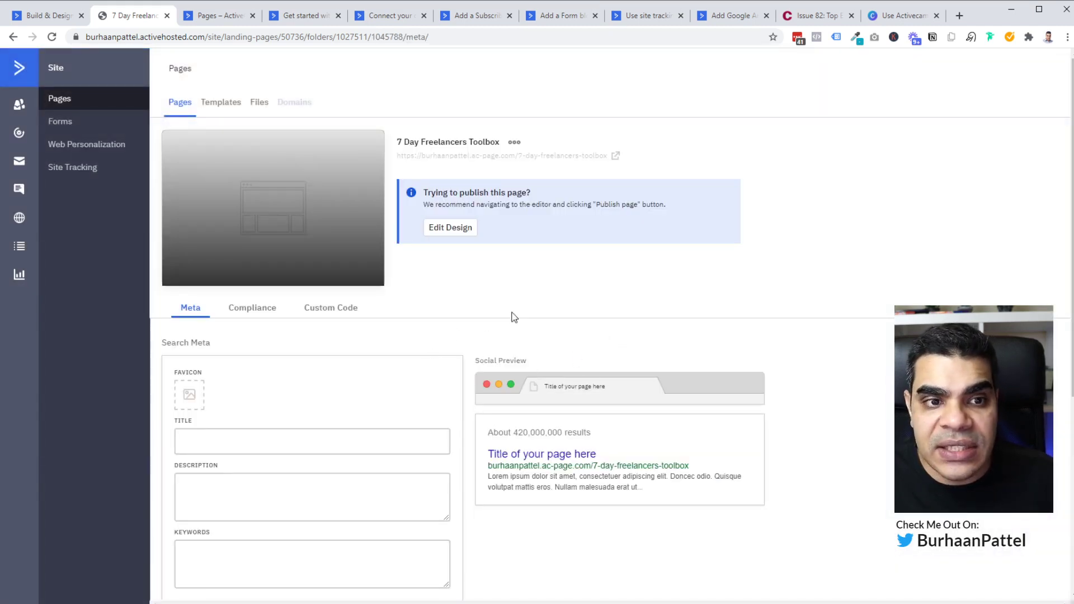
Review the 7 Day Freelancers Toolbox page's Meta settings, clicking into the empty Title field
{"action": "scroll", "coordinate": [422, 381], "scroll_direction": "down", "scroll_amount": 1}
{"action": "scroll", "coordinate": [422, 381], "scroll_direction": "down", "scroll_amount": 1}
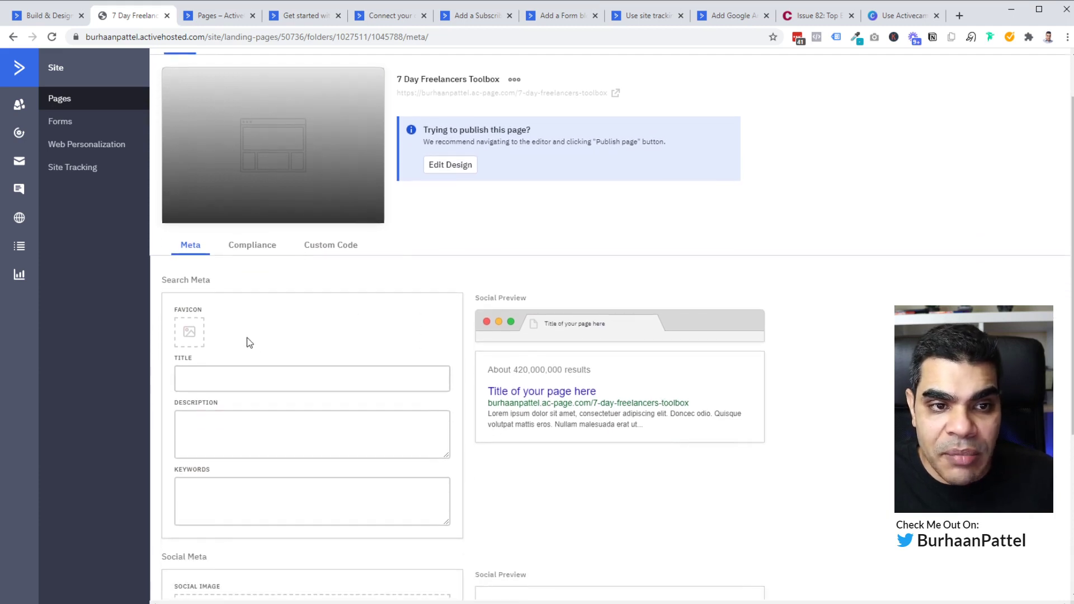
{"action": "left_click", "coordinate": [257, 378]}
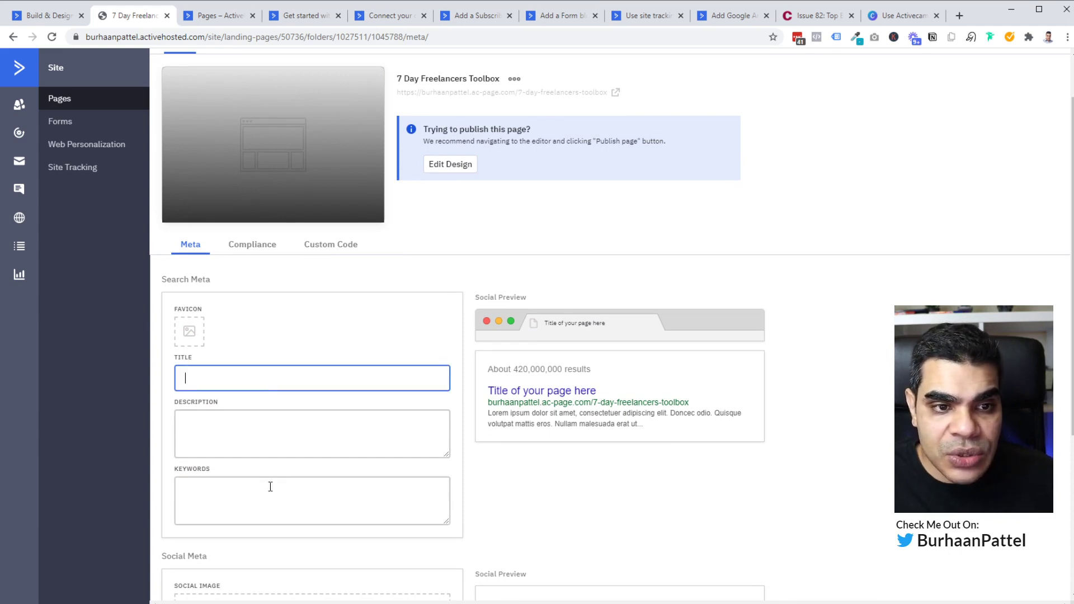
{"action": "scroll", "coordinate": [307, 479], "scroll_direction": "down", "scroll_amount": 3}
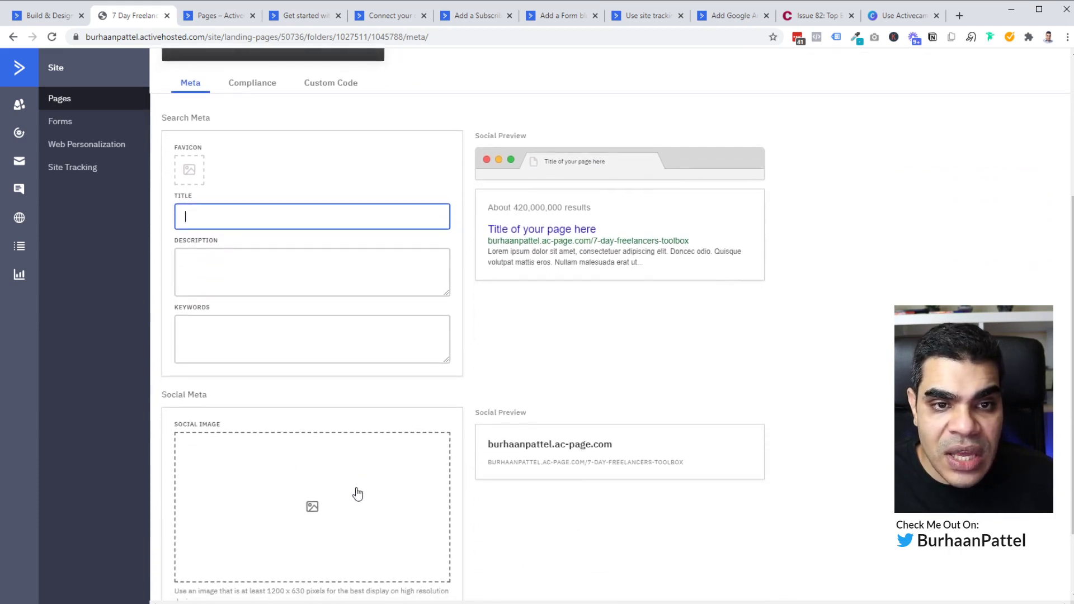
{"action": "scroll", "coordinate": [354, 491], "scroll_direction": "down", "scroll_amount": 2}
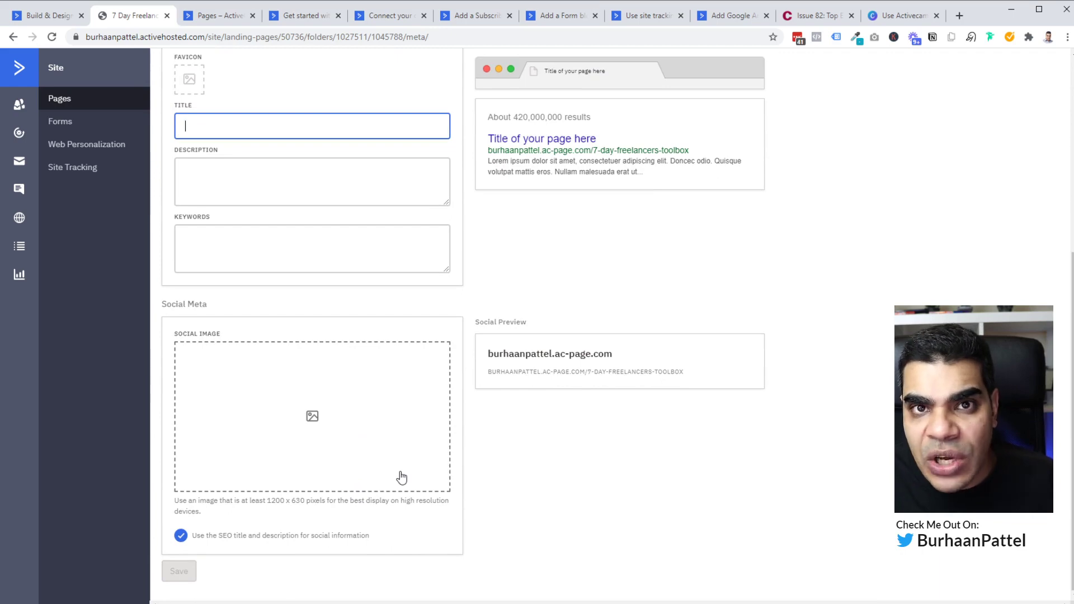
{"action": "scroll", "coordinate": [401, 477], "scroll_direction": "up", "scroll_amount": 6}
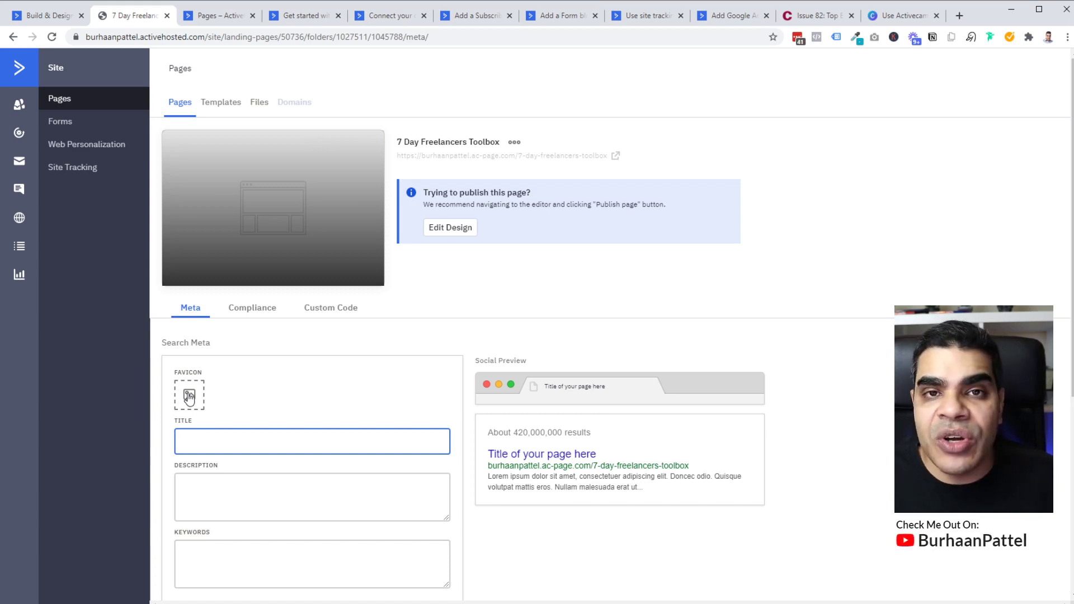
{"action": "scroll", "coordinate": [257, 386], "scroll_direction": "down", "scroll_amount": 6}
{"action": "scroll", "coordinate": [239, 408], "scroll_direction": "up", "scroll_amount": 1}
{"action": "scroll", "coordinate": [239, 407], "scroll_direction": "up", "scroll_amount": 5}
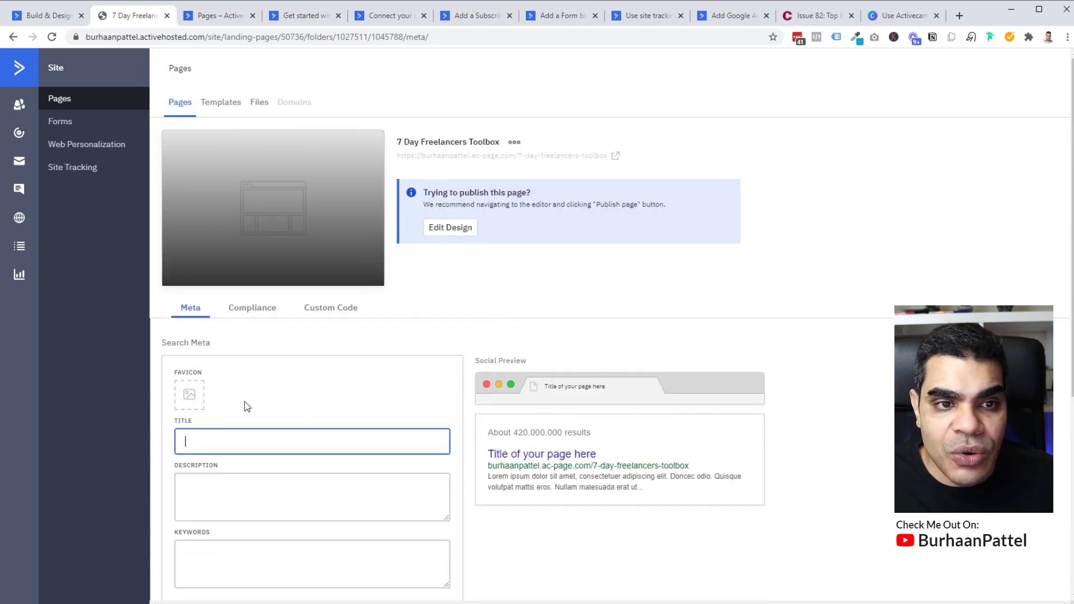
Look over the page's Compliance cookie-banner options, then its empty Custom Code fields
{"action": "left_click", "coordinate": [259, 316]}
{"action": "scroll", "coordinate": [368, 431], "scroll_direction": "down", "scroll_amount": 1}
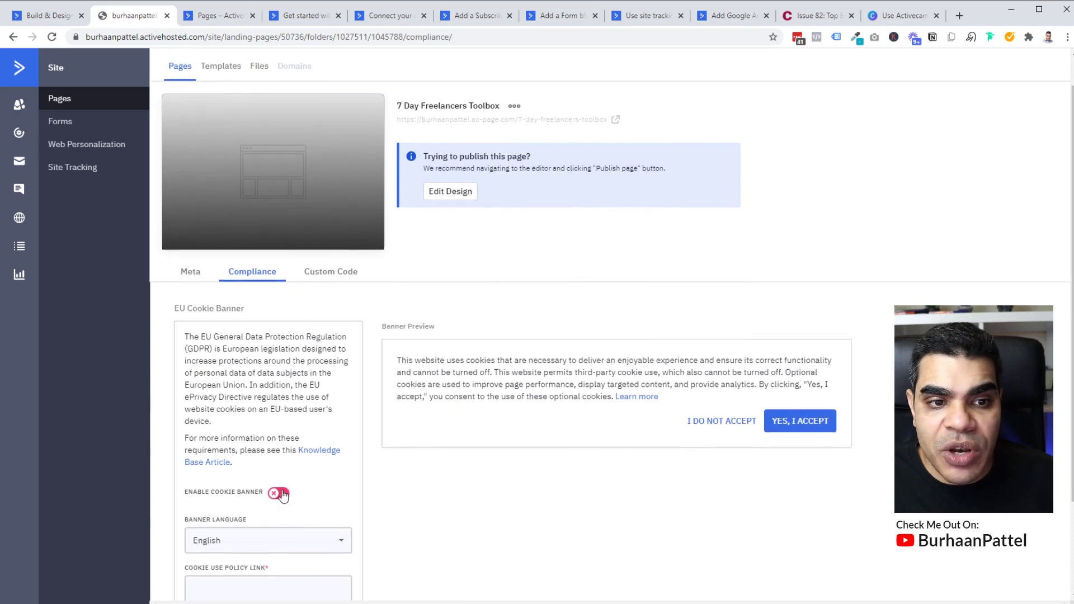
{"action": "scroll", "coordinate": [506, 459], "scroll_direction": "down", "scroll_amount": 2}
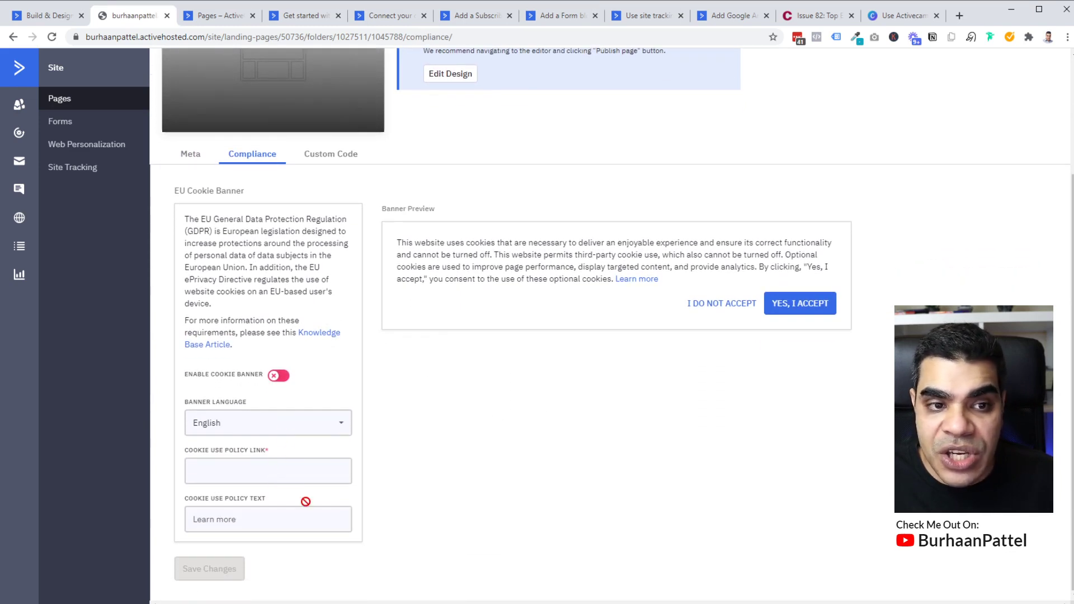
{"action": "scroll", "coordinate": [515, 452], "scroll_direction": "up", "scroll_amount": 2}
{"action": "scroll", "coordinate": [513, 449], "scroll_direction": "up", "scroll_amount": 1}
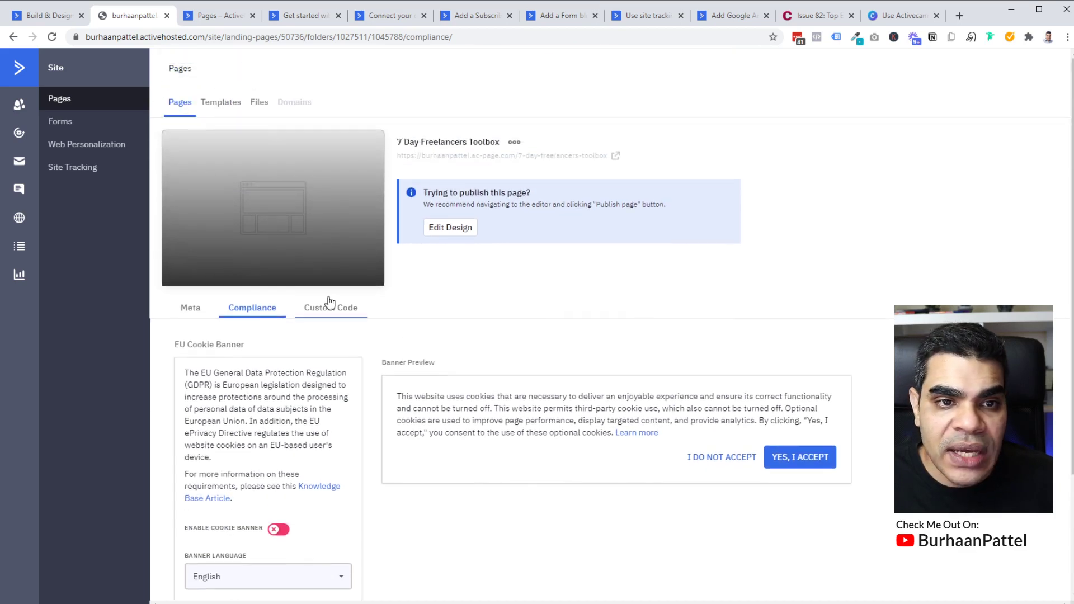
{"action": "left_click", "coordinate": [327, 308]}
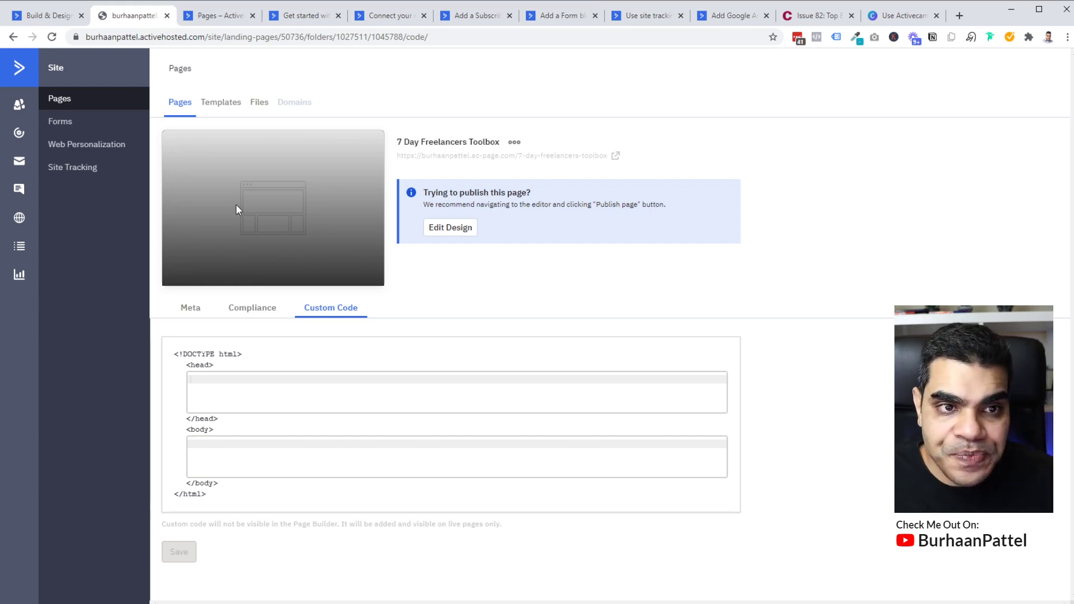
Start a new page template named 't' from the Templates list
{"action": "left_click", "coordinate": [222, 104]}
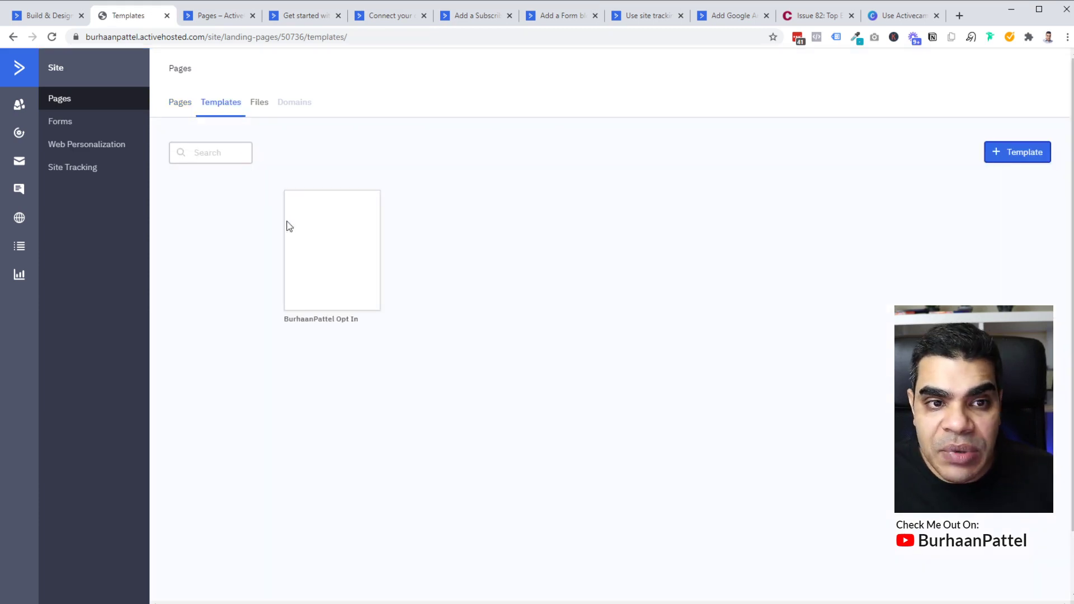
{"action": "left_click", "coordinate": [1004, 159]}
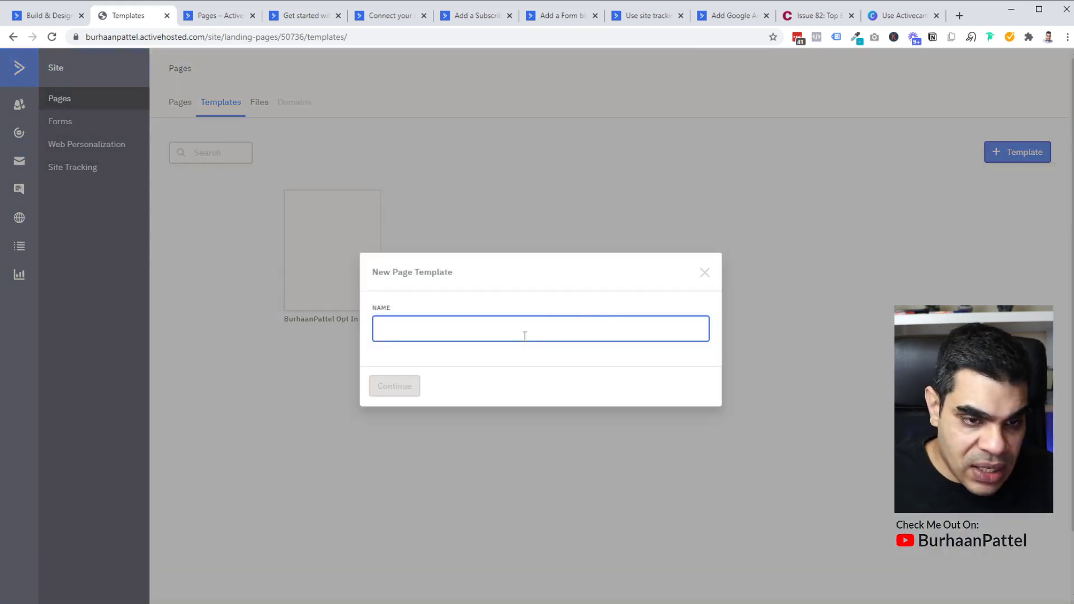
{"action": "type", "text": "test"}
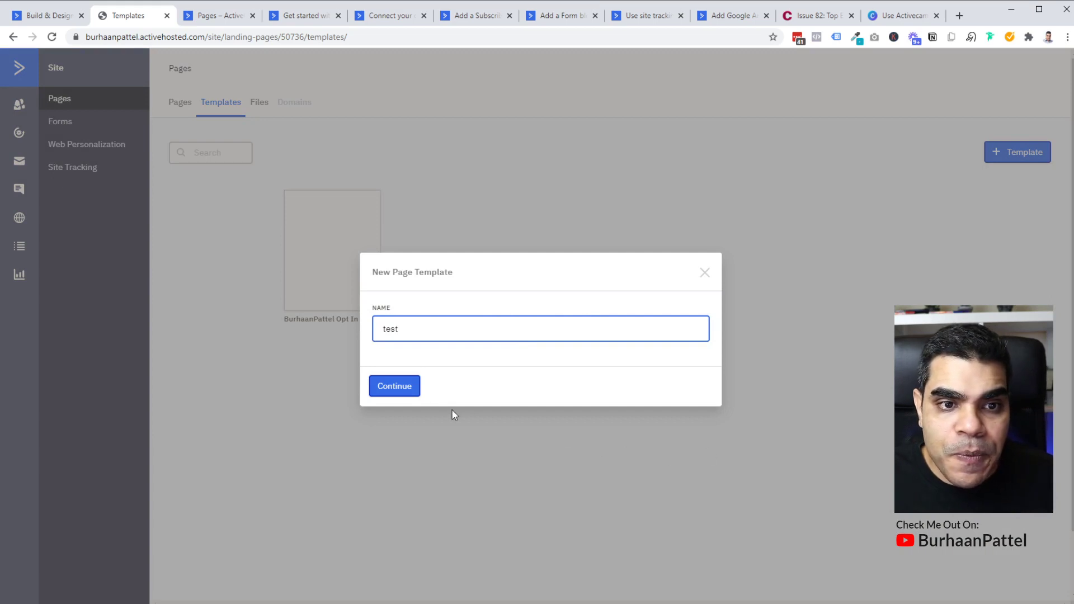
{"action": "key", "text": "Return"}
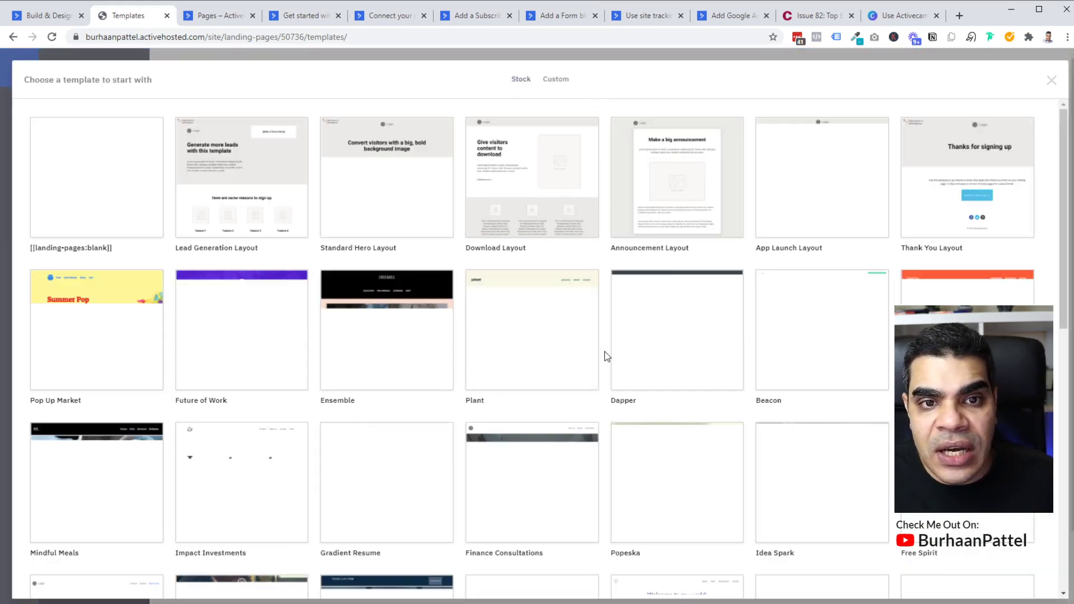
Browse the stock template gallery, then close it without choosing a template
{"action": "mouse_move", "coordinate": [646, 354]}
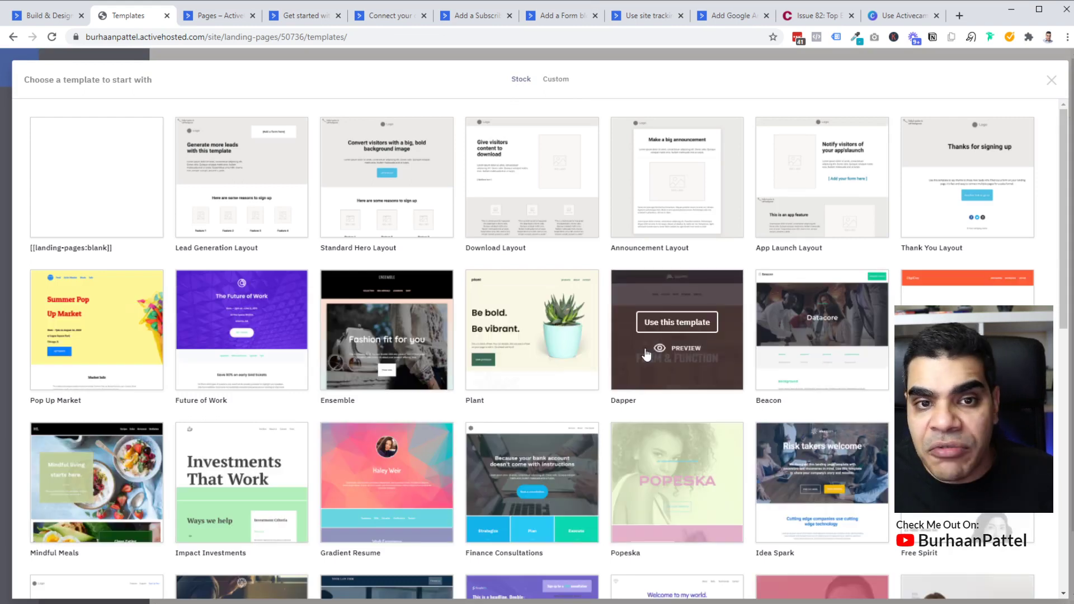
{"action": "scroll", "coordinate": [719, 371], "scroll_direction": "down", "scroll_amount": 2}
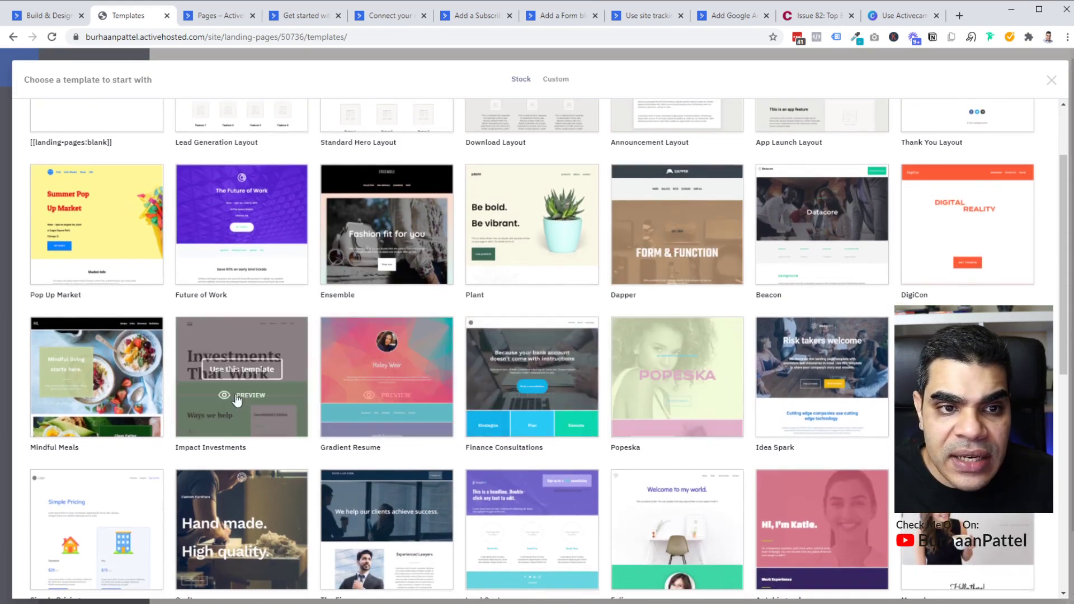
{"action": "scroll", "coordinate": [800, 399], "scroll_direction": "down", "scroll_amount": 2}
{"action": "scroll", "coordinate": [644, 421], "scroll_direction": "down", "scroll_amount": 5}
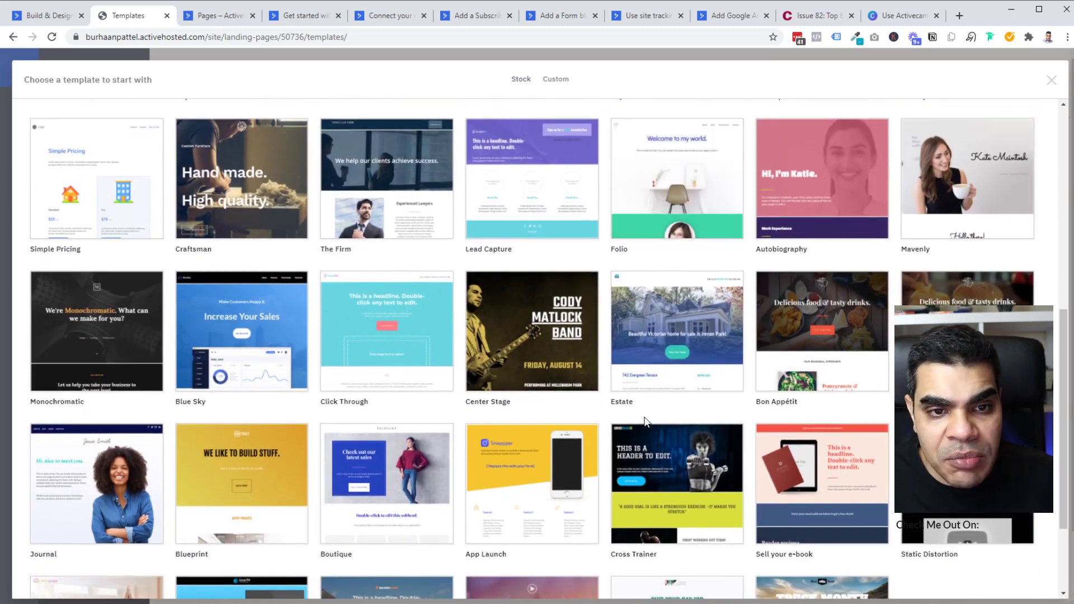
{"action": "scroll", "coordinate": [741, 401], "scroll_direction": "up", "scroll_amount": 9}
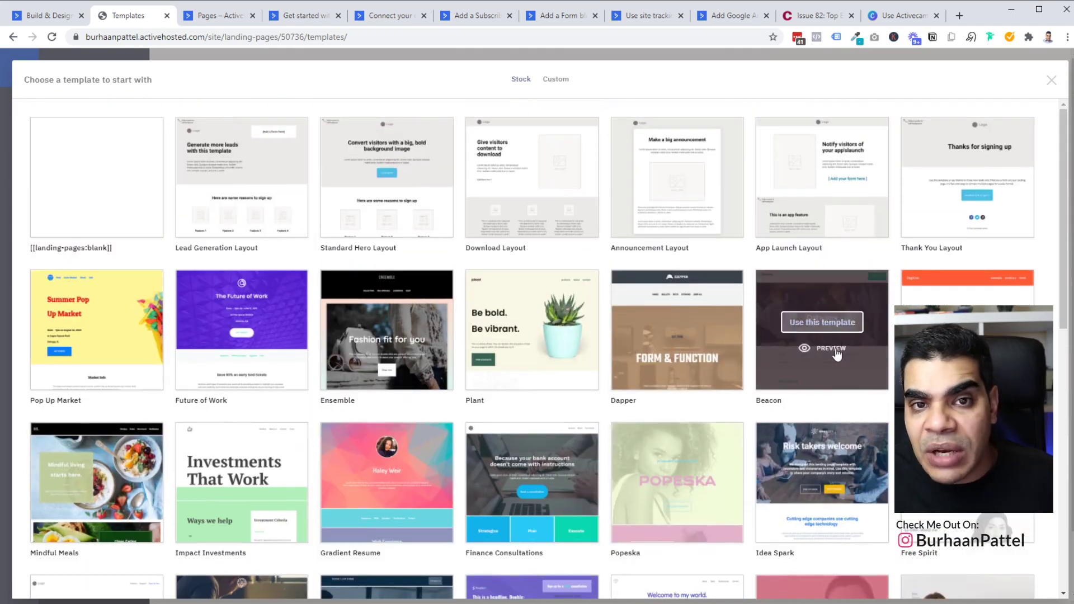
{"action": "mouse_move", "coordinate": [703, 335]}
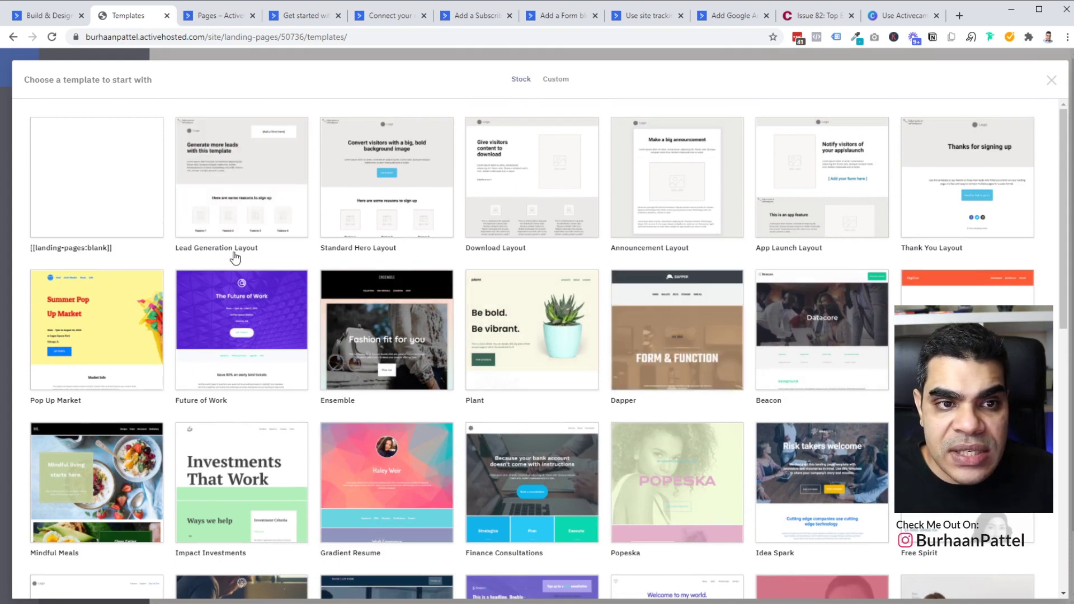
{"action": "left_click", "coordinate": [1051, 80]}
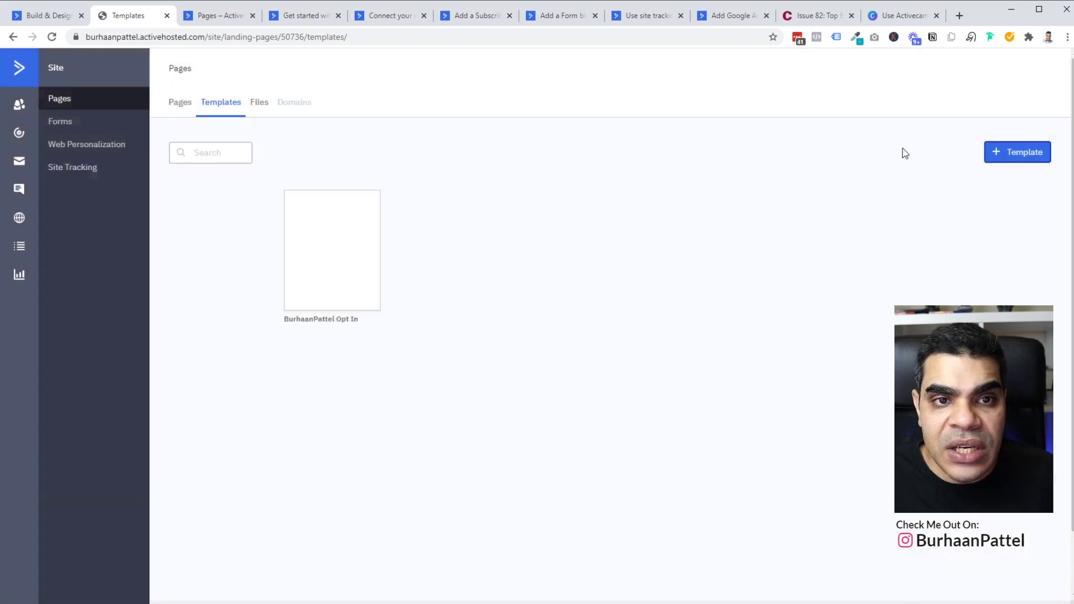
Return to Pages and open the 7 Day Freelancers Toolbox page in the design editor
{"action": "left_click", "coordinate": [179, 104]}
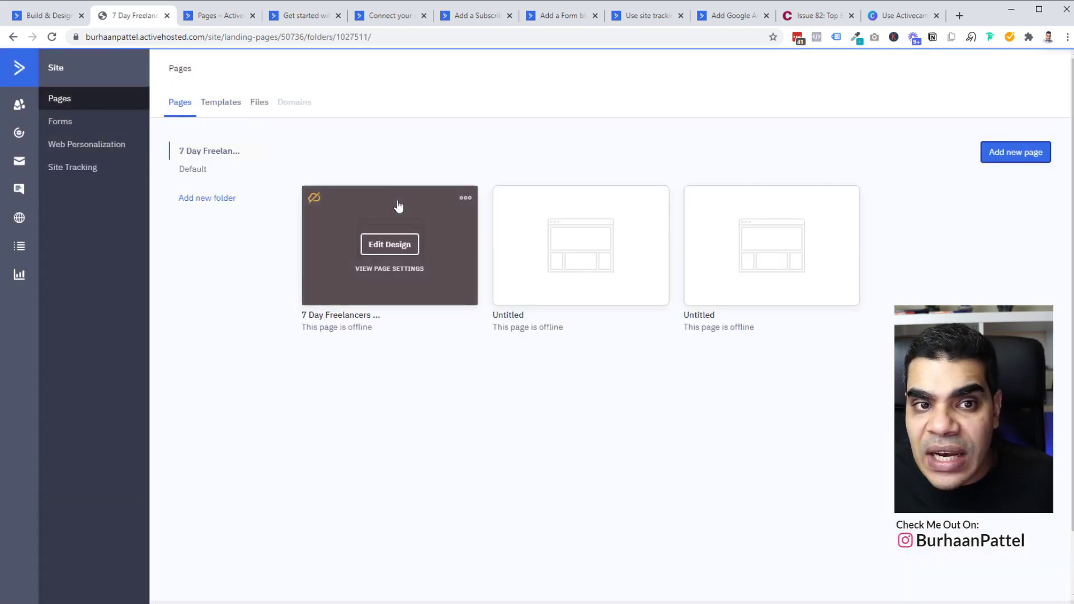
{"action": "left_click", "coordinate": [391, 247]}
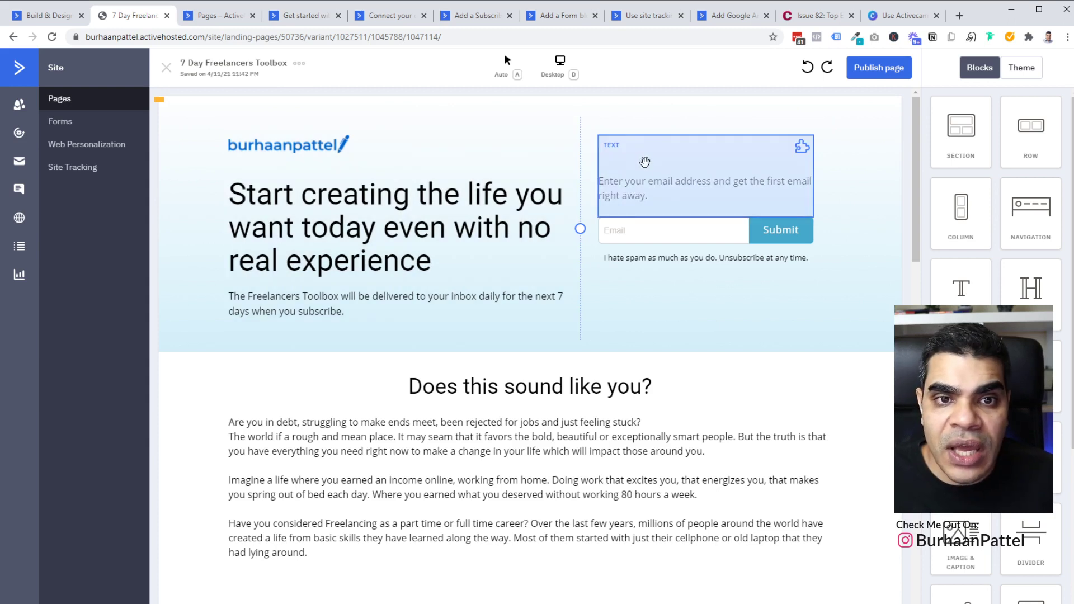
{"action": "left_click", "coordinate": [643, 163]}
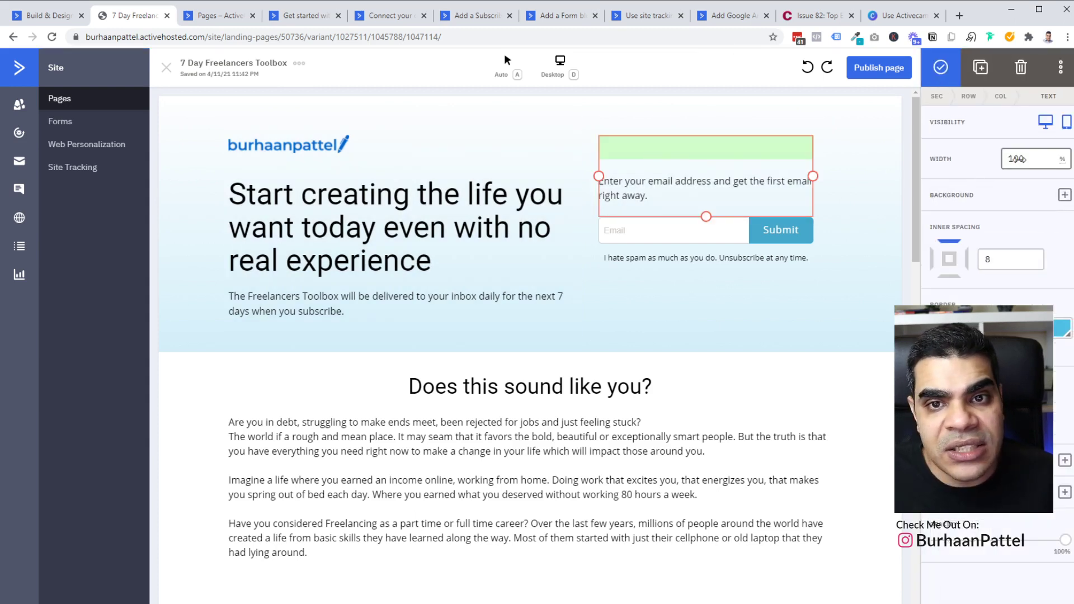
{"action": "left_click_drag", "start_coordinate": [1017, 158], "coordinate": [974, 161]}
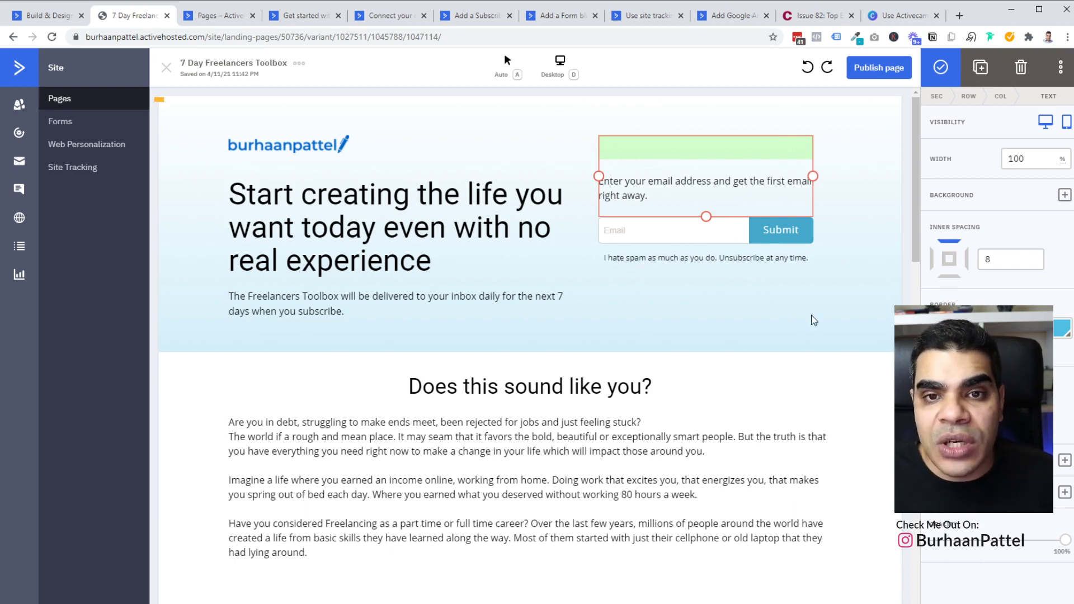
{"action": "key", "text": "Escape"}
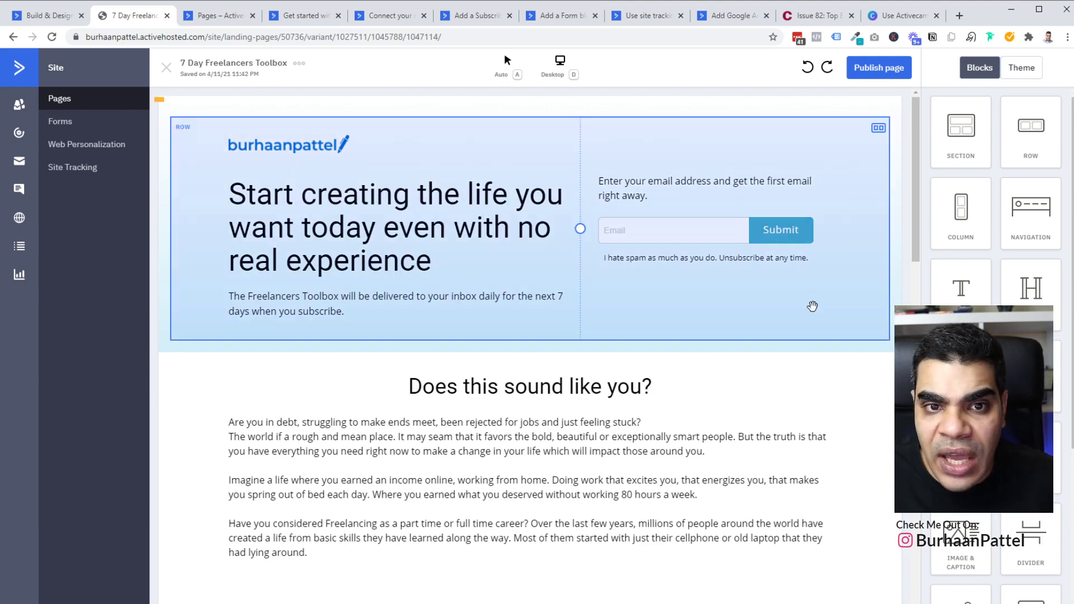
{"action": "left_click_drag", "start_coordinate": [808, 347], "coordinate": [749, 277]}
{"action": "left_click", "coordinate": [769, 316]}
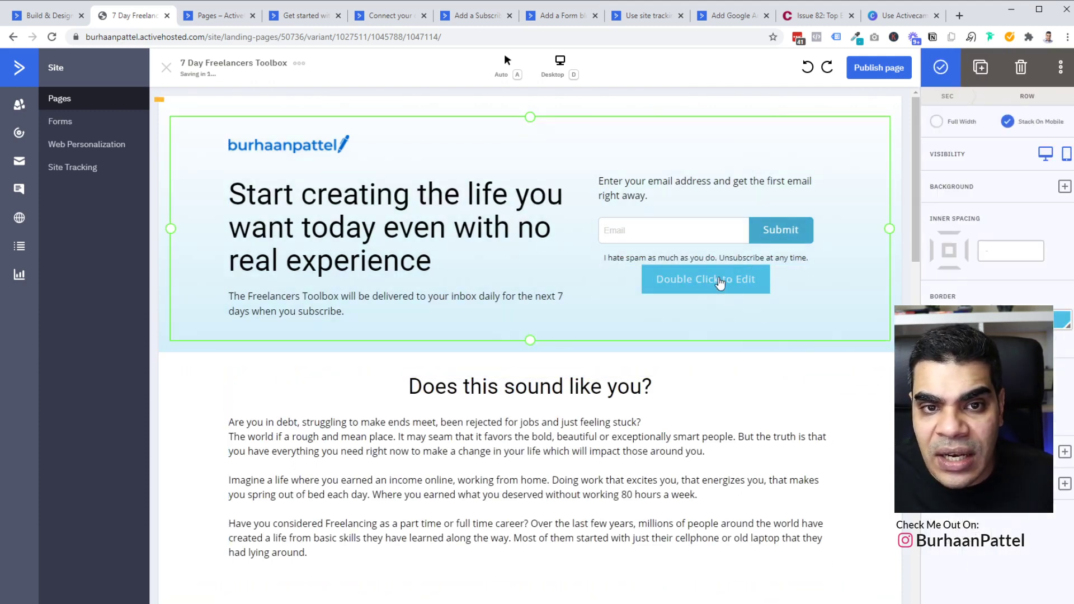
{"action": "left_click", "coordinate": [722, 288]}
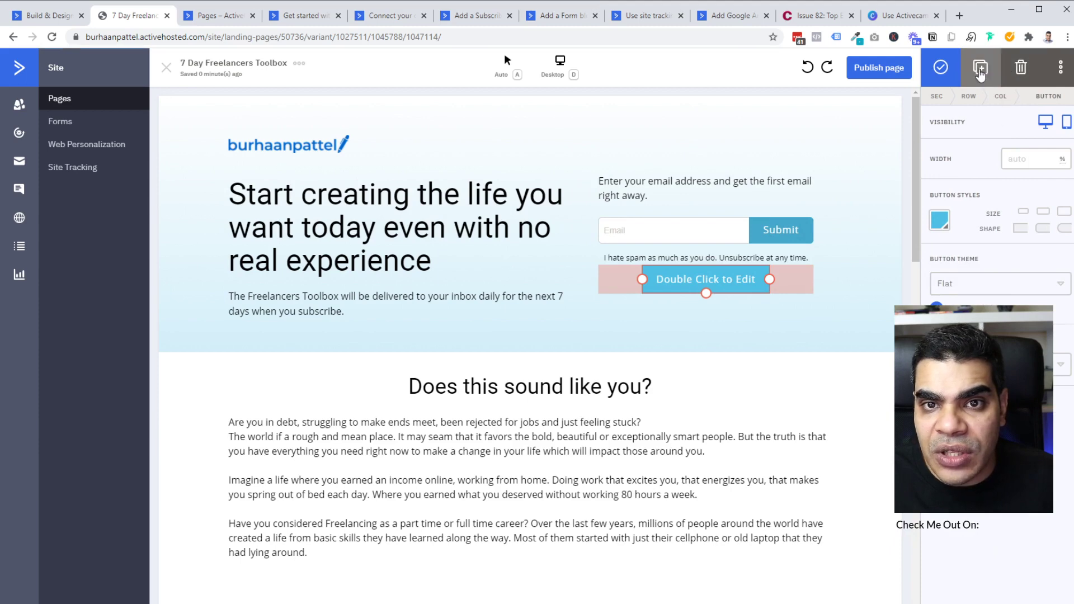
{"action": "left_click", "coordinate": [1065, 72]}
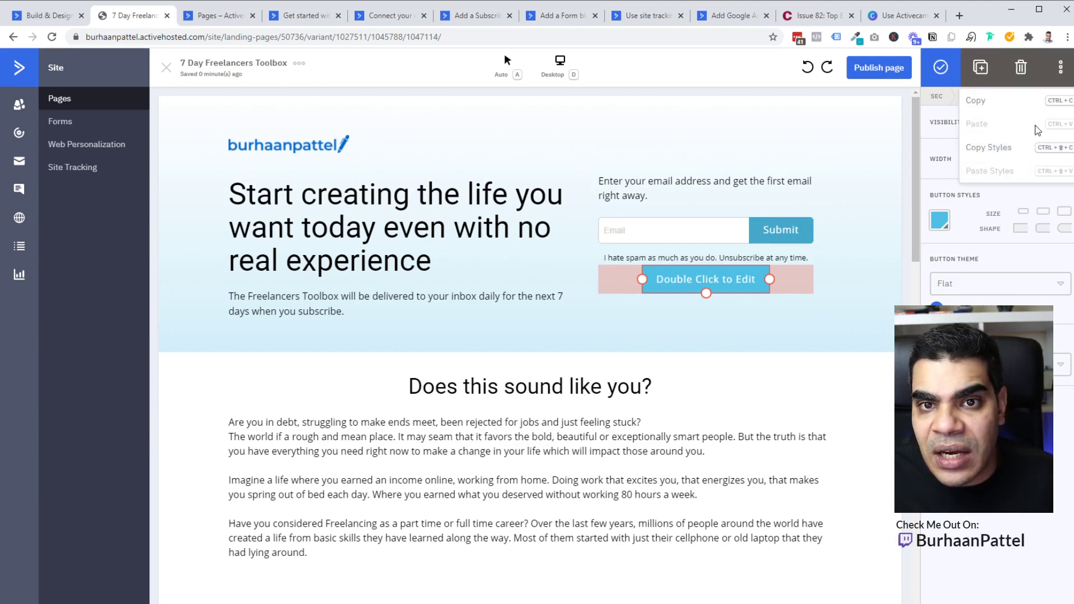
{"action": "left_click", "coordinate": [1023, 69]}
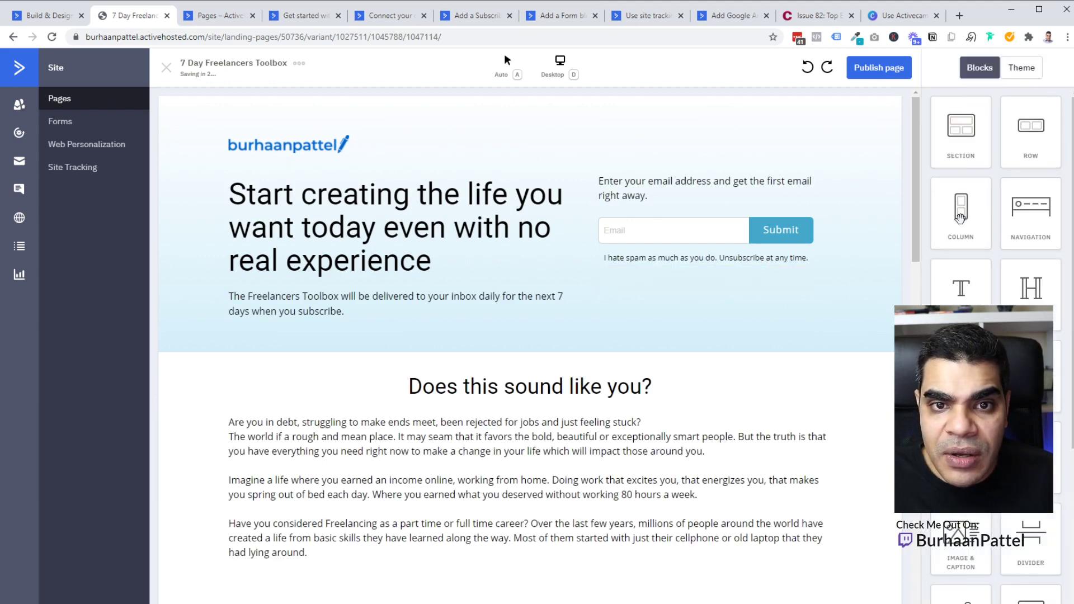
Update the Facebook profile link in the footer's Follow Links block
{"action": "left_click", "coordinate": [807, 277]}
{"action": "scroll", "coordinate": [807, 279], "scroll_direction": "down", "scroll_amount": 2}
{"action": "scroll", "coordinate": [807, 279], "scroll_direction": "down", "scroll_amount": 2}
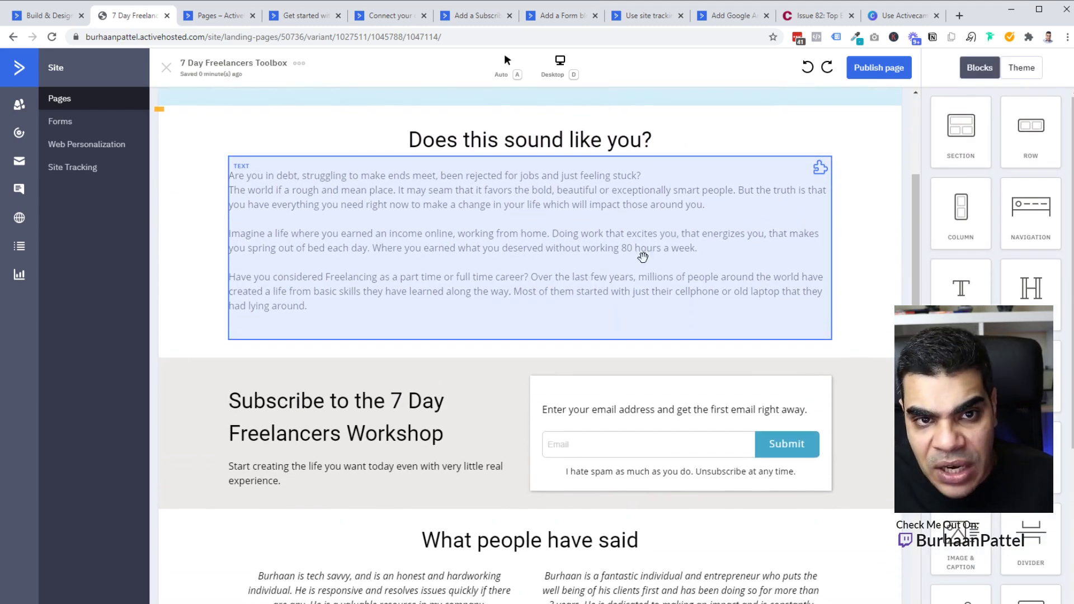
{"action": "scroll", "coordinate": [643, 257], "scroll_direction": "down", "scroll_amount": 6}
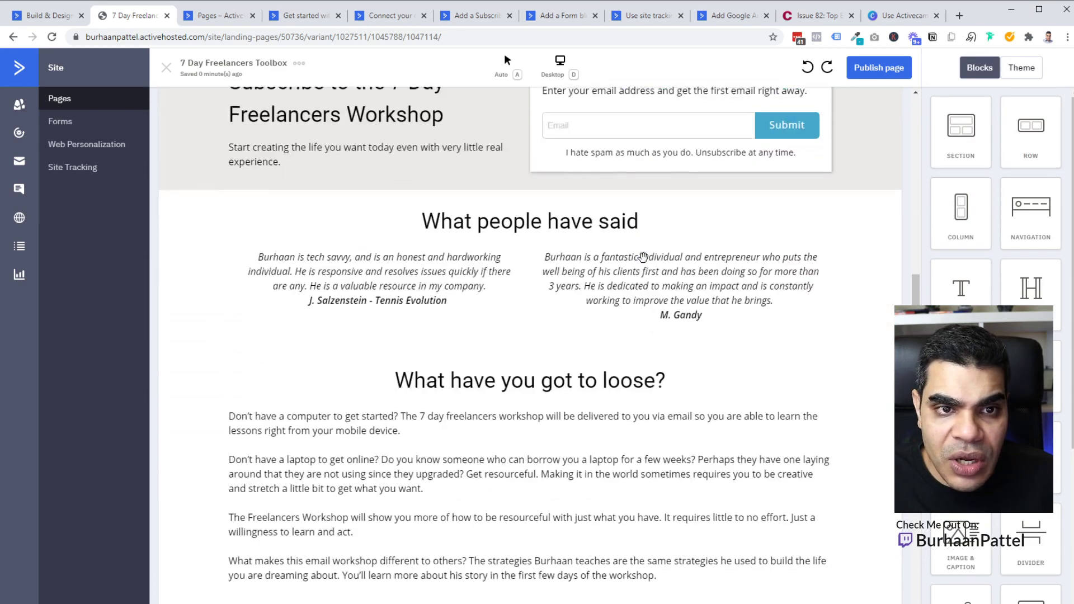
{"action": "scroll", "coordinate": [668, 324], "scroll_direction": "up", "scroll_amount": 2}
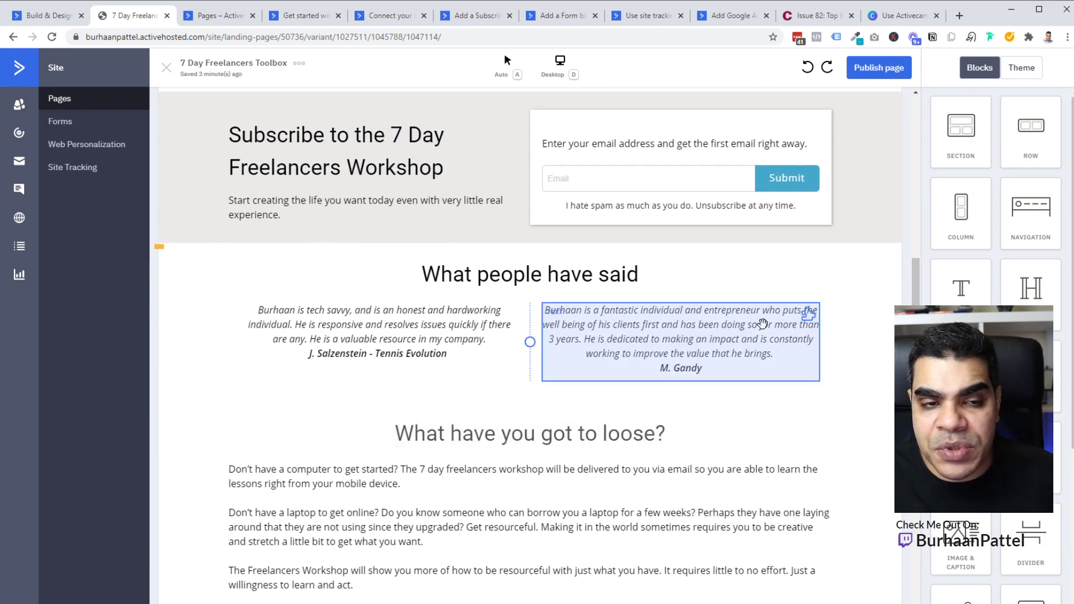
{"action": "scroll", "coordinate": [754, 336], "scroll_direction": "down", "scroll_amount": 10}
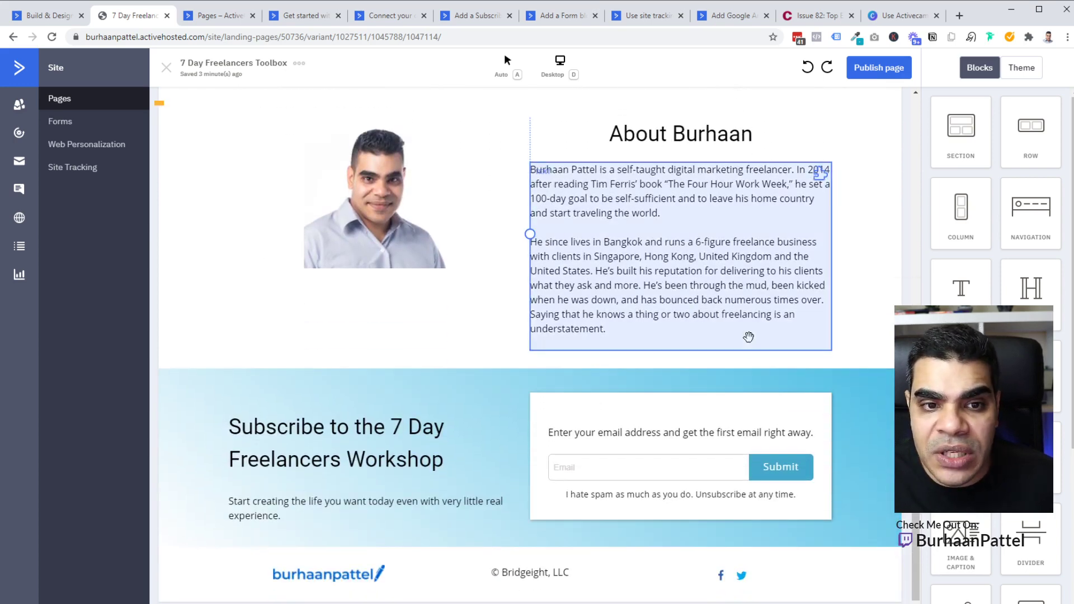
{"action": "left_click", "coordinate": [750, 575]}
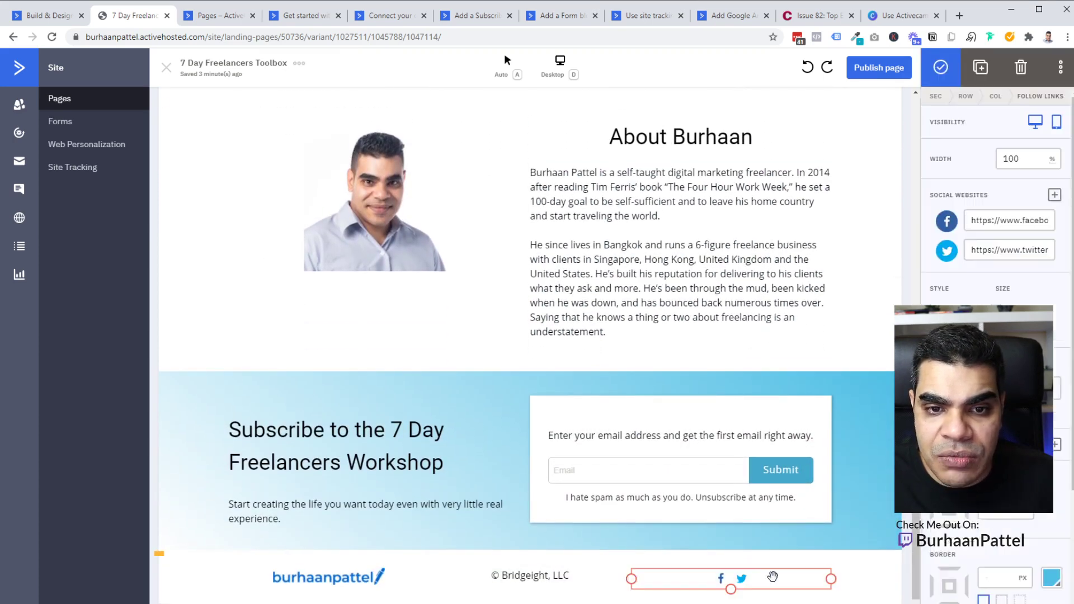
{"action": "left_click", "coordinate": [983, 220]}
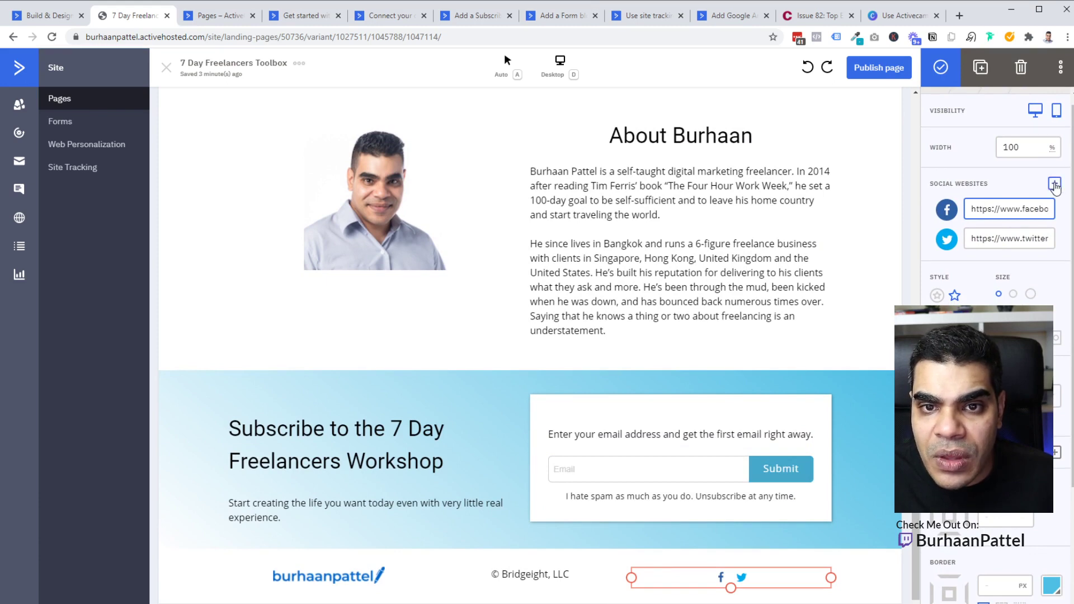
{"action": "key", "text": "Return"}
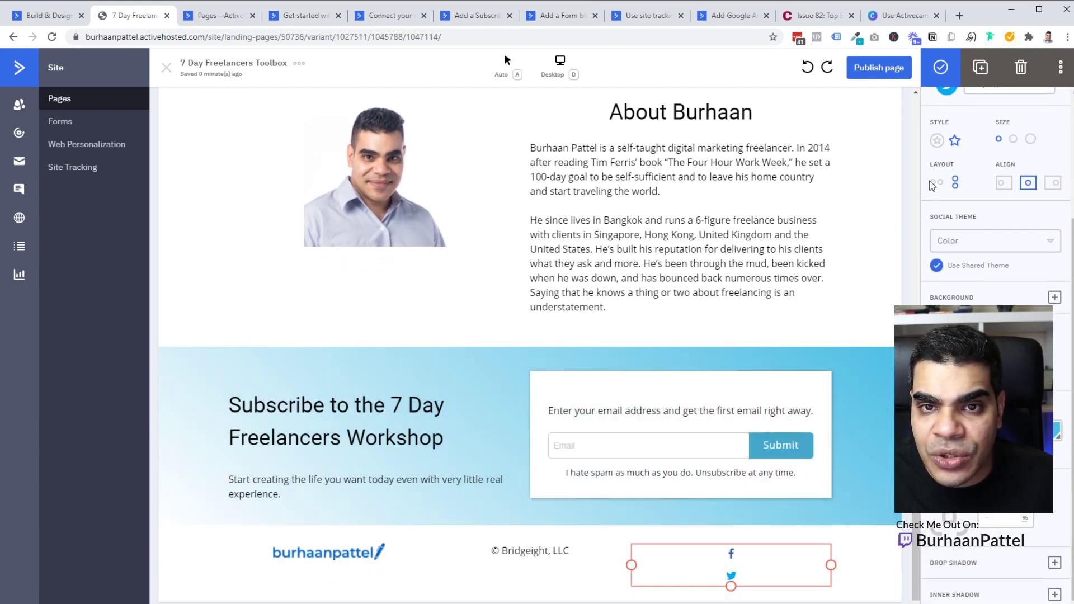
Lay the social icons out horizontally as small filled circles
{"action": "left_click", "coordinate": [936, 182]}
{"action": "left_click", "coordinate": [937, 140]}
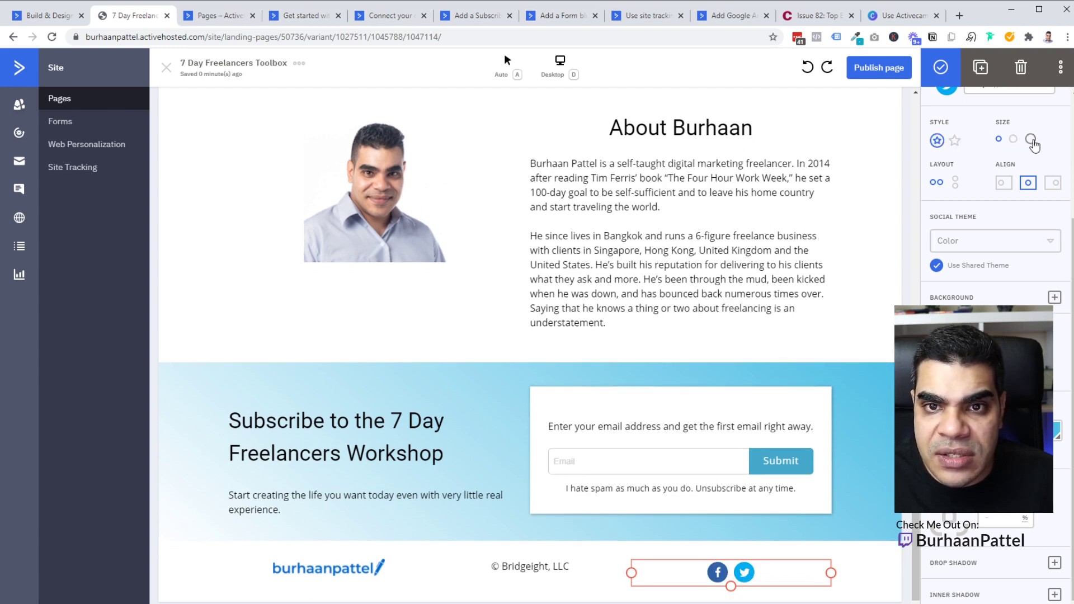
{"action": "left_click", "coordinate": [1014, 139]}
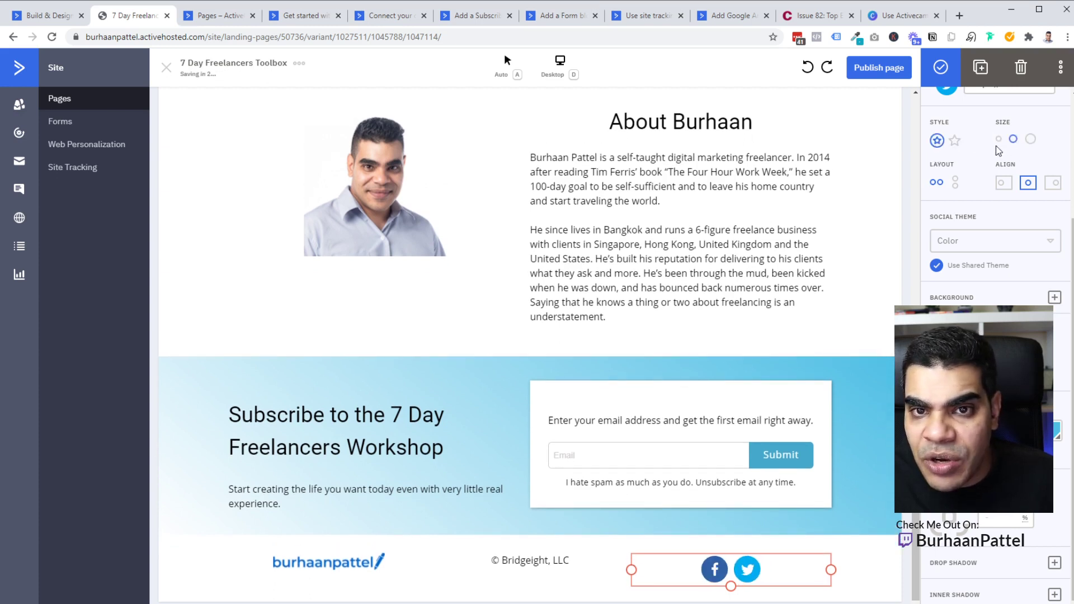
{"action": "left_click", "coordinate": [998, 139]}
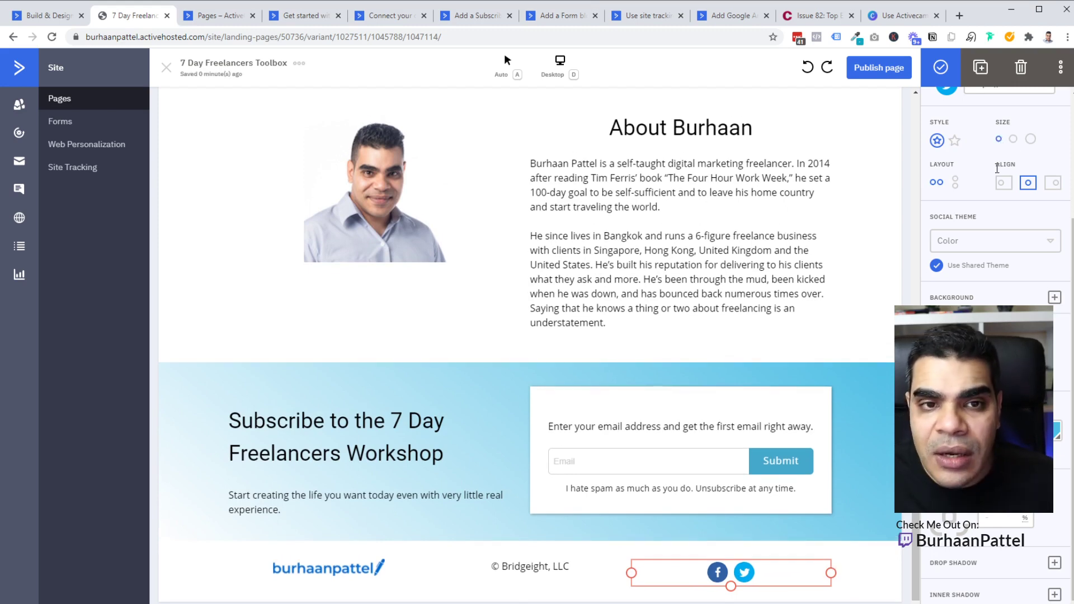
{"action": "scroll", "coordinate": [675, 286], "scroll_direction": "up", "scroll_amount": 5}
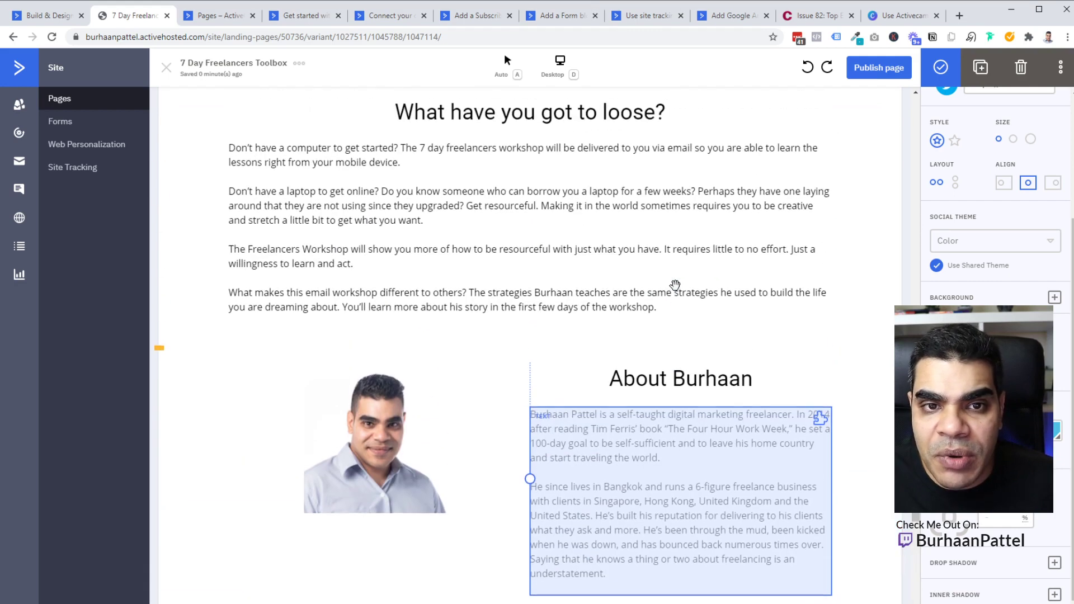
Append the author's surname to the About section heading, then return to the page top
{"action": "left_click", "coordinate": [683, 389]}
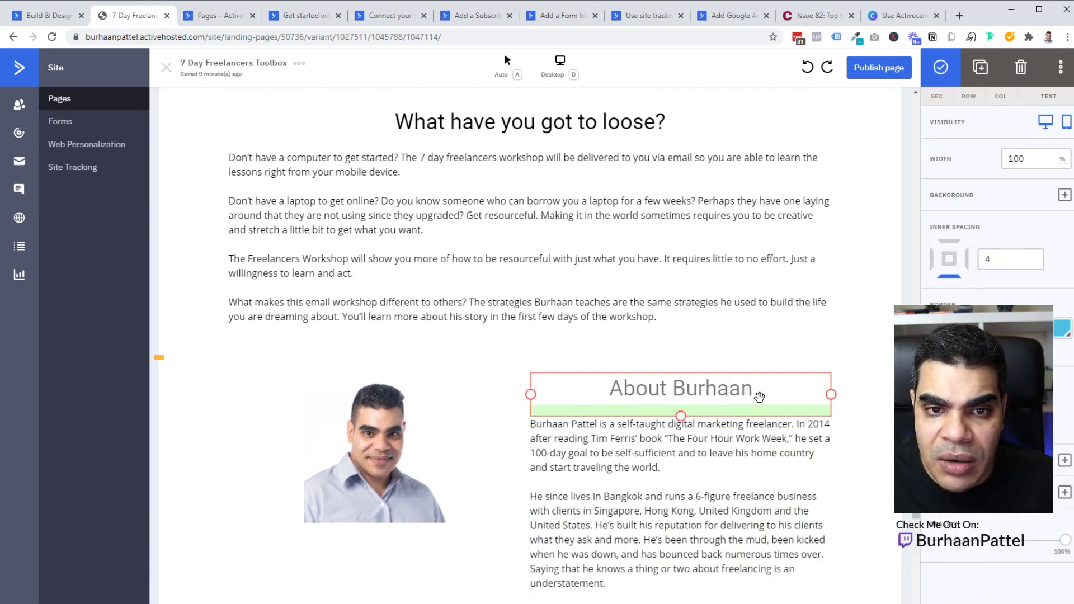
{"action": "double_click", "coordinate": [759, 391]}
{"action": "left_click", "coordinate": [804, 390]}
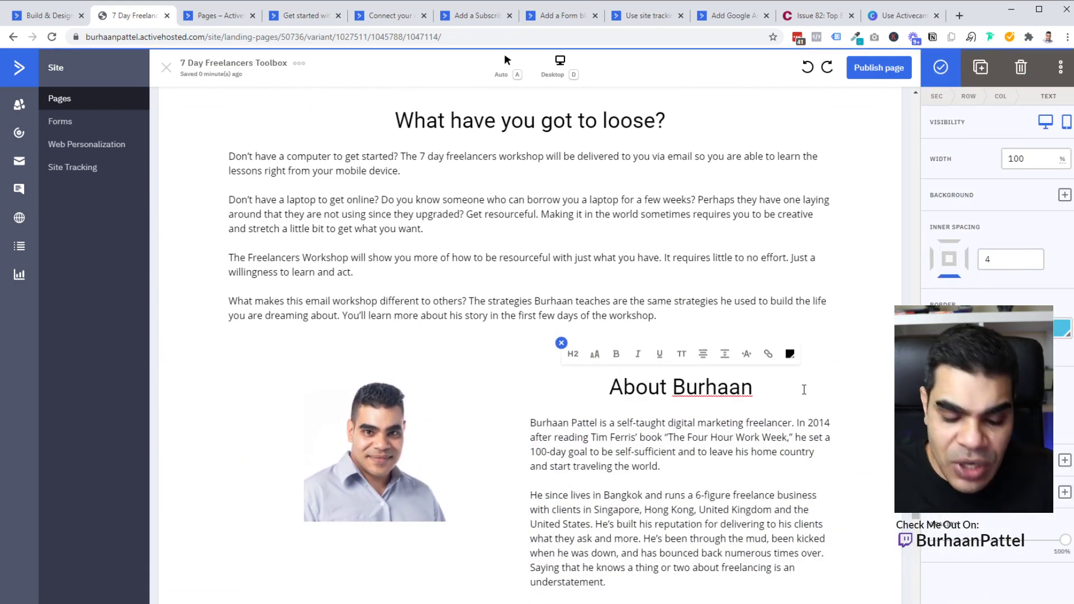
{"action": "type", "text": "Patte"}
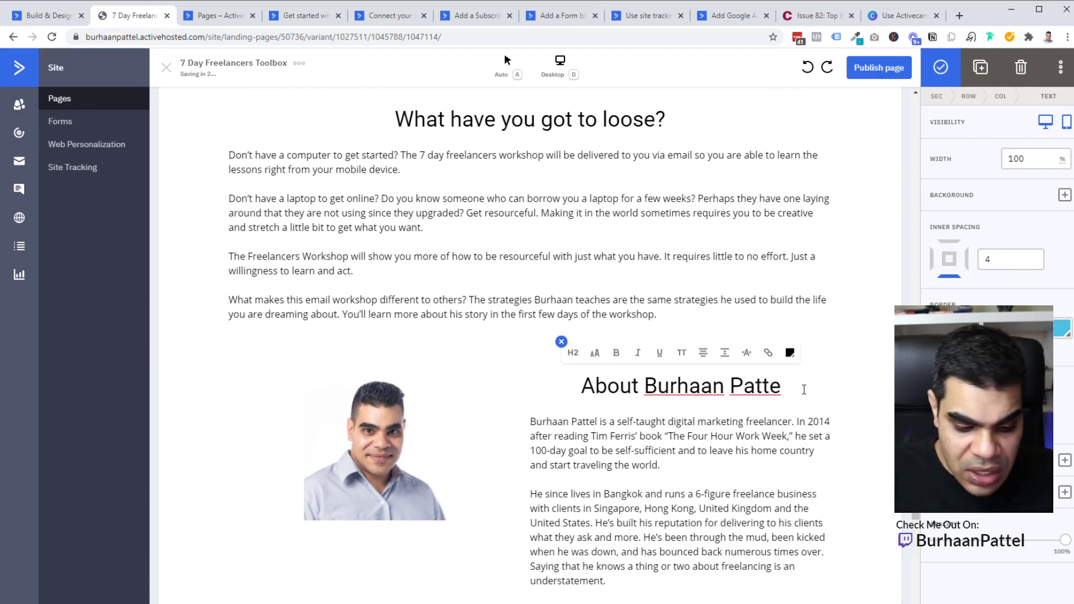
{"action": "type", "text": "l"}
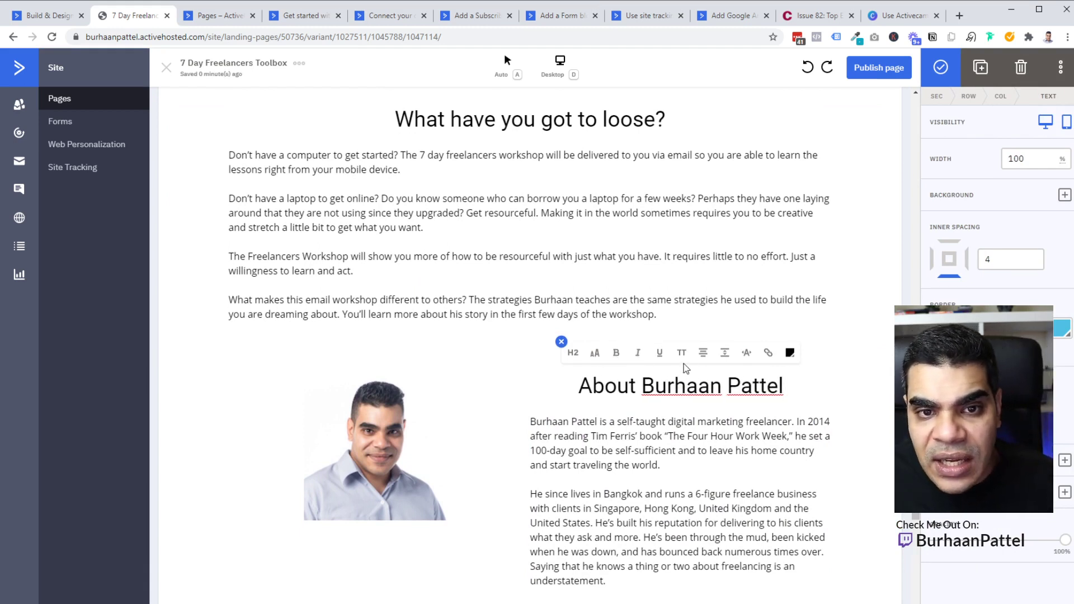
{"action": "left_click", "coordinate": [728, 421]}
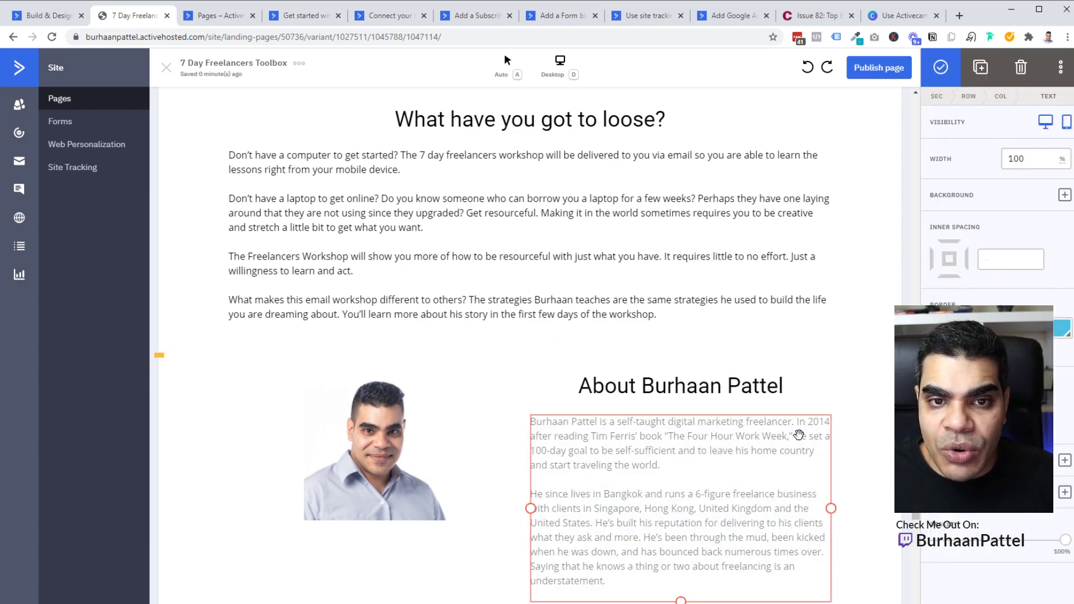
{"action": "scroll", "coordinate": [798, 435], "scroll_direction": "up", "scroll_amount": 10}
{"action": "scroll", "coordinate": [799, 435], "scroll_direction": "up", "scroll_amount": 1}
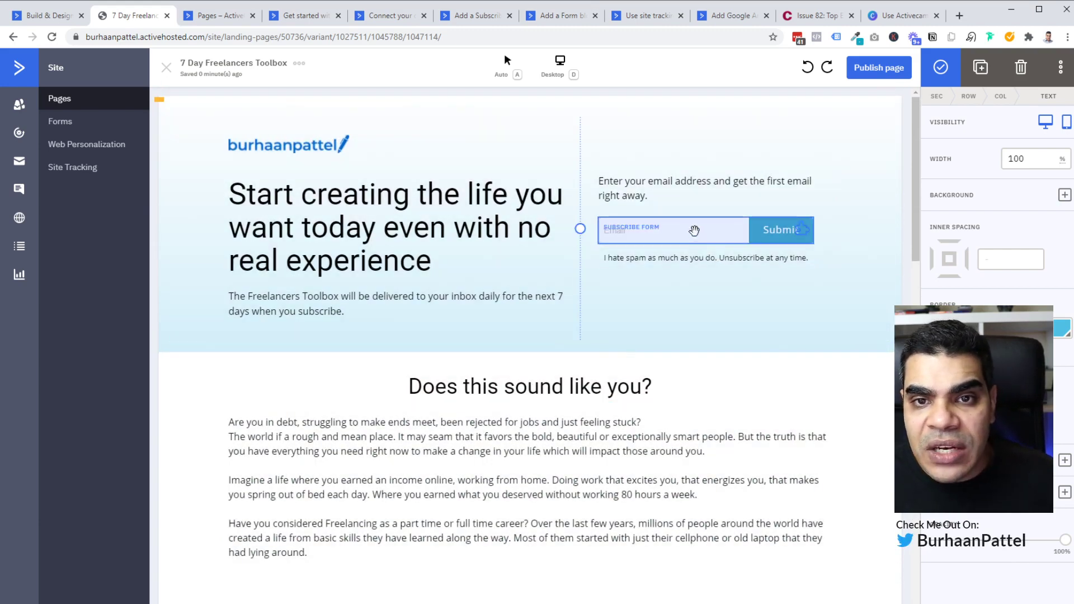
{"action": "left_click", "coordinate": [692, 227]}
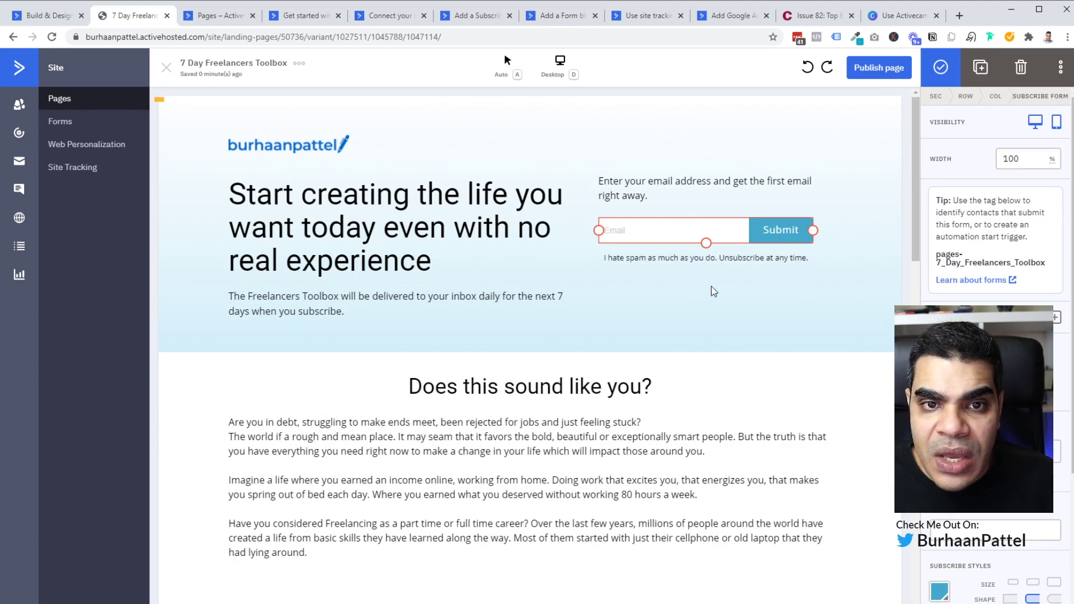
{"action": "key", "text": "Escape"}
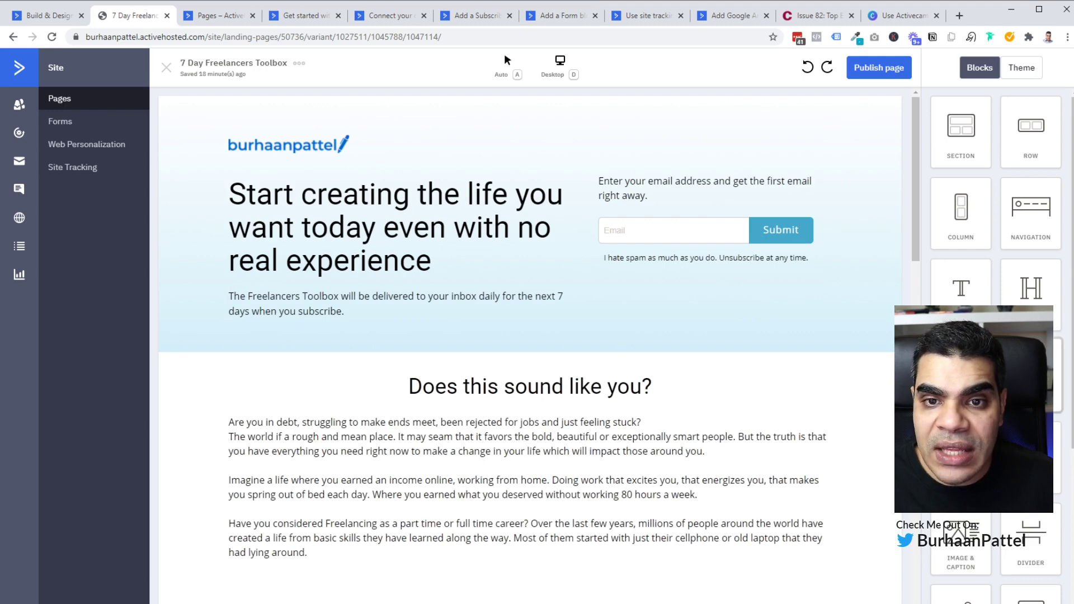
Drag a new email form into the hero below the spam notice and select it
{"action": "left_click_drag", "start_coordinate": [961, 374], "coordinate": [733, 285]}
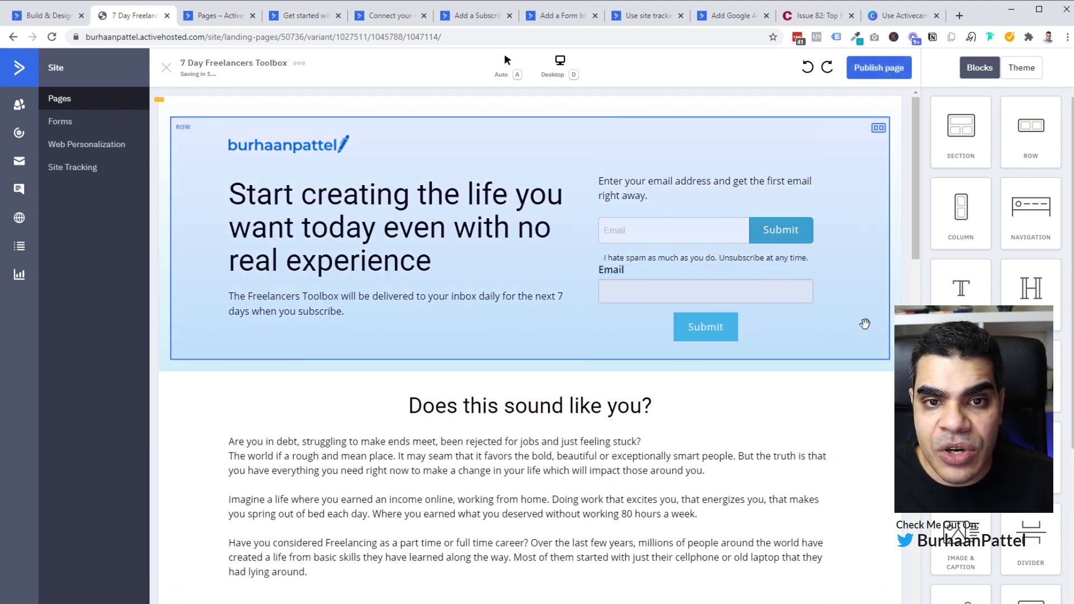
{"action": "left_click", "coordinate": [774, 287]}
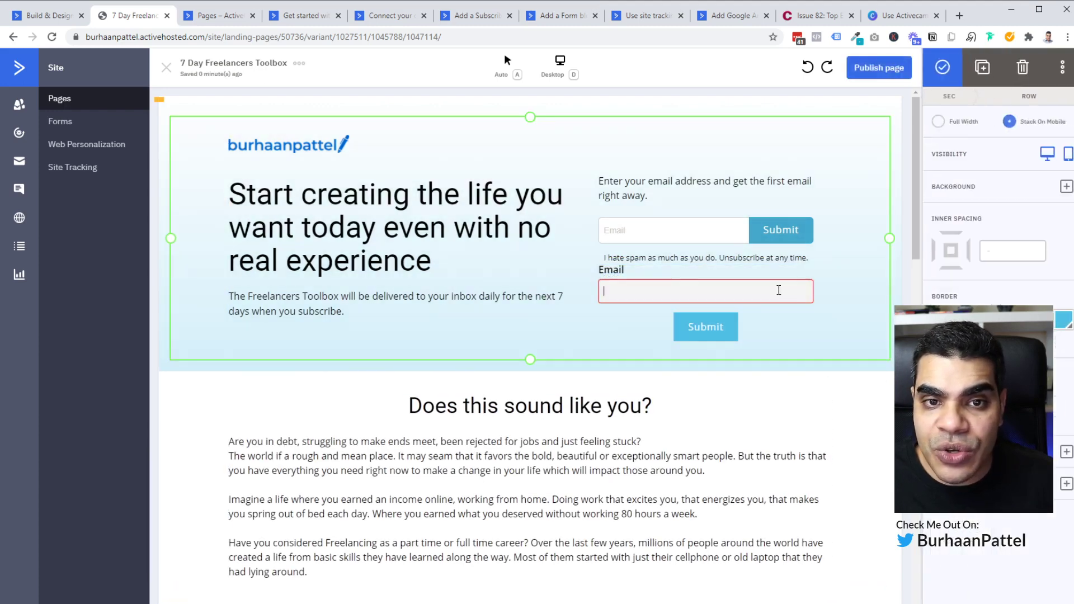
{"action": "left_click", "coordinate": [765, 270]}
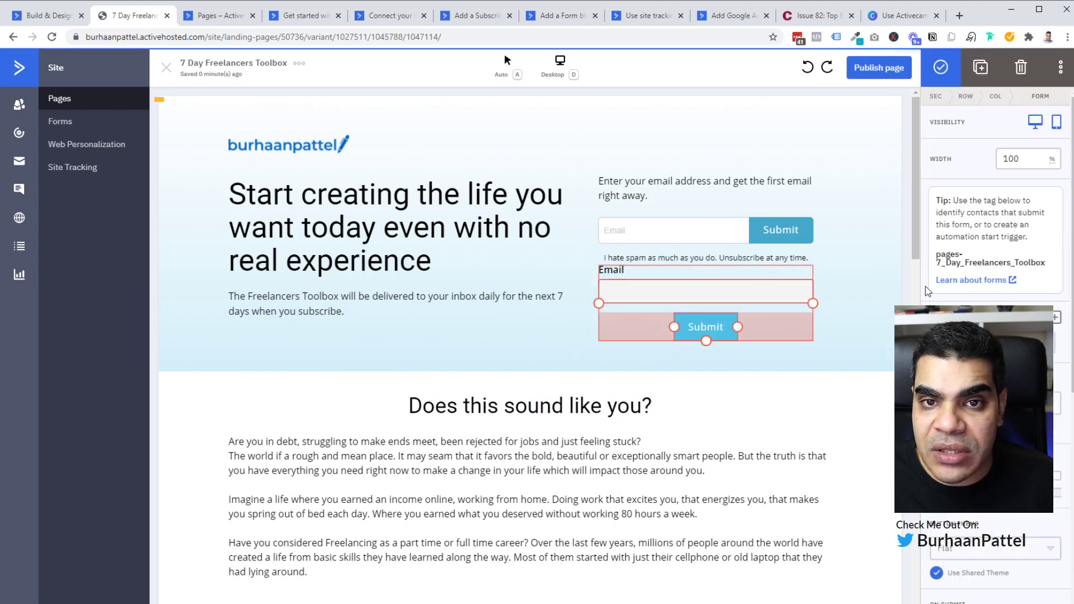
Add First Name and Last Name fields to the new form
{"action": "scroll", "coordinate": [948, 293], "scroll_direction": "down", "scroll_amount": 1}
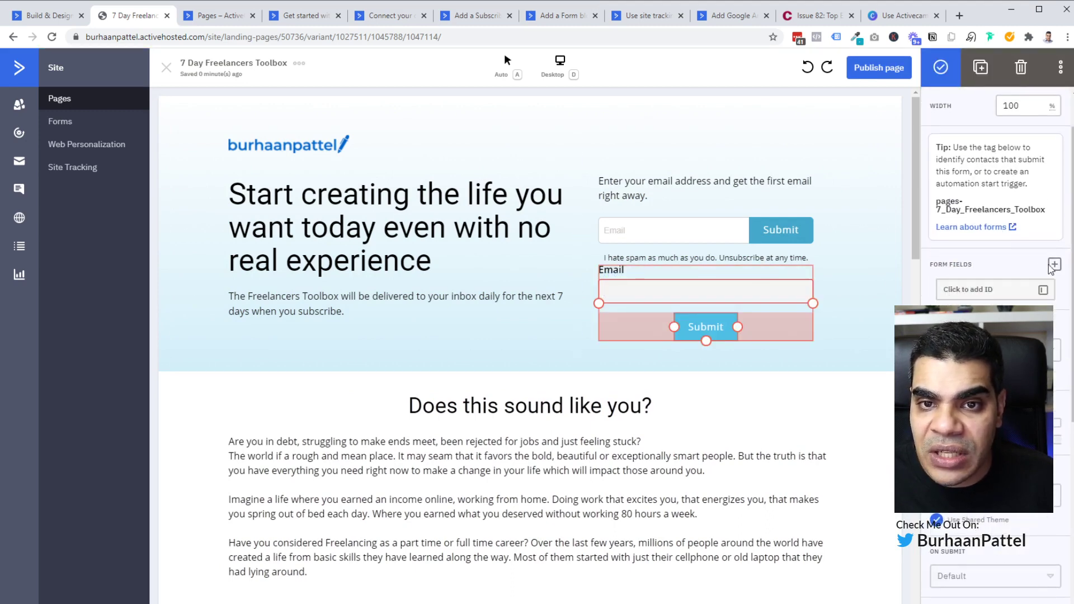
{"action": "left_click", "coordinate": [1054, 265]}
{"action": "left_click", "coordinate": [972, 287]}
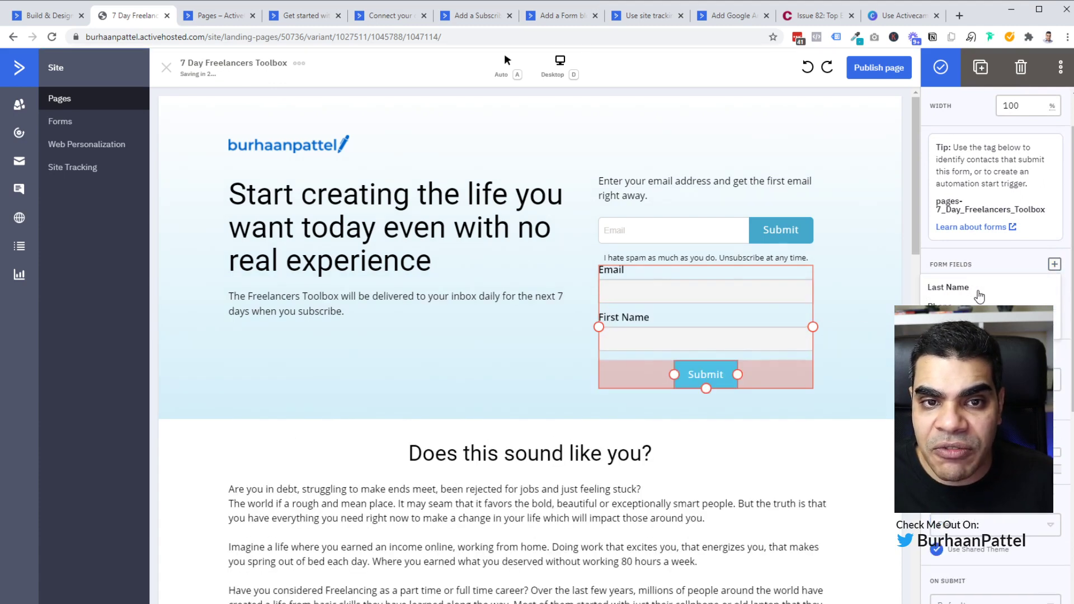
{"action": "left_click", "coordinate": [976, 288]}
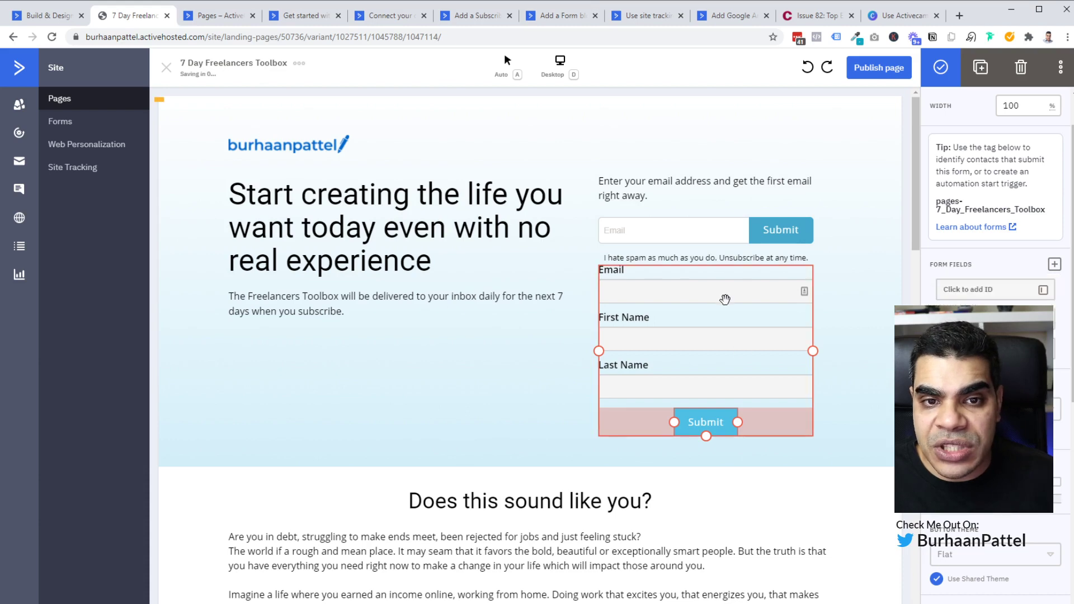
{"action": "left_click", "coordinate": [867, 343]}
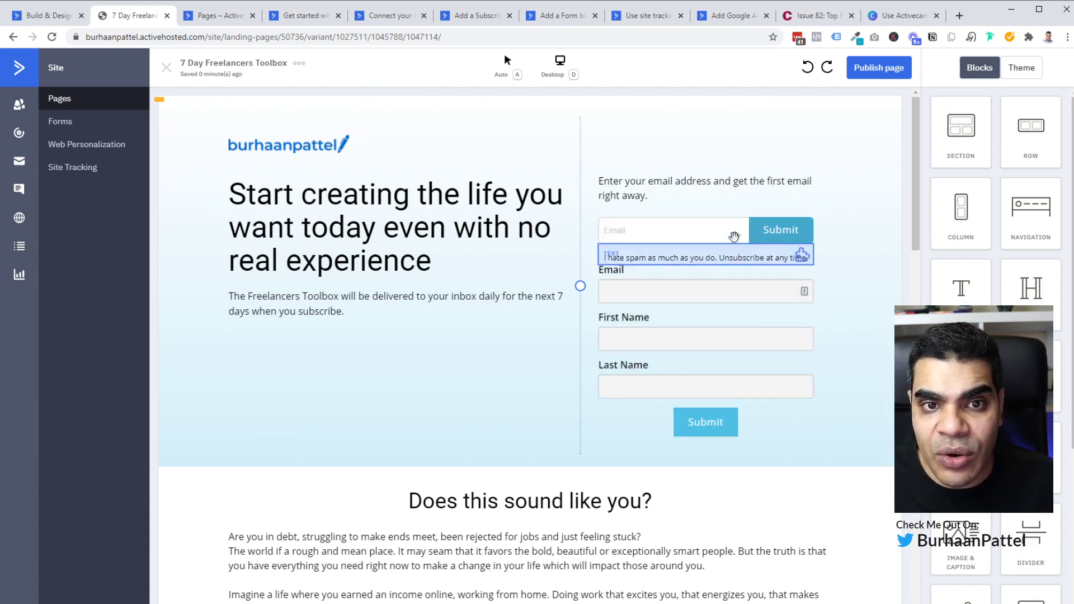
Select the top subscribe form's full tag, pages-7_Day_Freelancers_Toolbox, in its settings panel
{"action": "left_click", "coordinate": [734, 225]}
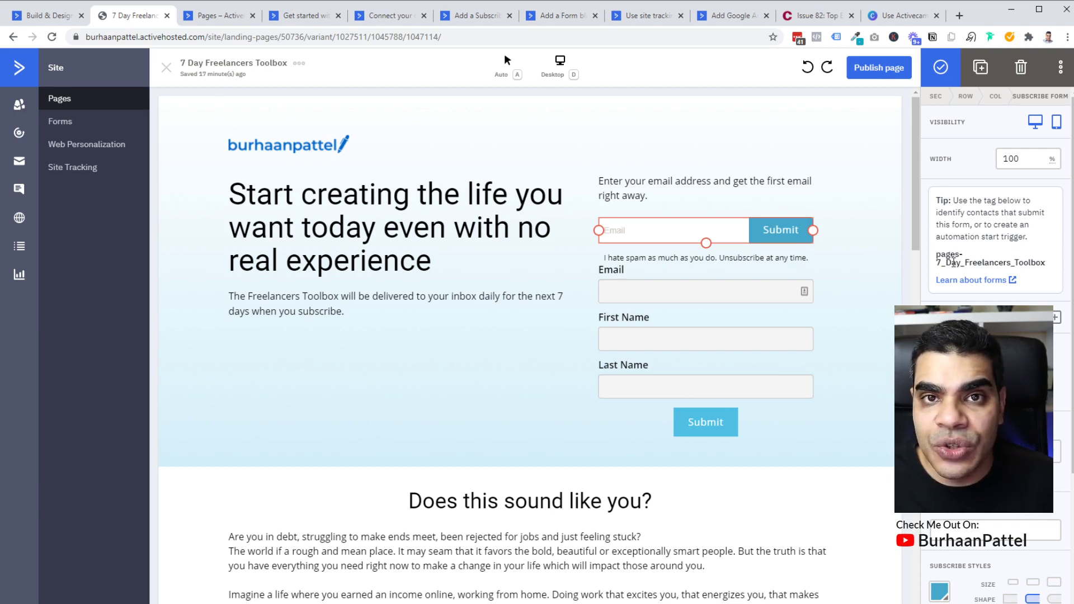
{"action": "triple_click", "coordinate": [953, 262]}
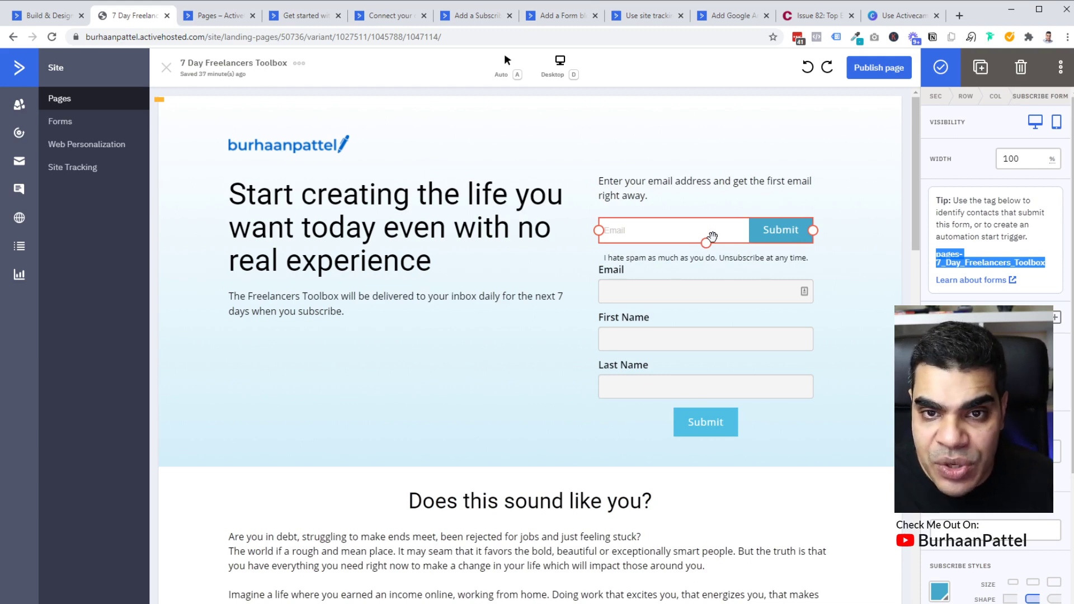
{"action": "left_click", "coordinate": [736, 321]}
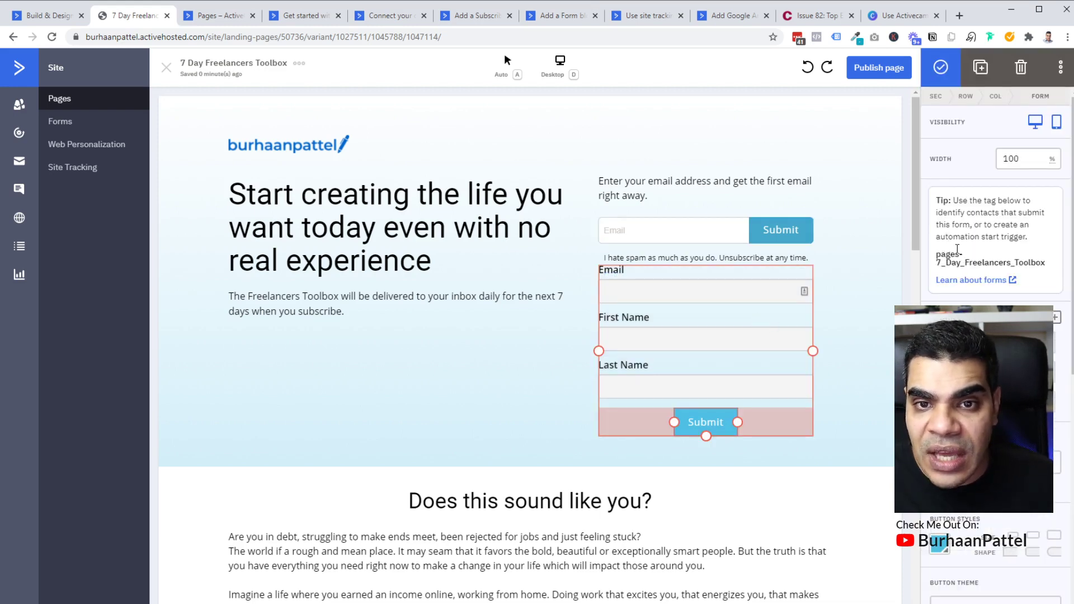
{"action": "left_click_drag", "start_coordinate": [937, 255], "coordinate": [958, 263]}
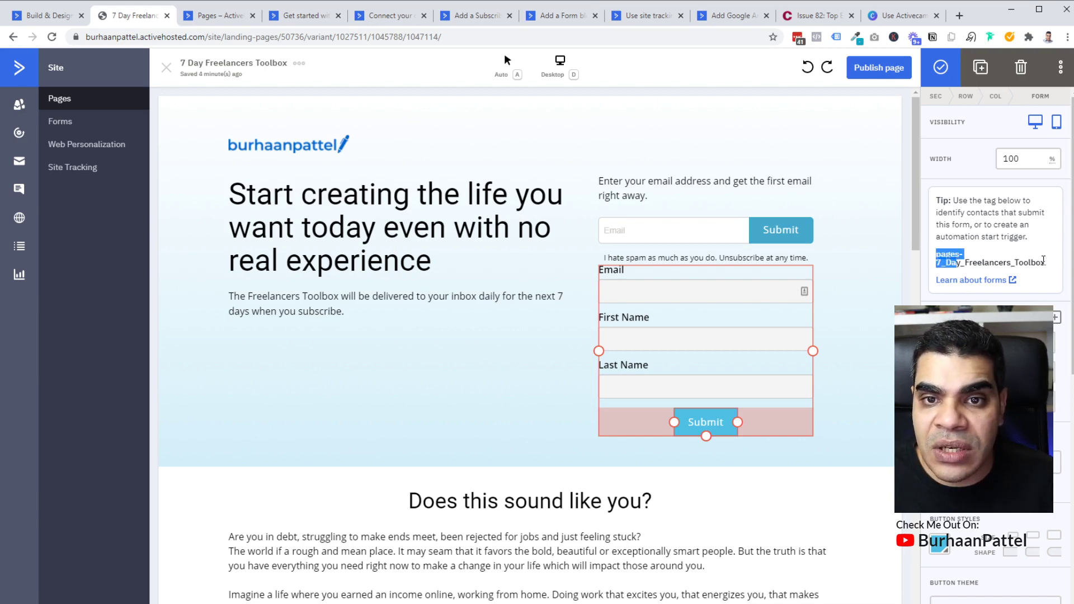
{"action": "left_click", "coordinate": [716, 230]}
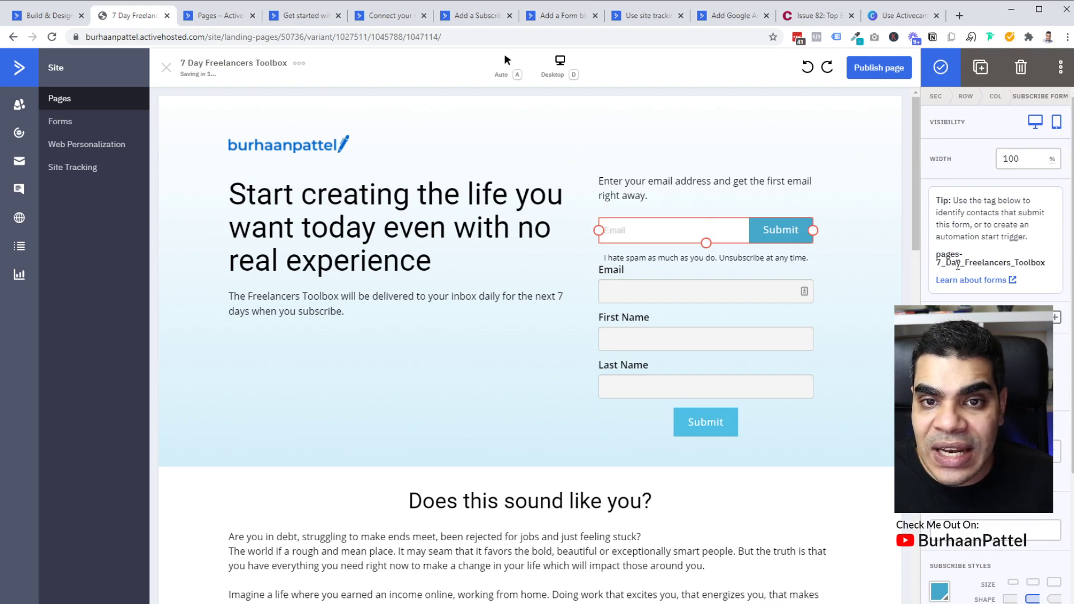
{"action": "left_click_drag", "start_coordinate": [950, 256], "coordinate": [1007, 280]}
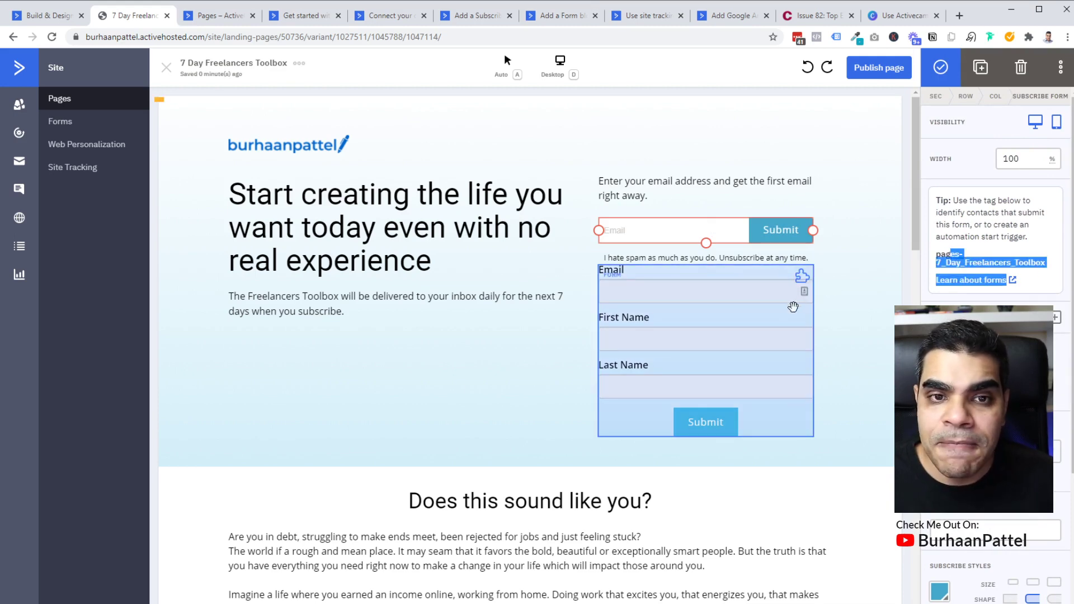
{"action": "left_click", "coordinate": [977, 259]}
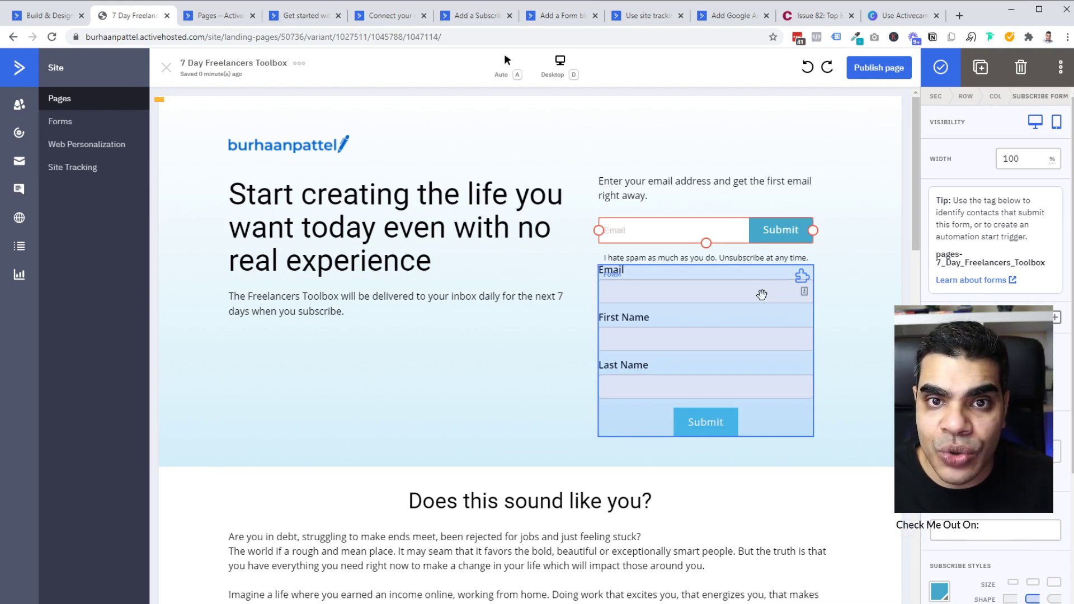
{"action": "left_click_drag", "start_coordinate": [1047, 265], "coordinate": [941, 255]}
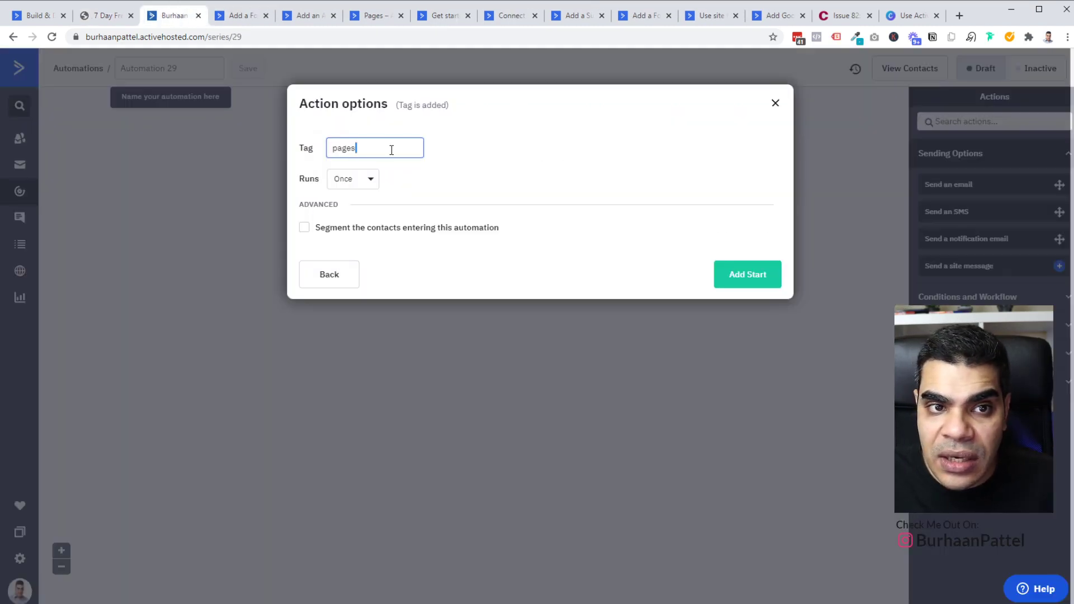
Set the 'Tag is added' start trigger to the pages-7_Day_Freelancers_Toolbox tag and add the start
{"action": "key", "text": "ctrl+a"}
{"action": "key", "text": "BackSpace"}
{"action": "key", "text": "ctrl+v"}
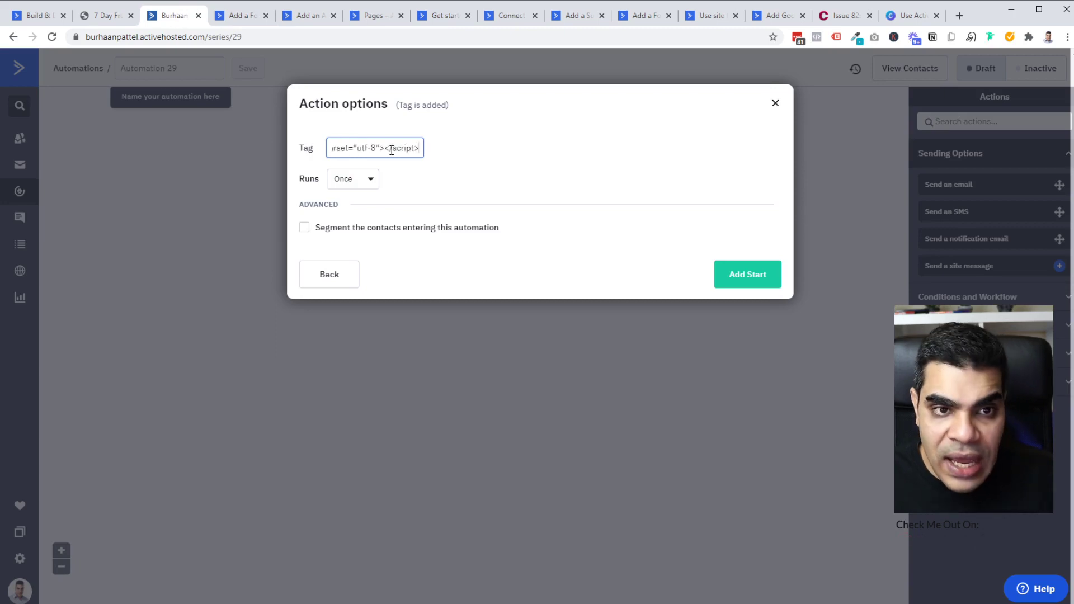
{"action": "key", "text": "ctrl+a"}
{"action": "key", "text": "BackSpace"}
{"action": "left_click", "coordinate": [106, 17]}
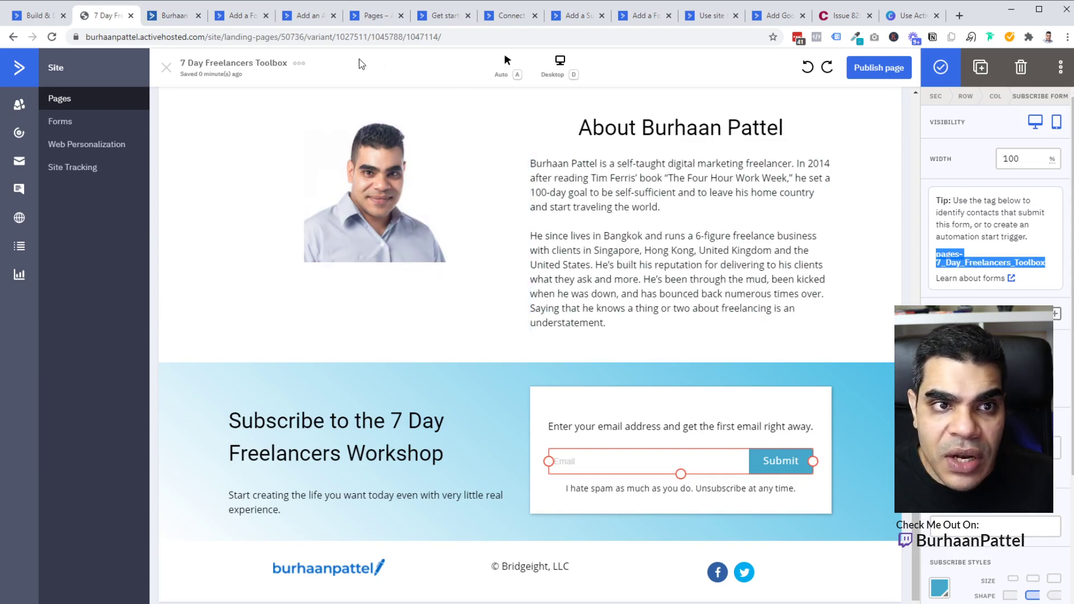
{"action": "left_click", "coordinate": [175, 15]}
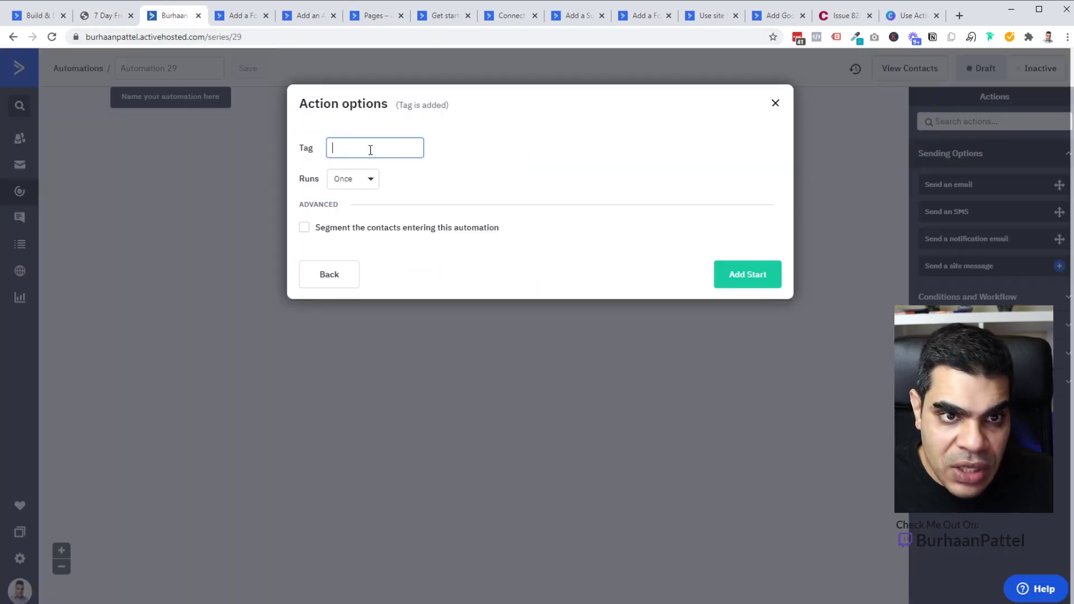
{"action": "key", "text": "ctrl+v"}
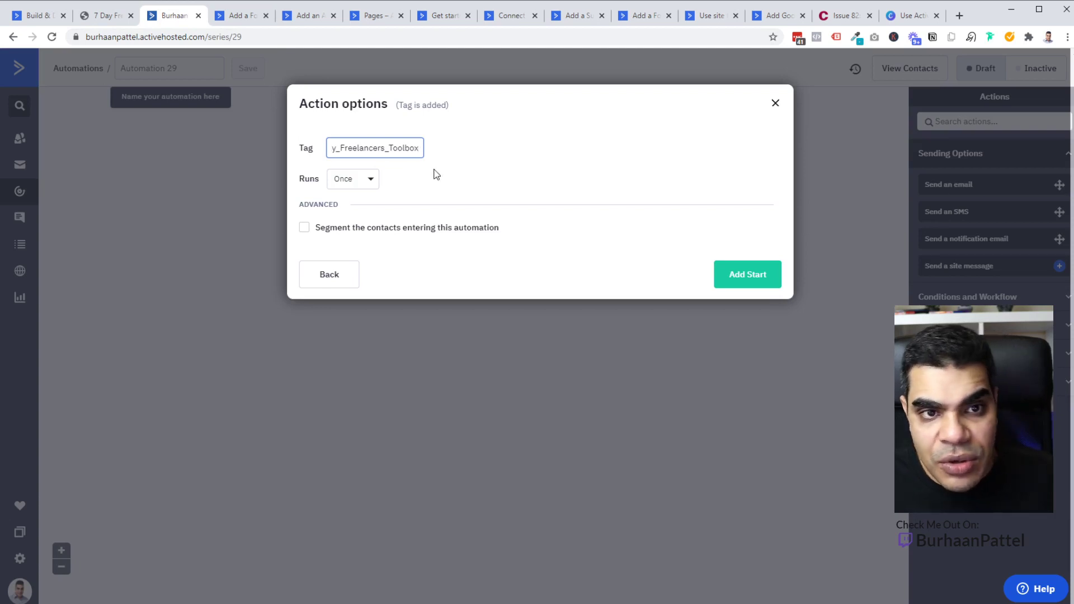
{"action": "left_click", "coordinate": [741, 268]}
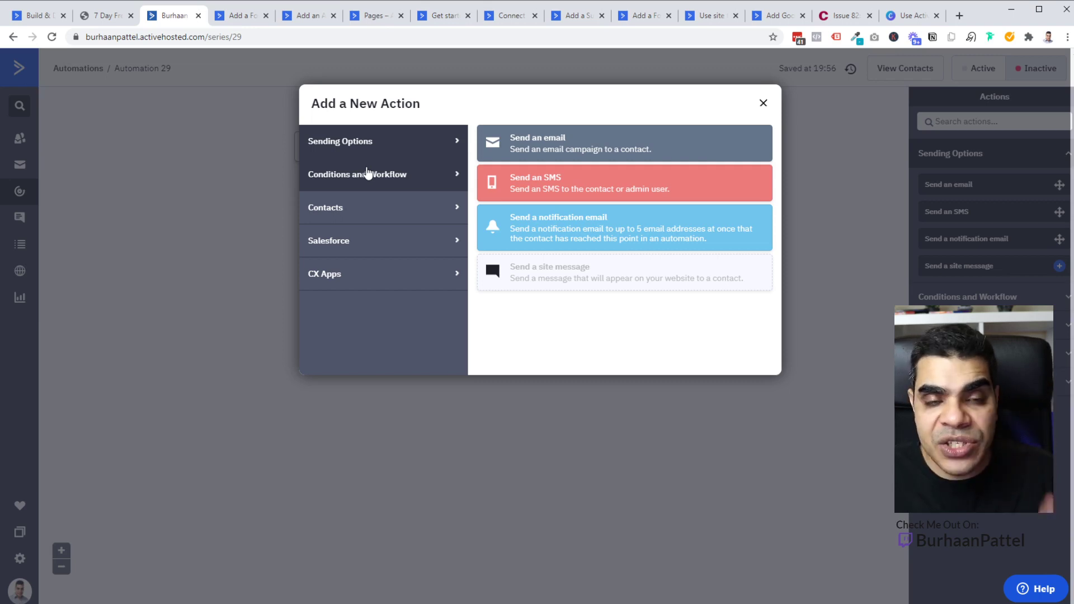
Add a Contacts > Subscribe action for the [BP] 7 Day Freelancer Toolbox list and save it
{"action": "left_click", "coordinate": [367, 173]}
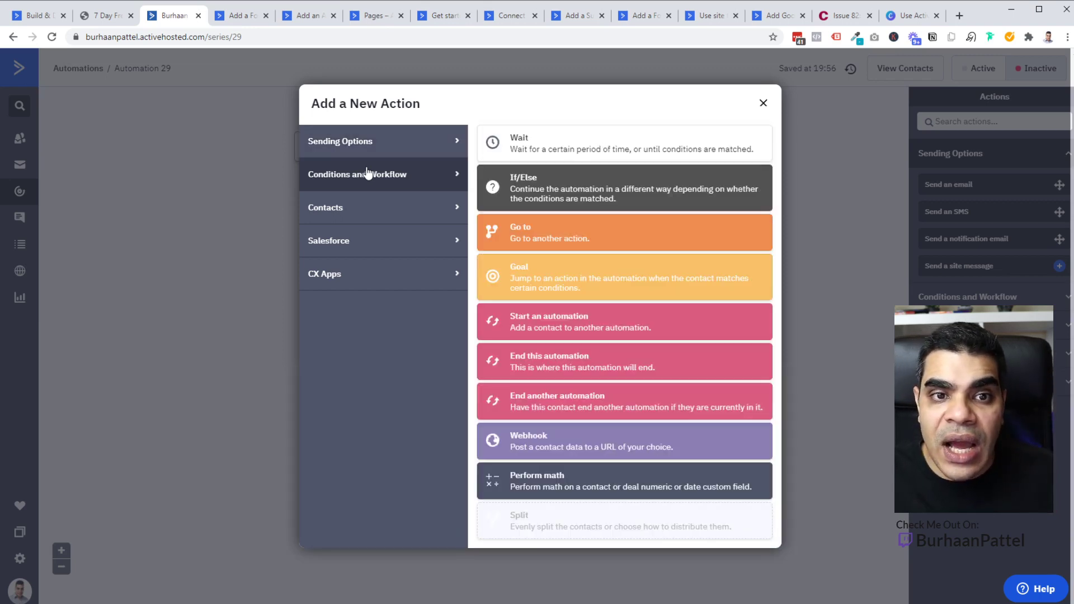
{"action": "left_click", "coordinate": [353, 216]}
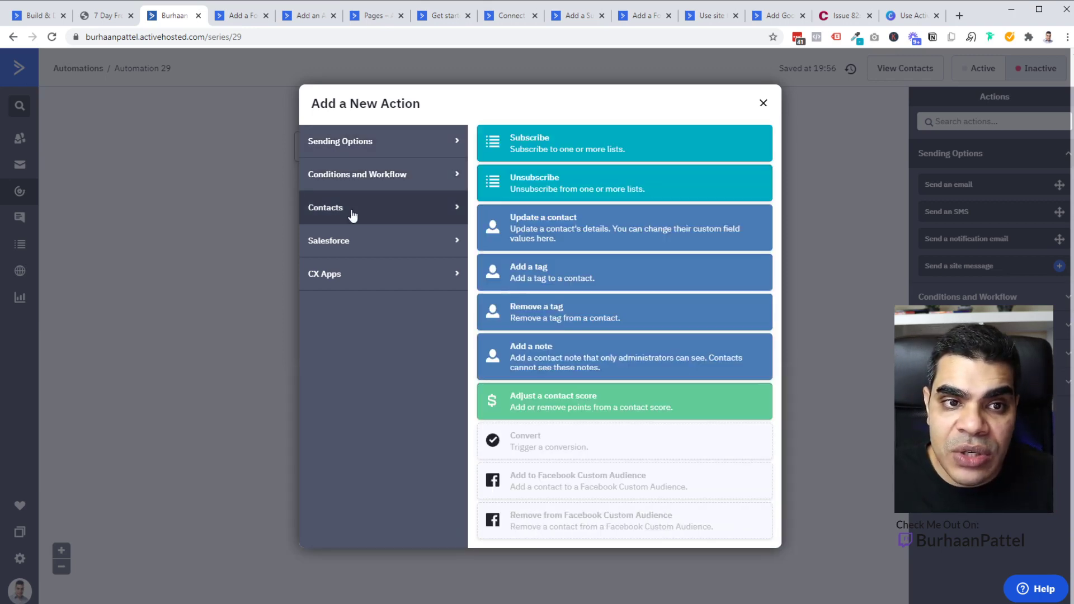
{"action": "left_click", "coordinate": [572, 147]}
{"action": "left_click", "coordinate": [387, 212]}
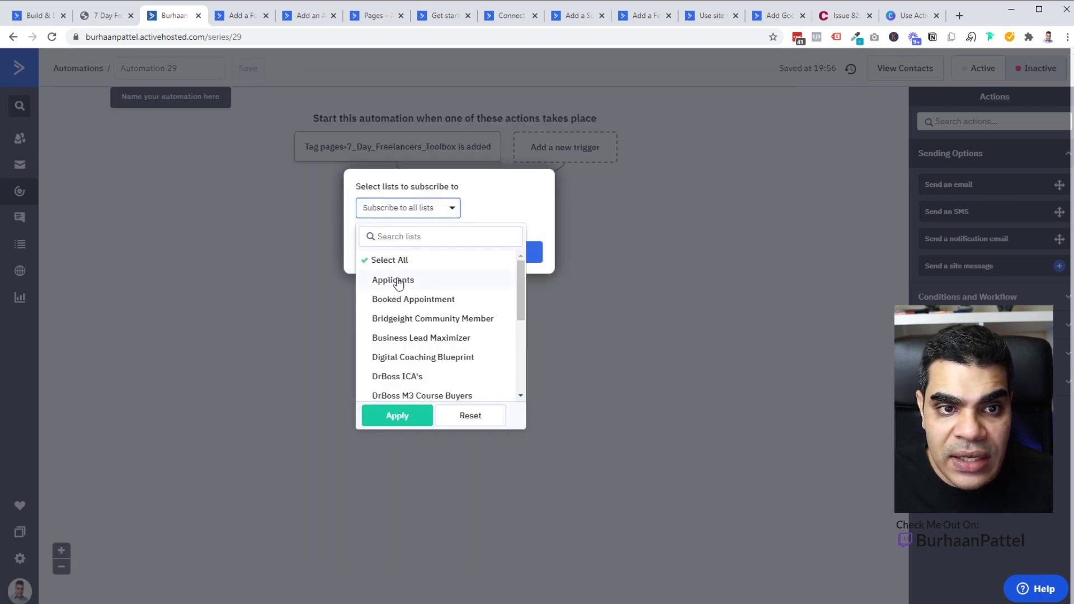
{"action": "scroll", "coordinate": [409, 323], "scroll_direction": "down", "scroll_amount": 3}
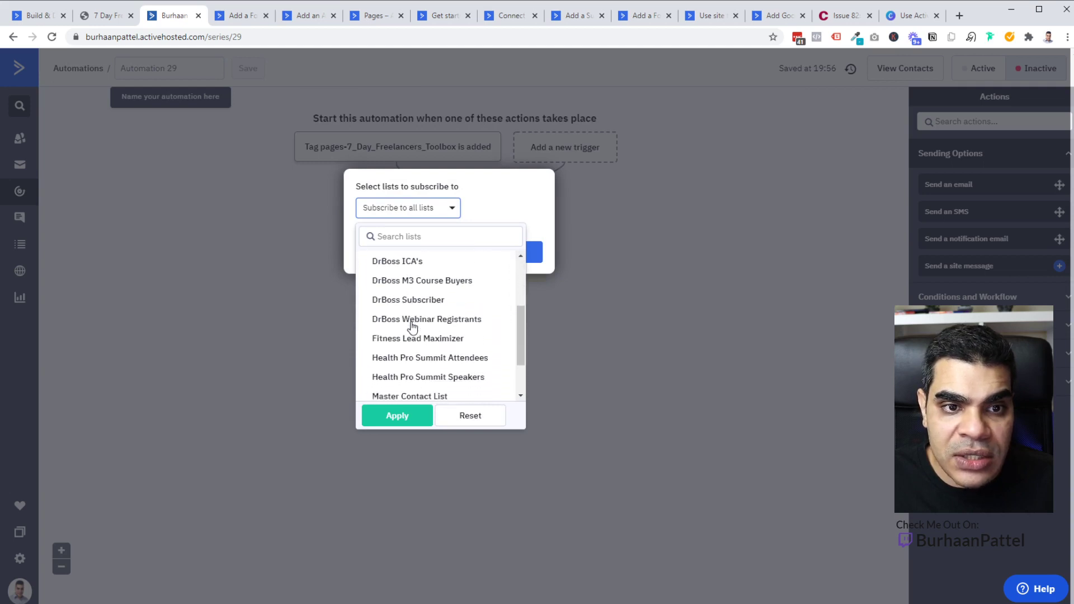
{"action": "scroll", "coordinate": [413, 328], "scroll_direction": "down", "scroll_amount": 1}
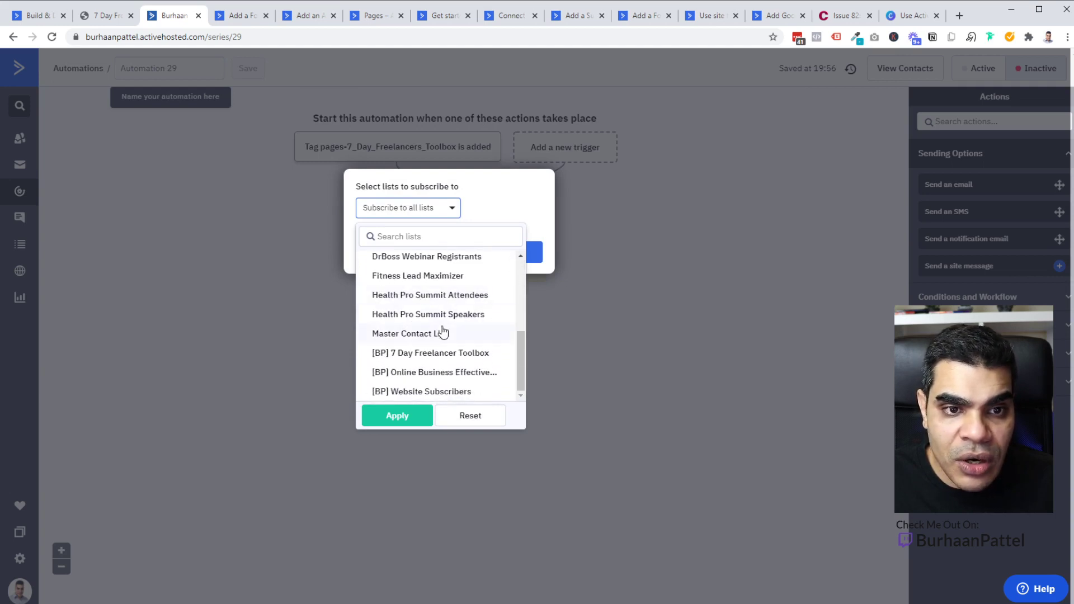
{"action": "left_click", "coordinate": [436, 354]}
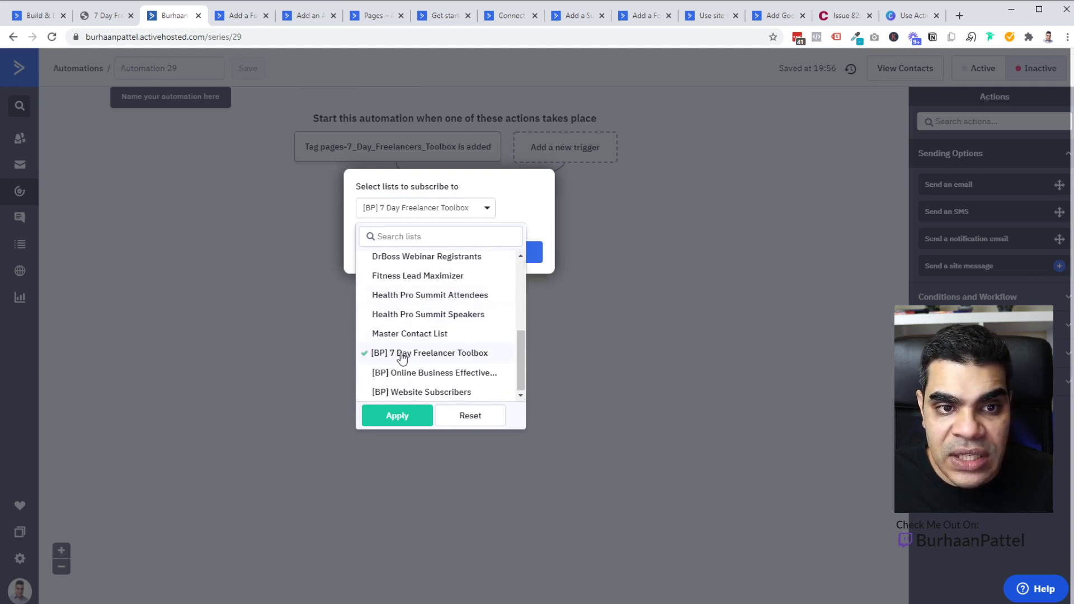
{"action": "left_click", "coordinate": [412, 417]}
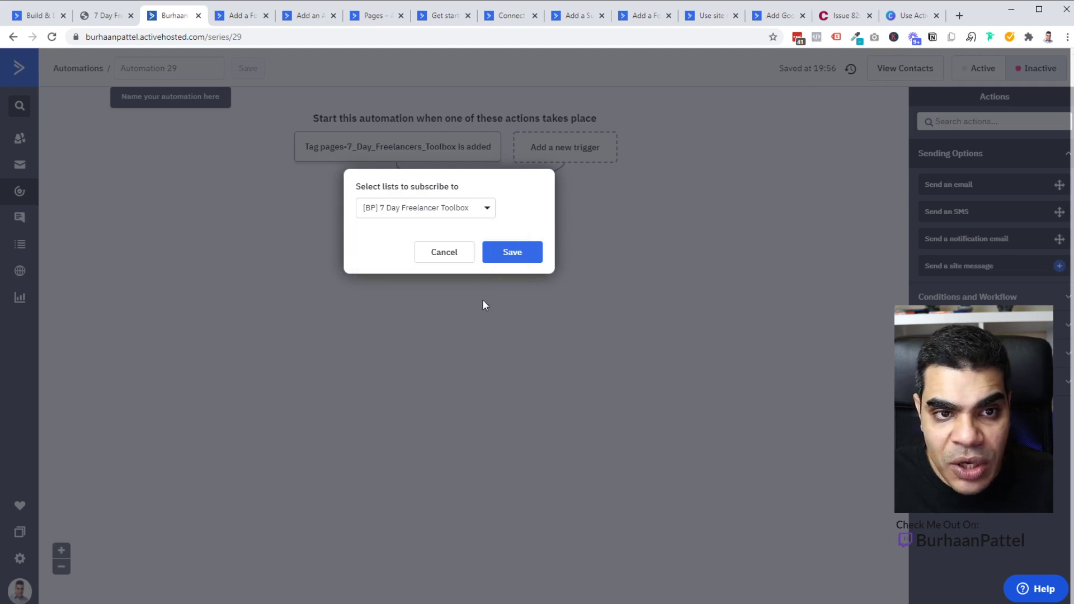
{"action": "left_click", "coordinate": [528, 259]}
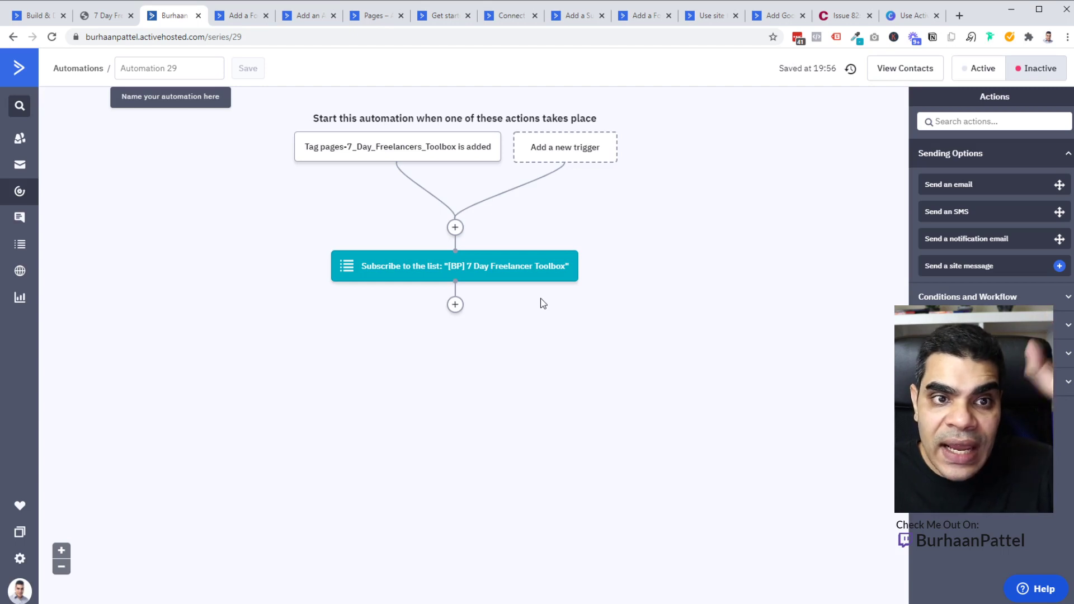
{"action": "mouse_move", "coordinate": [420, 266]}
{"action": "left_click", "coordinate": [455, 305]}
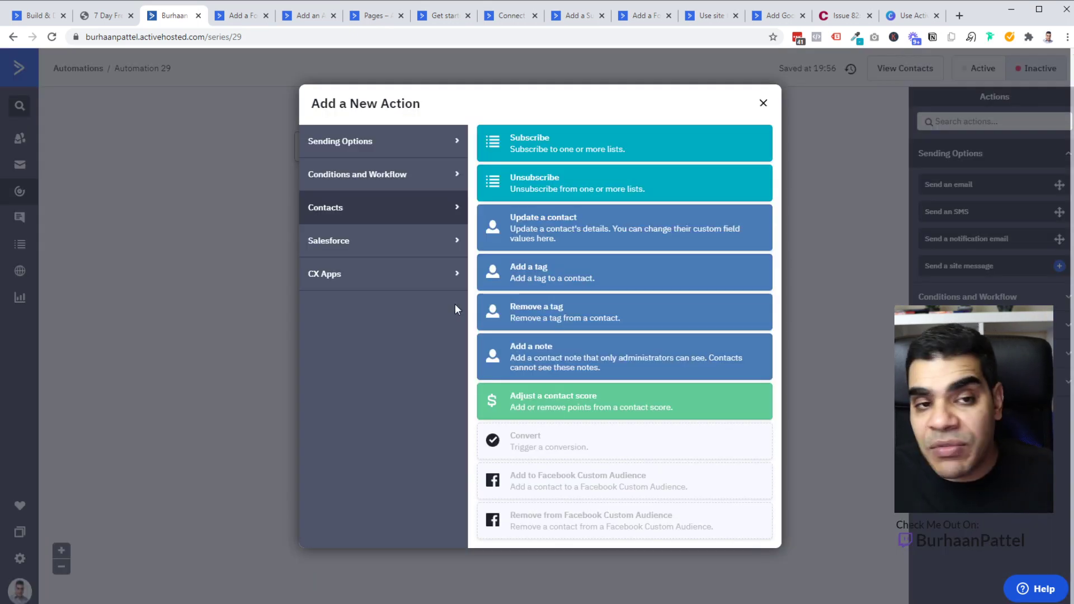
{"action": "left_click", "coordinate": [592, 282]}
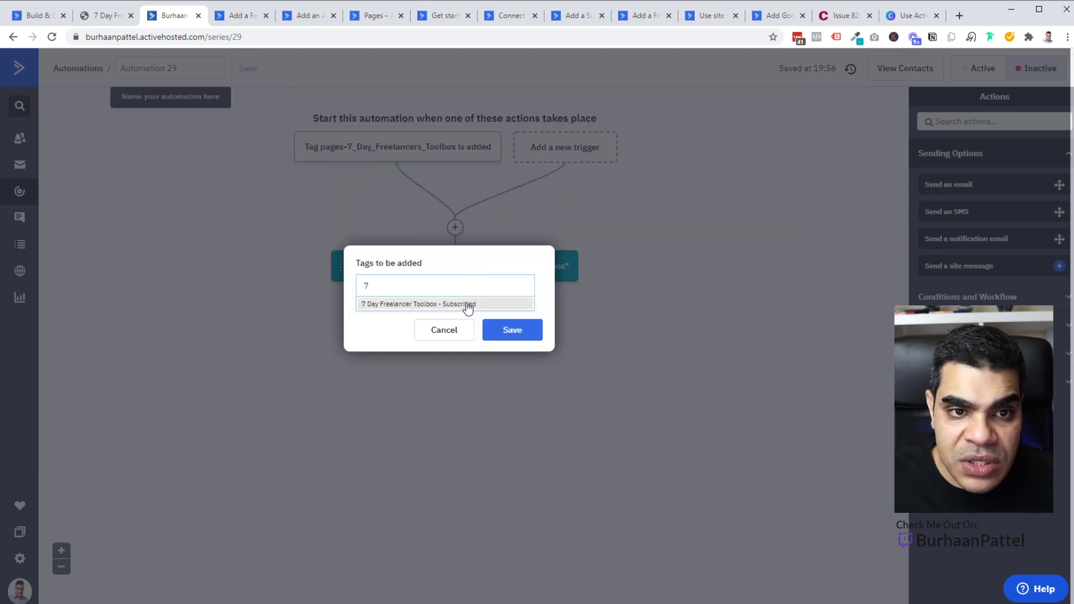
{"action": "left_click", "coordinate": [408, 304]}
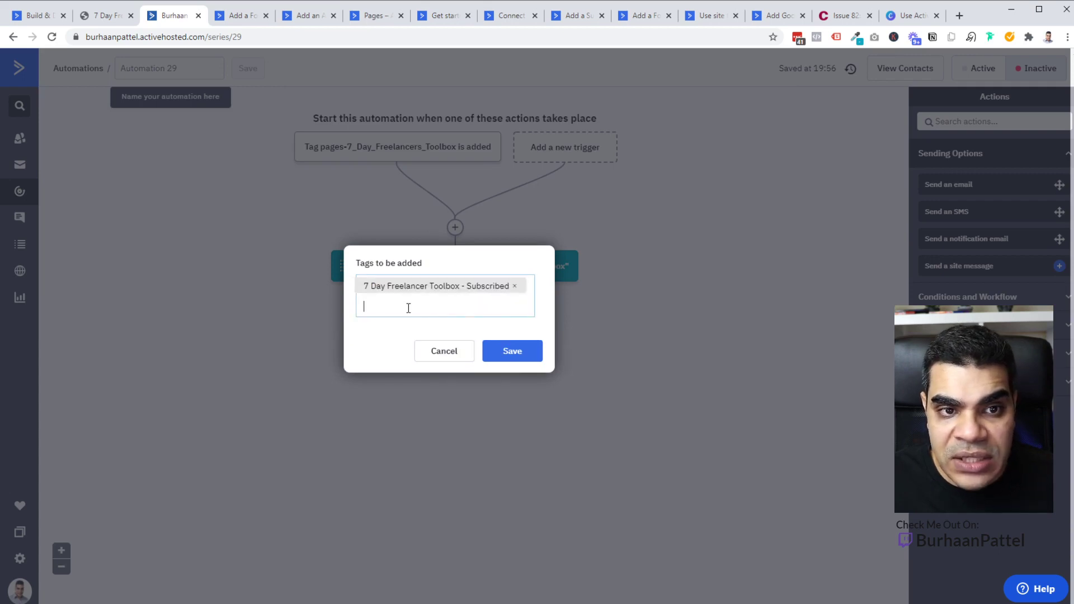
{"action": "left_click", "coordinate": [523, 353]}
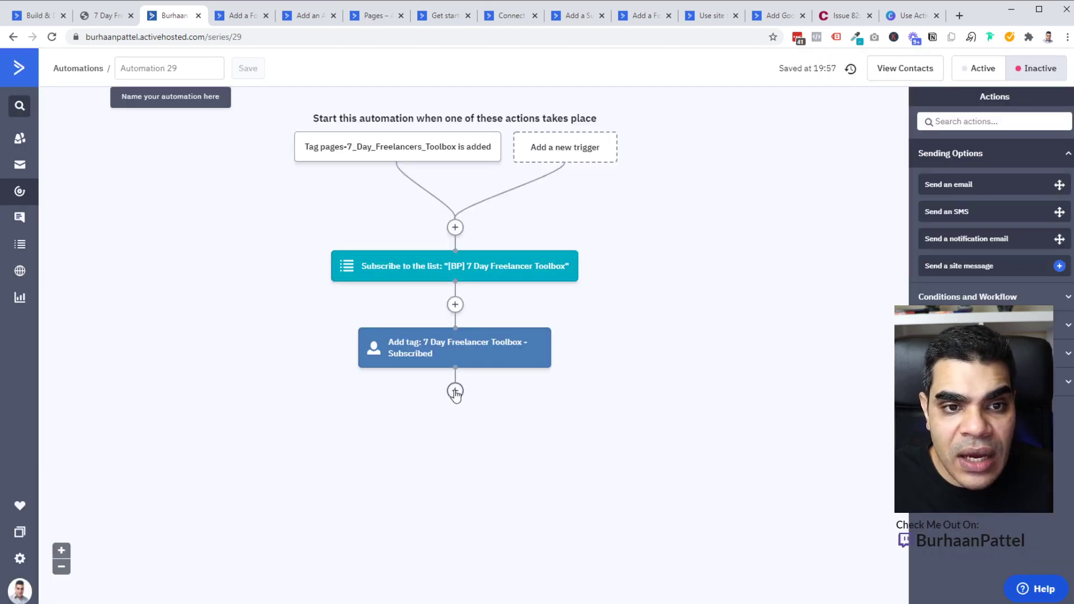
{"action": "left_click", "coordinate": [454, 389]}
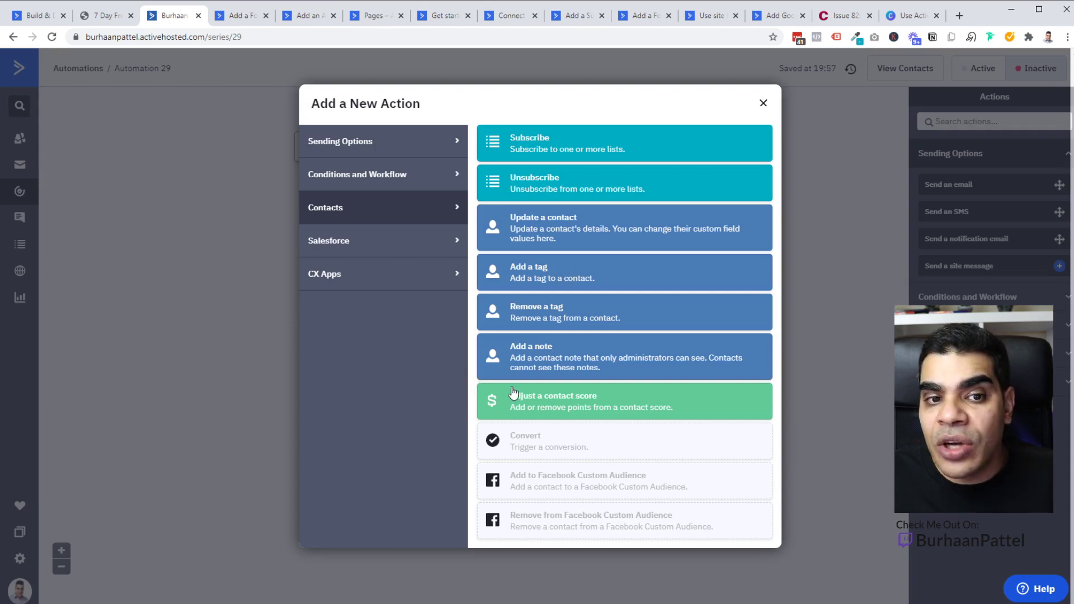
{"action": "left_click", "coordinate": [386, 145]}
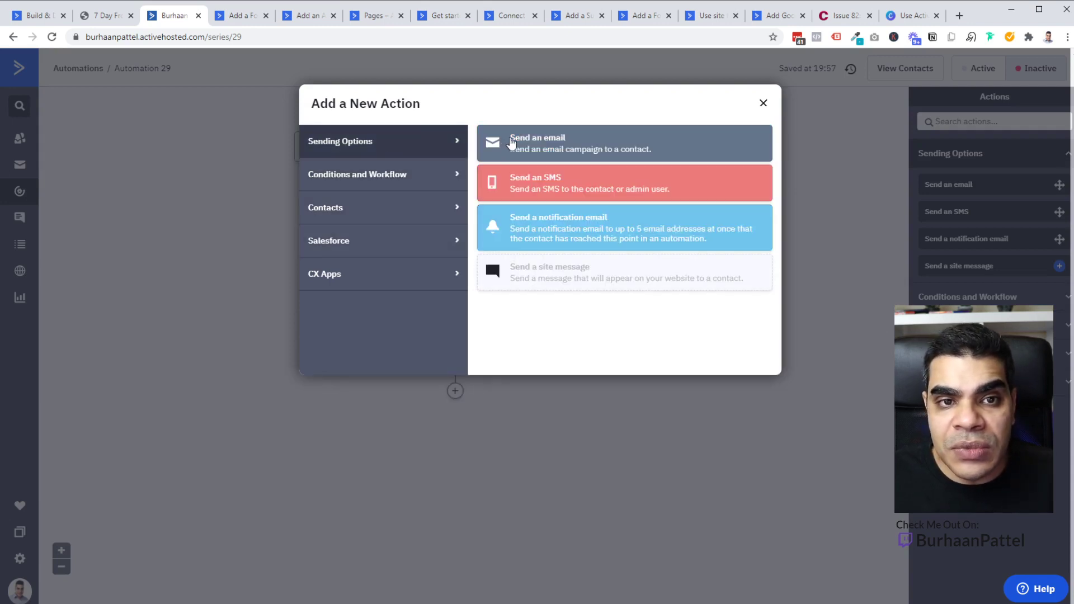
{"action": "left_click", "coordinate": [423, 173]}
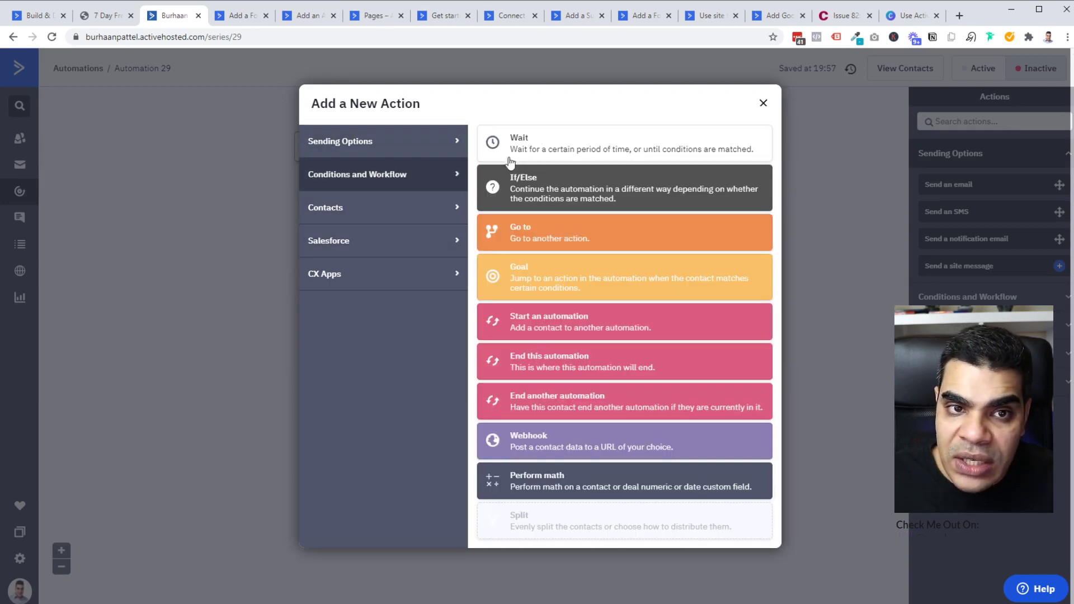
{"action": "left_click", "coordinate": [396, 152]}
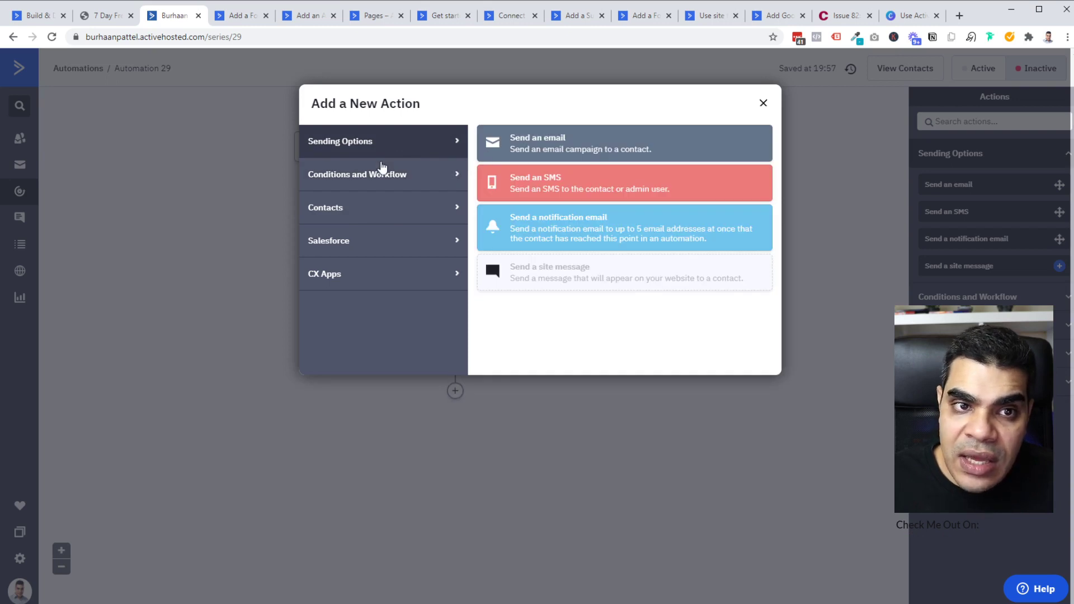
{"action": "left_click", "coordinate": [378, 176]}
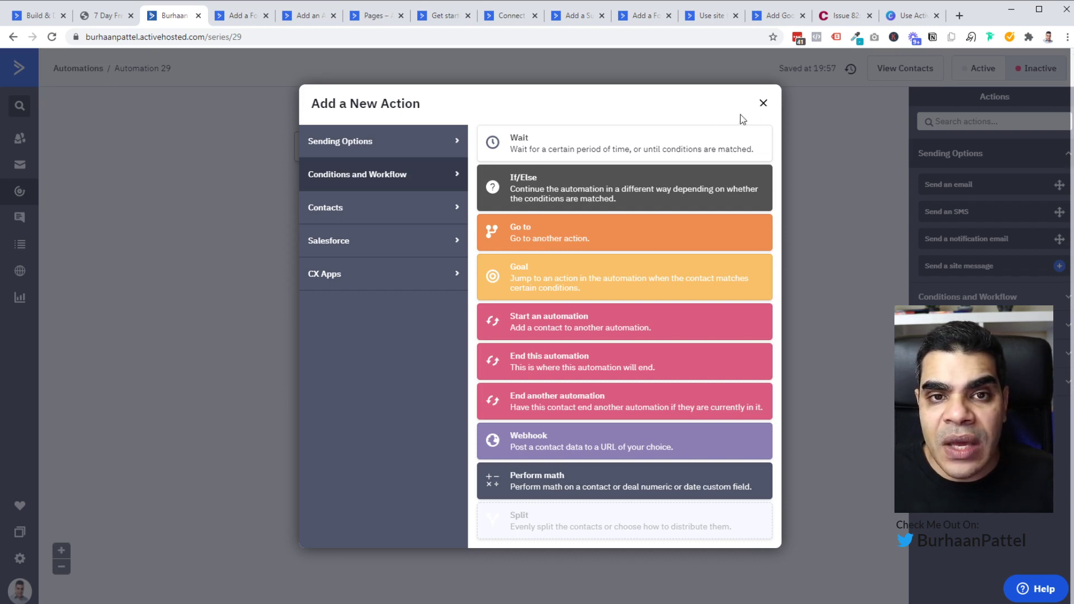
Close the add-action dialog and rename the automation to 'Landing Page Test'
{"action": "left_click", "coordinate": [763, 103]}
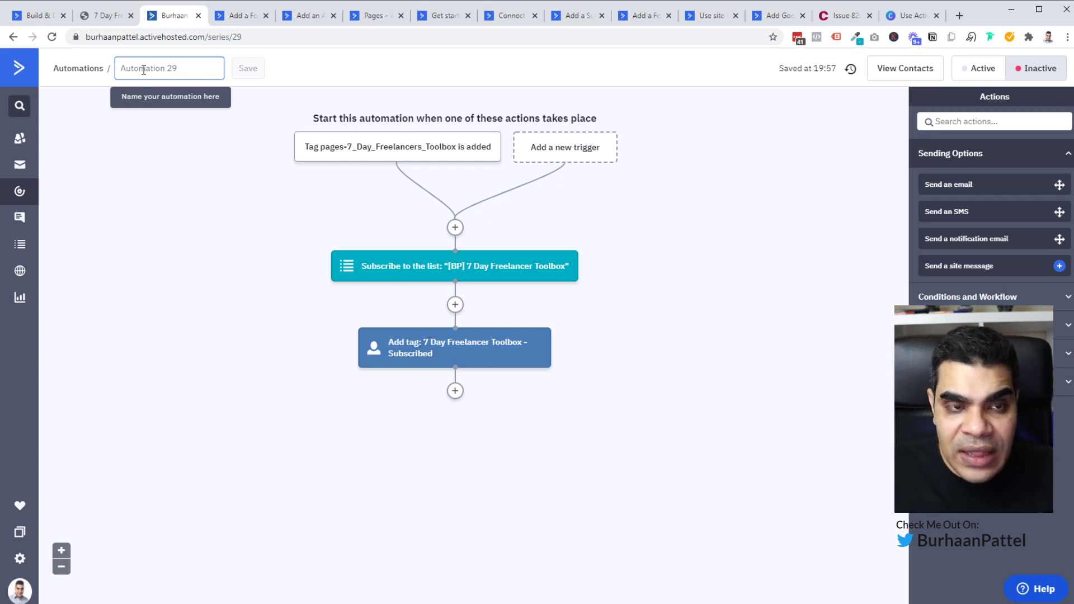
{"action": "type", "text": "Landing P"}
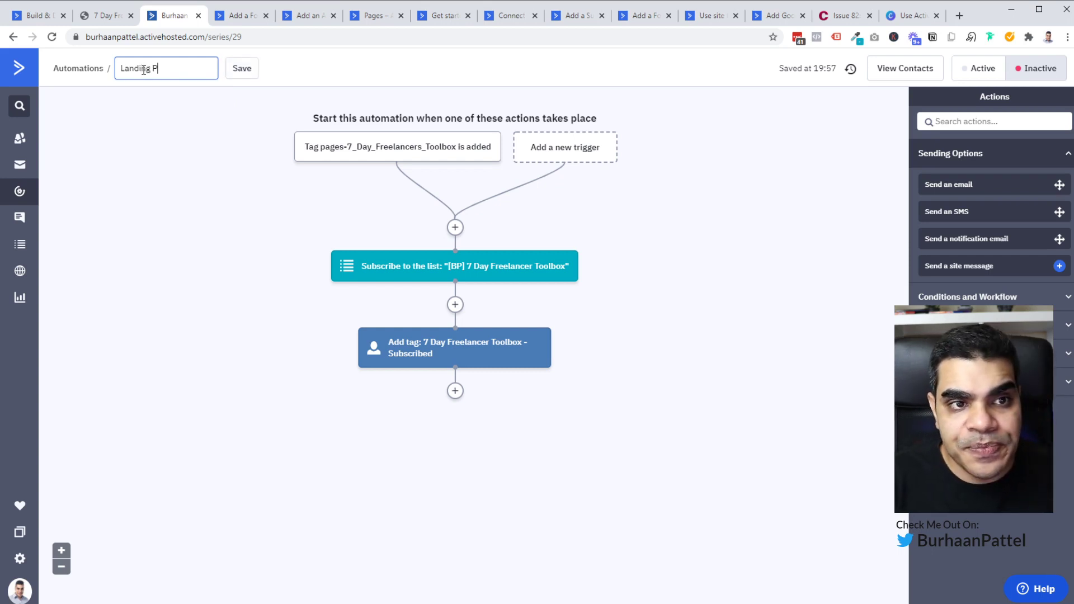
{"action": "type", "text": "age Test"}
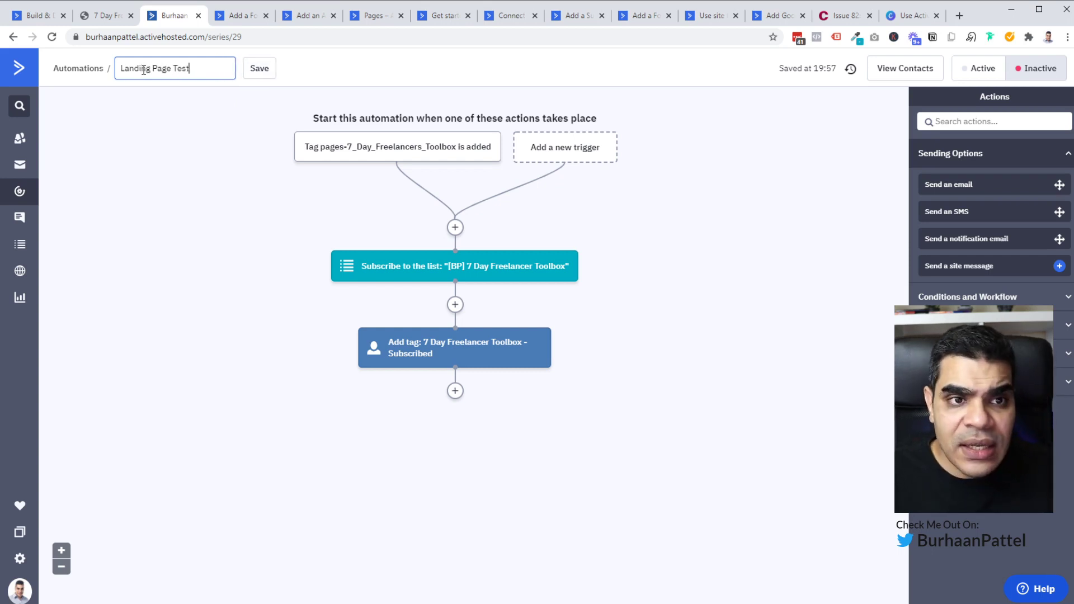
{"action": "left_click", "coordinate": [259, 69]}
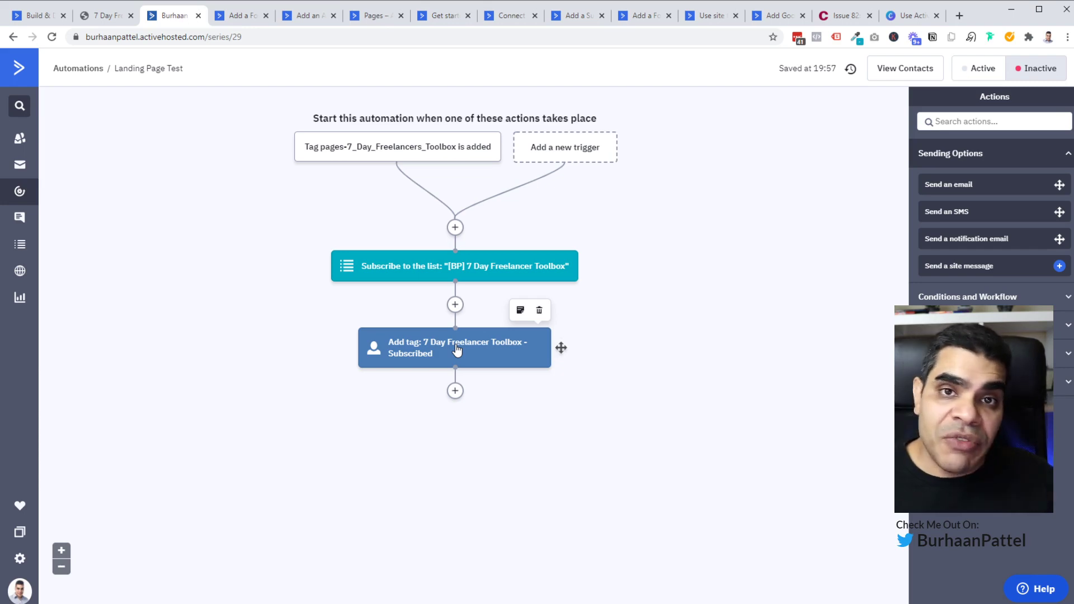
Publish the pending changes to the 7 Day Freelancers Toolbox landing page
{"action": "left_click", "coordinate": [99, 16]}
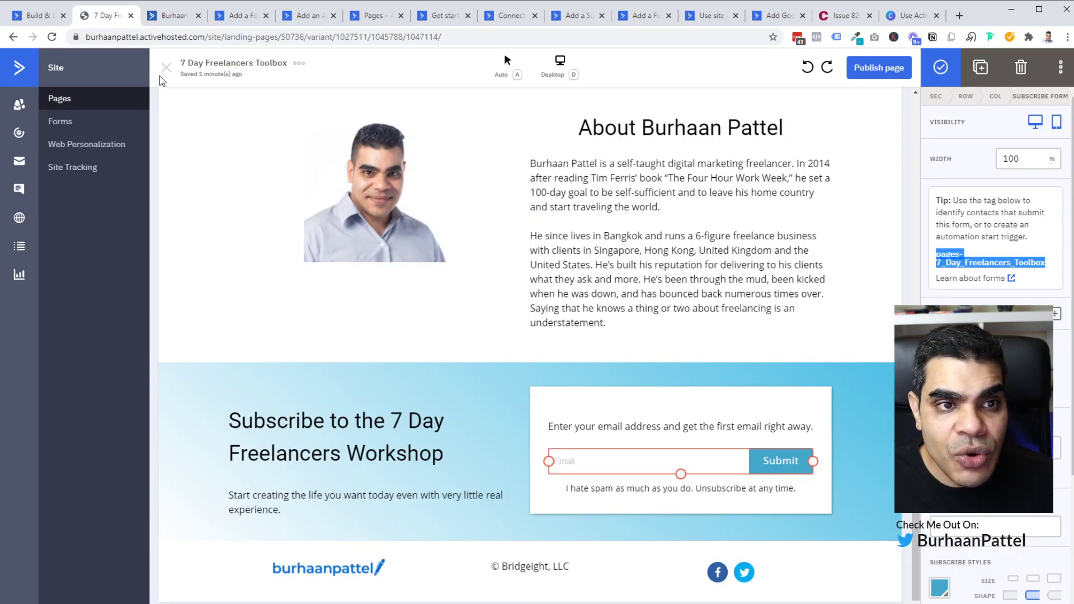
{"action": "left_click", "coordinate": [166, 68]}
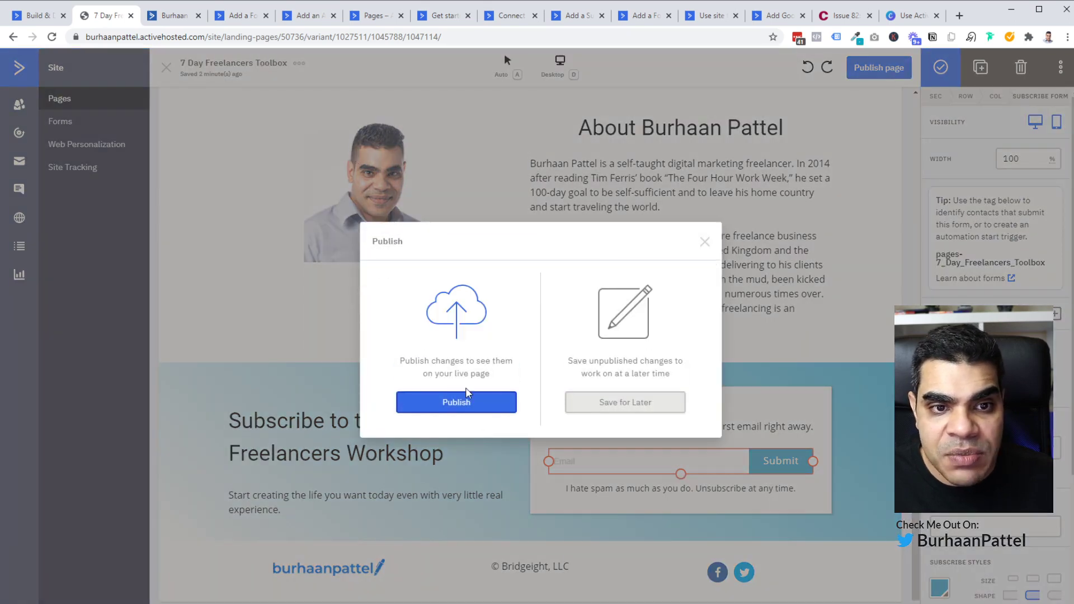
{"action": "left_click", "coordinate": [466, 395]}
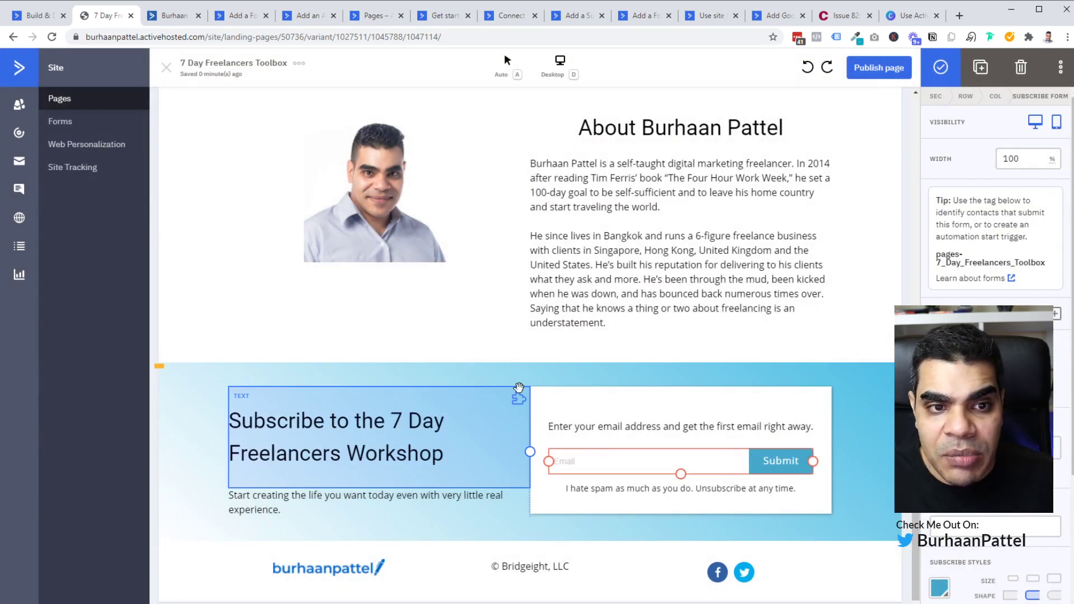
Open the 7 Day Freelancers Toolbox page settings on the Meta section showing the live URL
{"action": "left_click", "coordinate": [877, 75]}
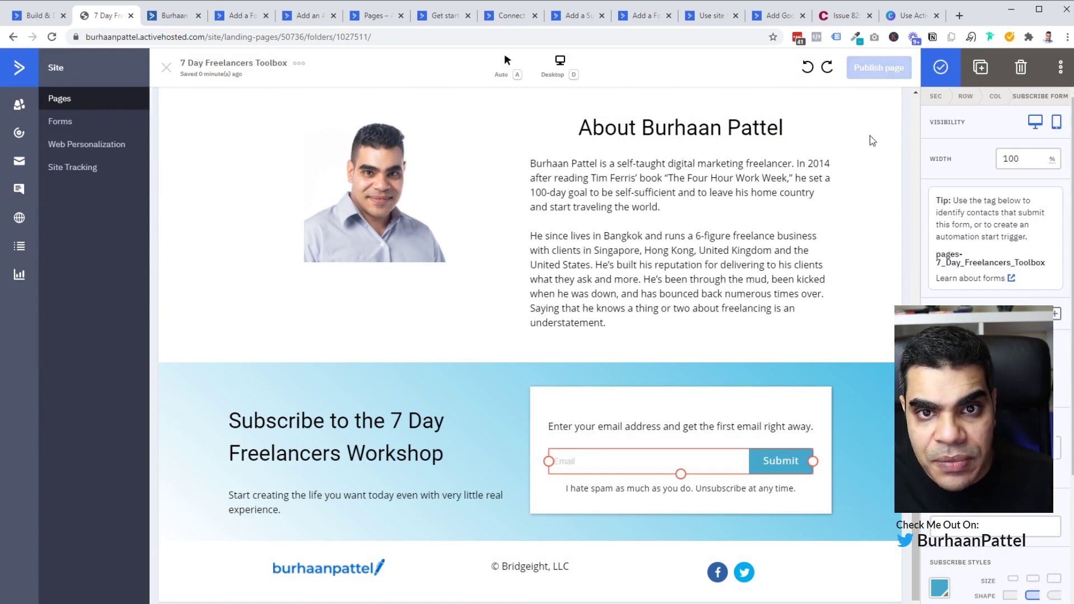
{"action": "mouse_move", "coordinate": [419, 263]}
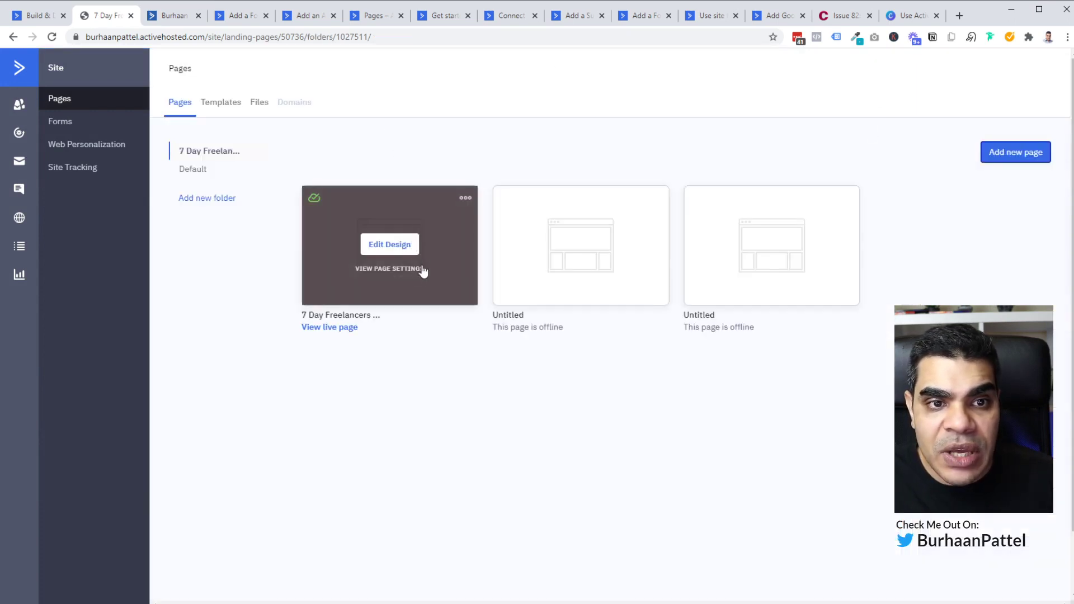
{"action": "left_click", "coordinate": [419, 270]}
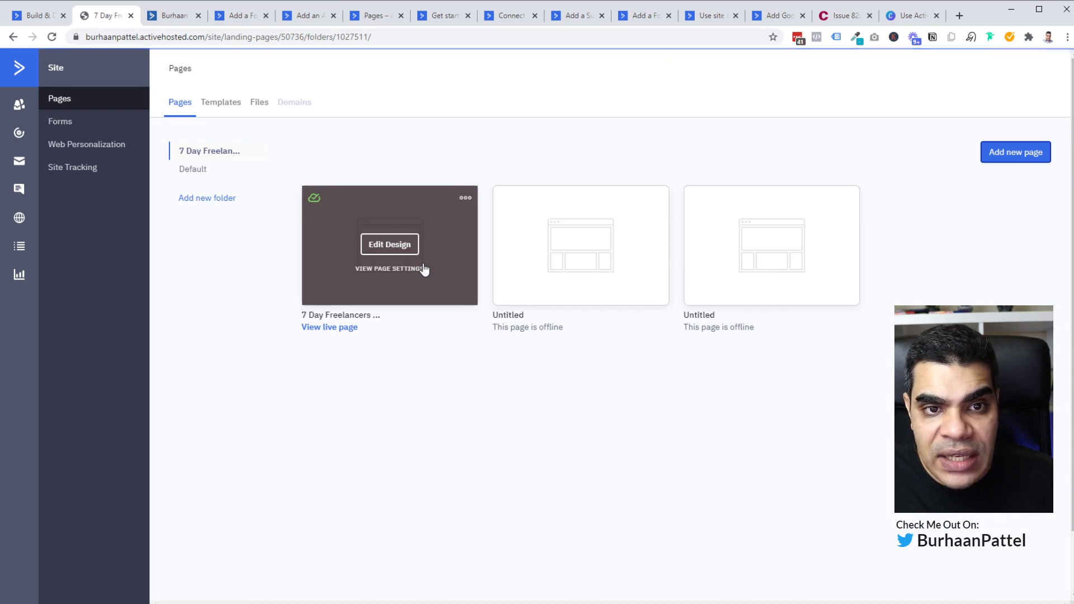
{"action": "left_click", "coordinate": [189, 310]}
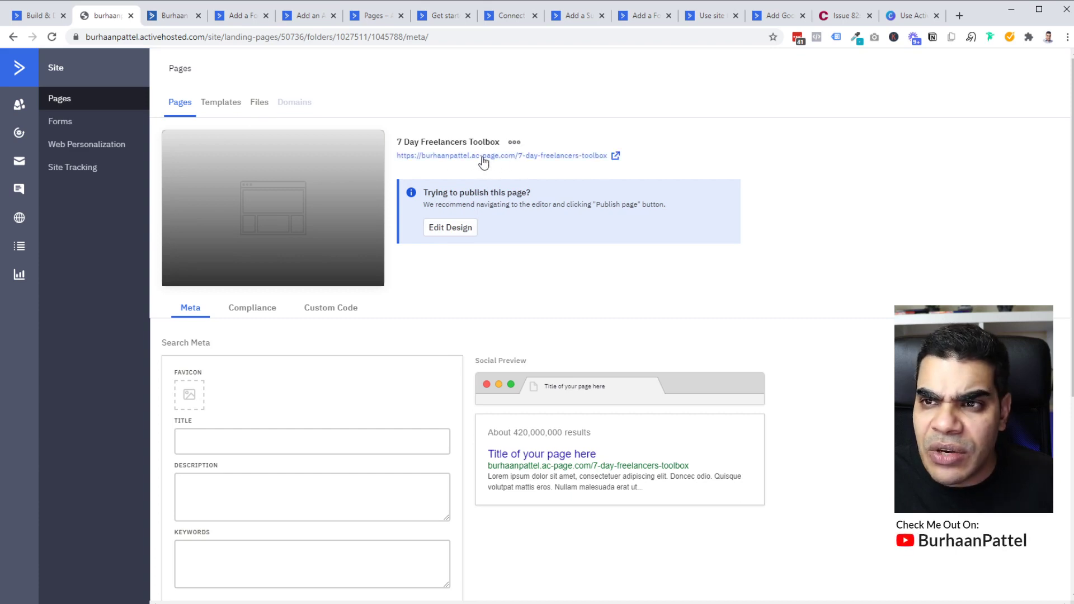
View the live 7 Day Freelancers Toolbox page in a new tab, then return to its settings
{"action": "left_click", "coordinate": [614, 156]}
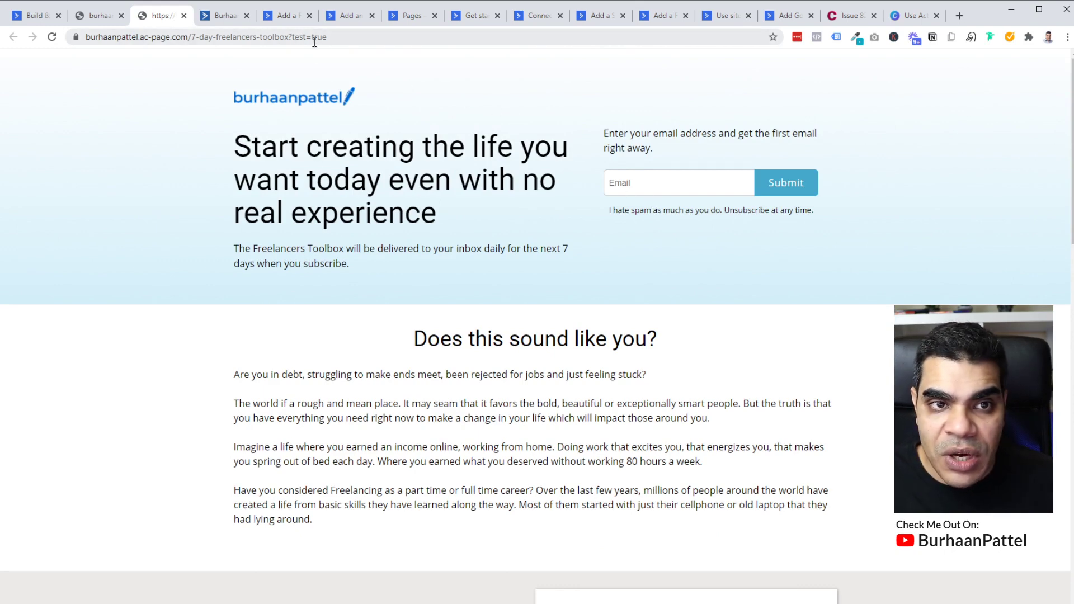
{"action": "left_click", "coordinate": [725, 187]}
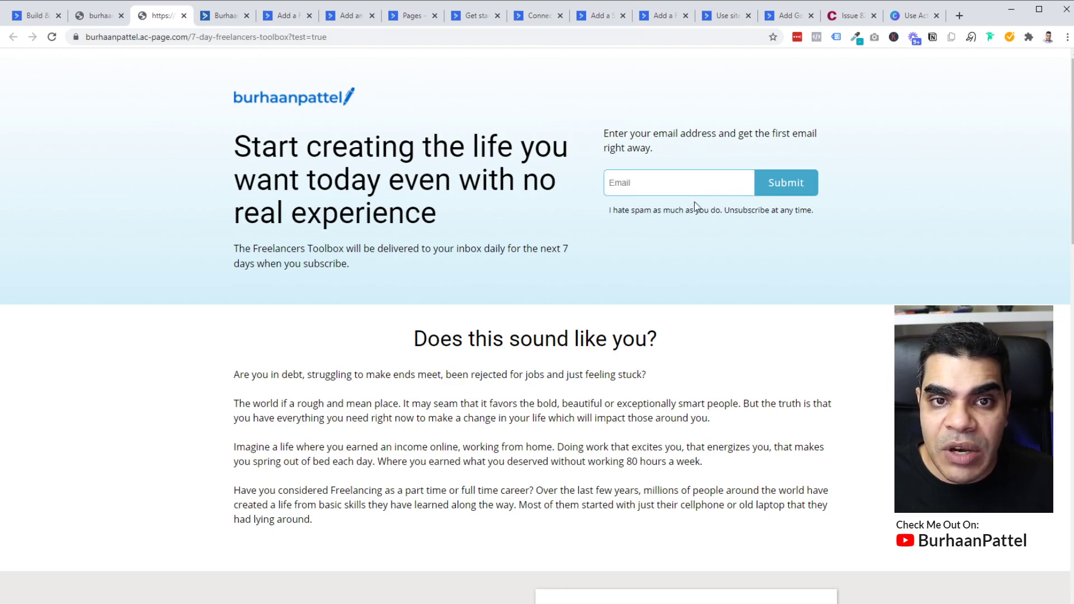
{"action": "scroll", "coordinate": [857, 269], "scroll_direction": "down", "scroll_amount": 15}
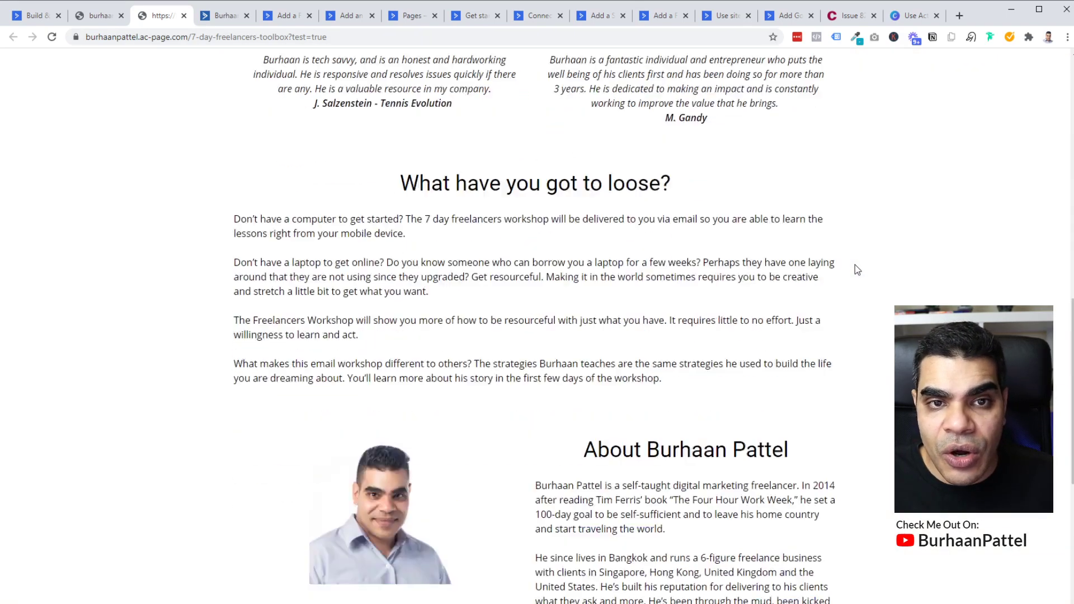
{"action": "scroll", "coordinate": [855, 264], "scroll_direction": "up", "scroll_amount": 20}
{"action": "scroll", "coordinate": [860, 269], "scroll_direction": "down", "scroll_amount": 15}
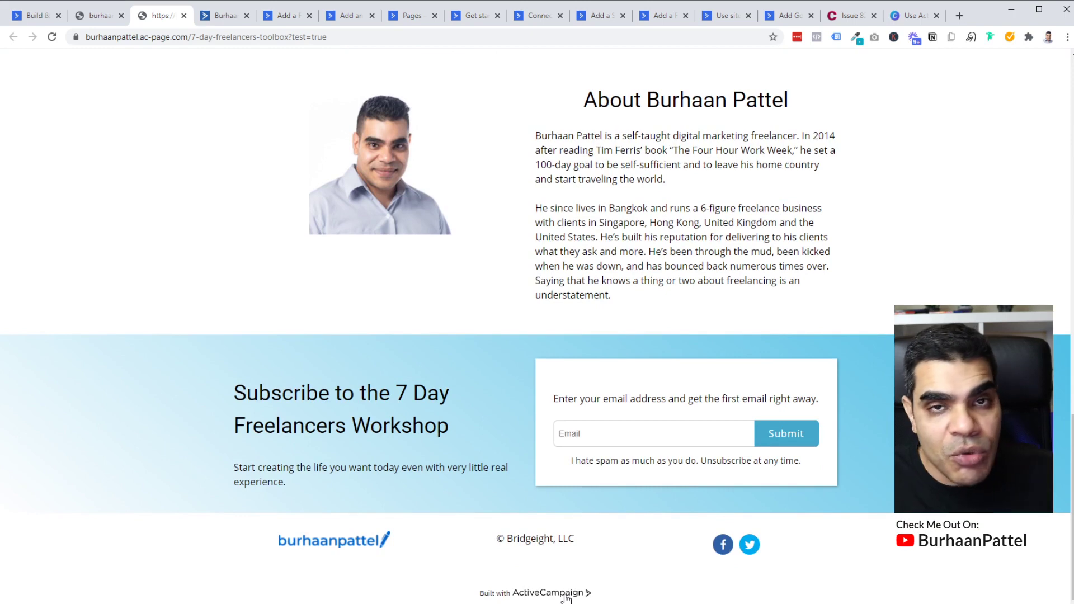
{"action": "left_click", "coordinate": [209, 19]}
{"action": "left_click", "coordinate": [109, 20]}
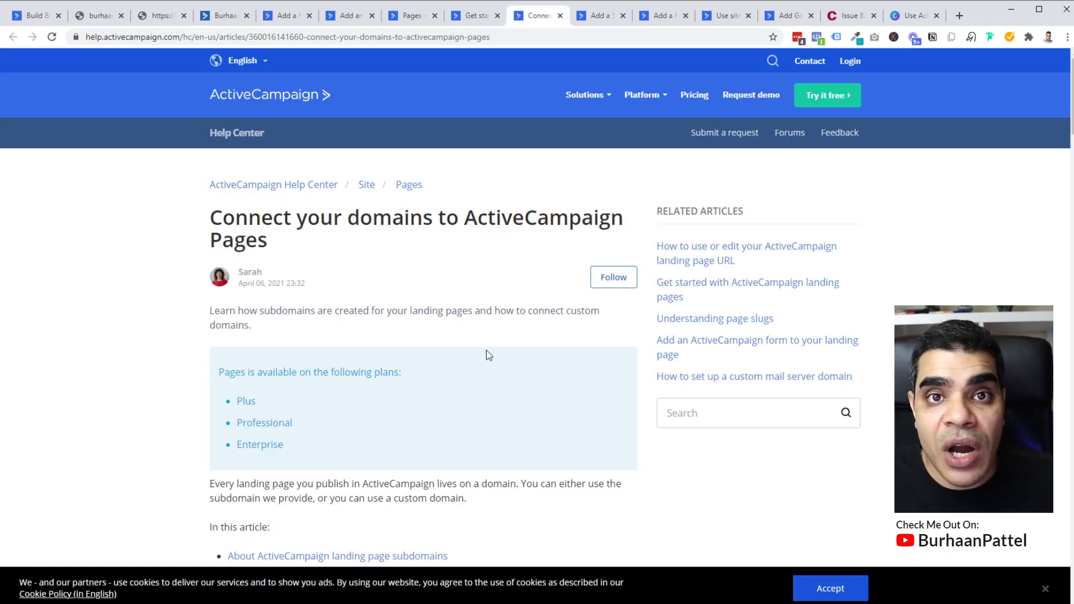
Scroll the Connect your domains article down to the custom domain, CNAME and verification sections
{"action": "scroll", "coordinate": [487, 355], "scroll_direction": "down", "scroll_amount": 10}
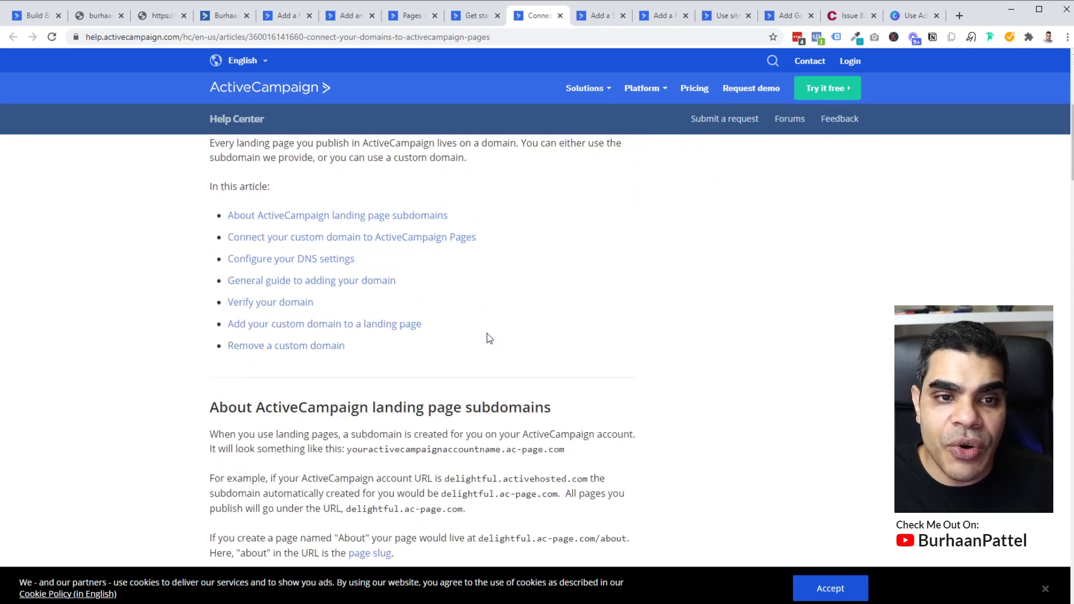
{"action": "scroll", "coordinate": [488, 338], "scroll_direction": "down", "scroll_amount": 10}
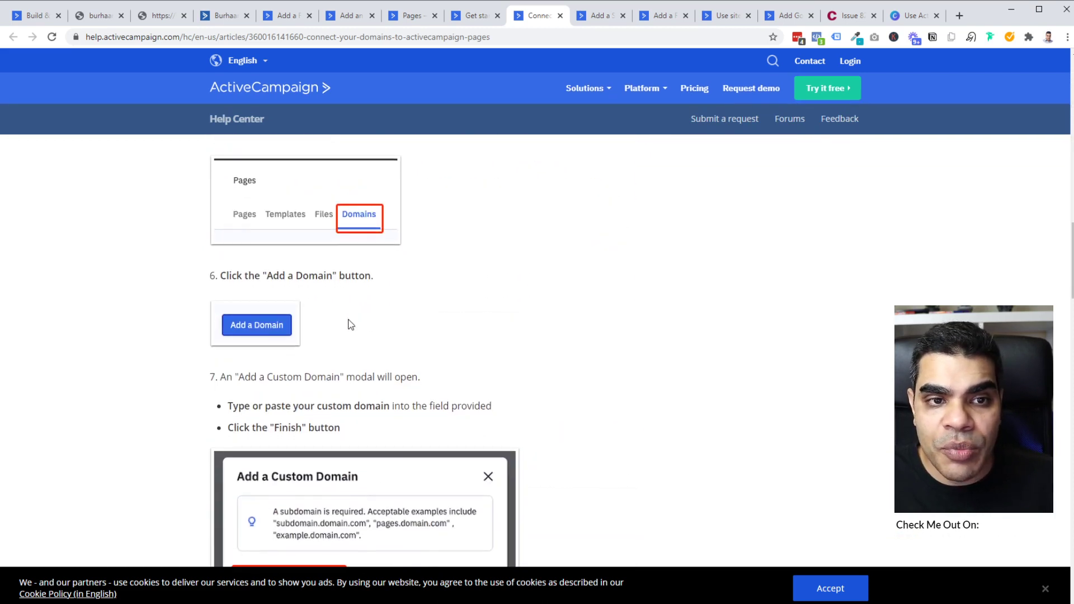
{"action": "scroll", "coordinate": [305, 332], "scroll_direction": "down", "scroll_amount": 3}
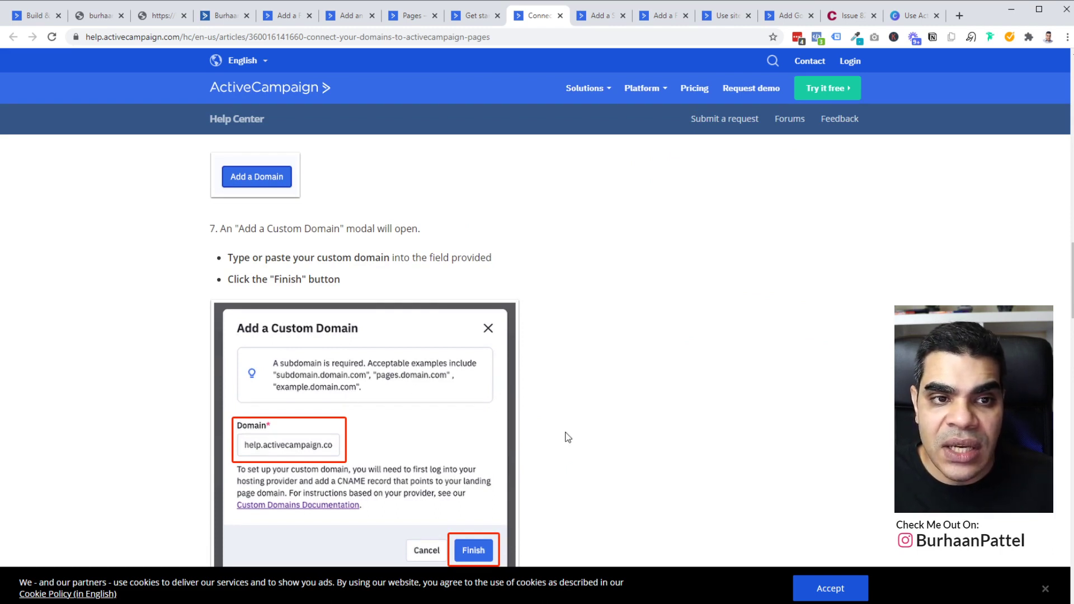
{"action": "scroll", "coordinate": [566, 435], "scroll_direction": "down", "scroll_amount": 5}
{"action": "scroll", "coordinate": [566, 435], "scroll_direction": "down", "scroll_amount": 2}
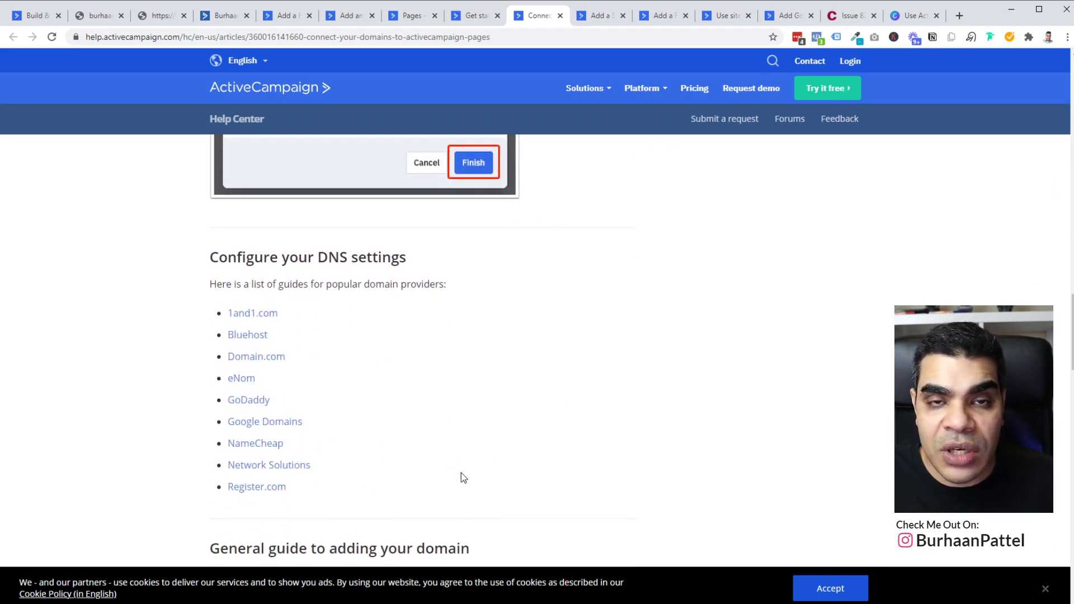
{"action": "scroll", "coordinate": [461, 473], "scroll_direction": "down", "scroll_amount": 7}
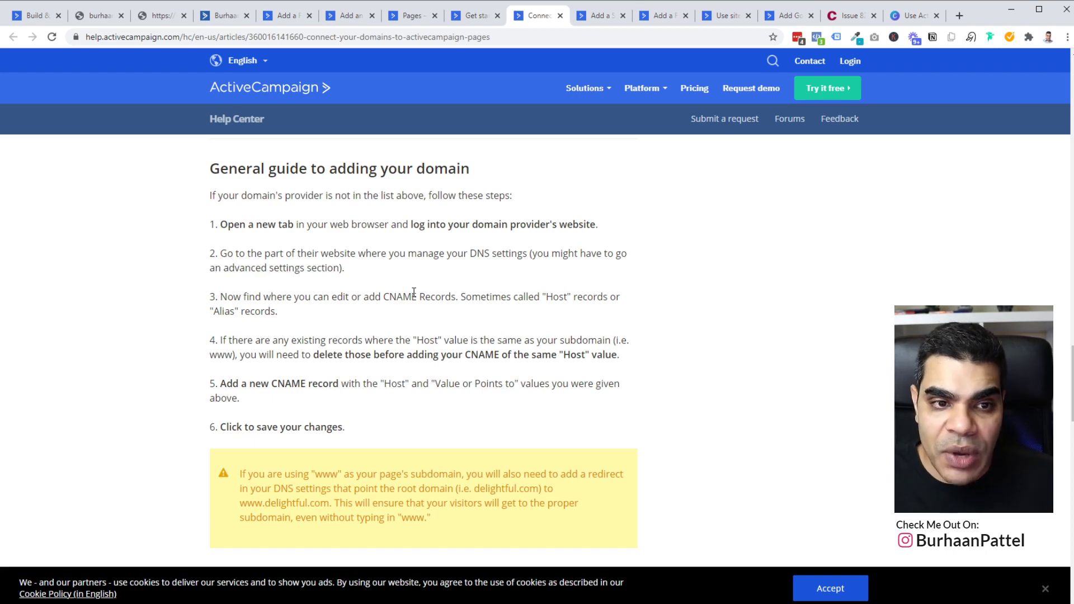
{"action": "scroll", "coordinate": [414, 292], "scroll_direction": "down", "scroll_amount": 3}
{"action": "scroll", "coordinate": [414, 292], "scroll_direction": "down", "scroll_amount": 5}
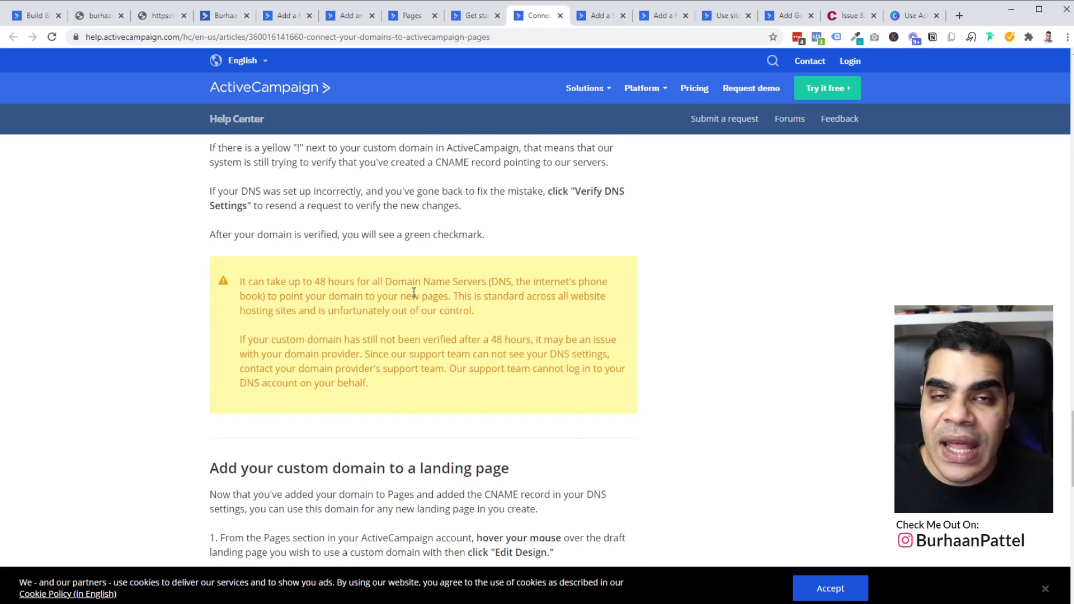
Switch to the Use the Form block help article and read down through it
{"action": "left_click", "coordinate": [214, 17]}
{"action": "left_click", "coordinate": [285, 15]}
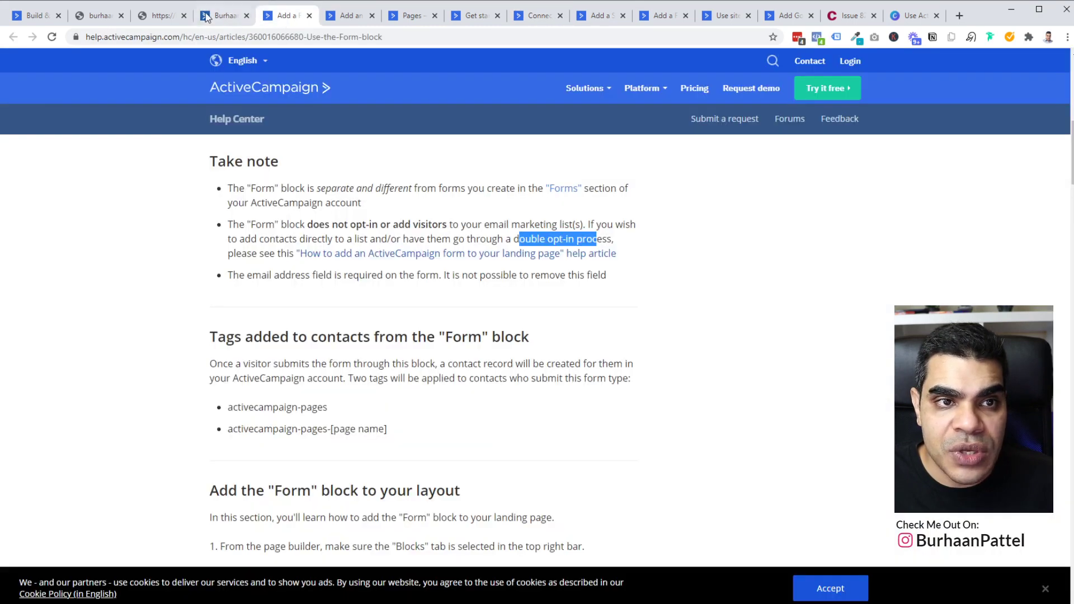
{"action": "left_click", "coordinate": [98, 15]}
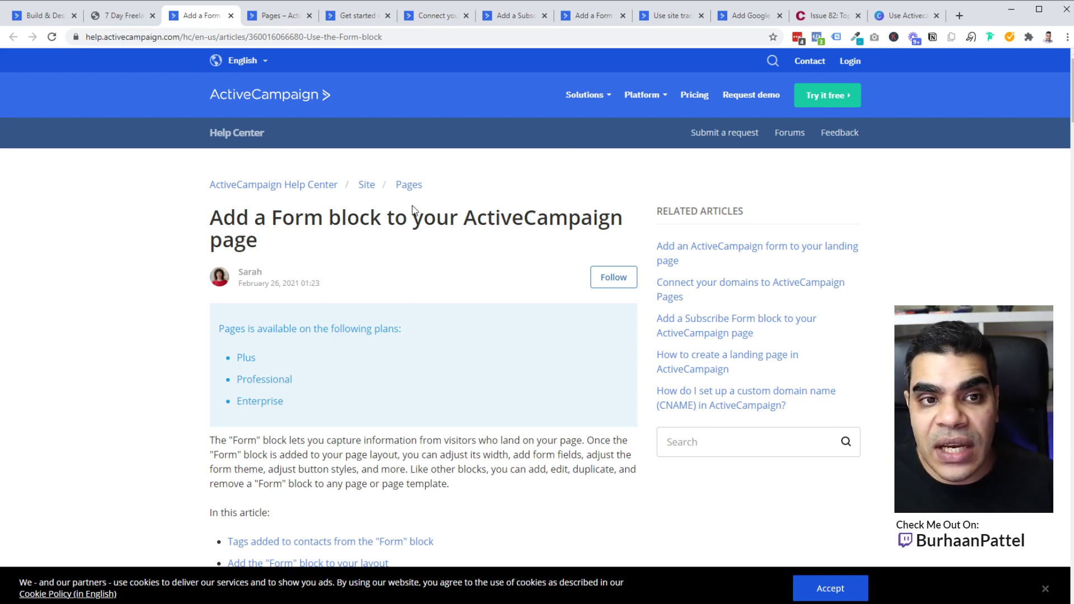
{"action": "left_click_drag", "start_coordinate": [363, 224], "coordinate": [395, 221]}
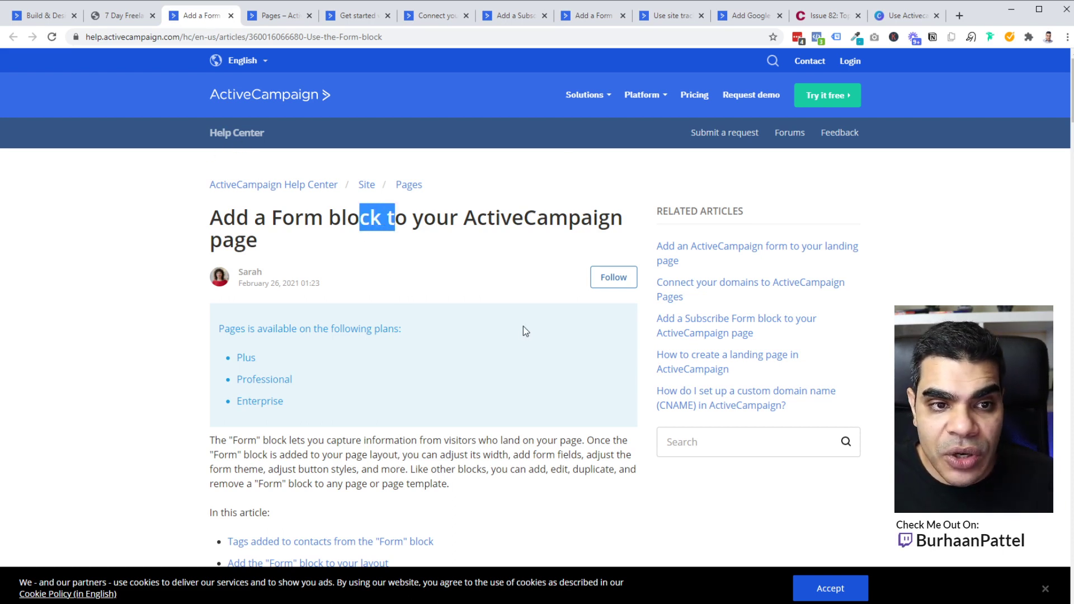
{"action": "scroll", "coordinate": [523, 330], "scroll_direction": "down", "scroll_amount": 5}
{"action": "scroll", "coordinate": [522, 330], "scroll_direction": "up", "scroll_amount": 3}
{"action": "scroll", "coordinate": [523, 330], "scroll_direction": "down", "scroll_amount": 3}
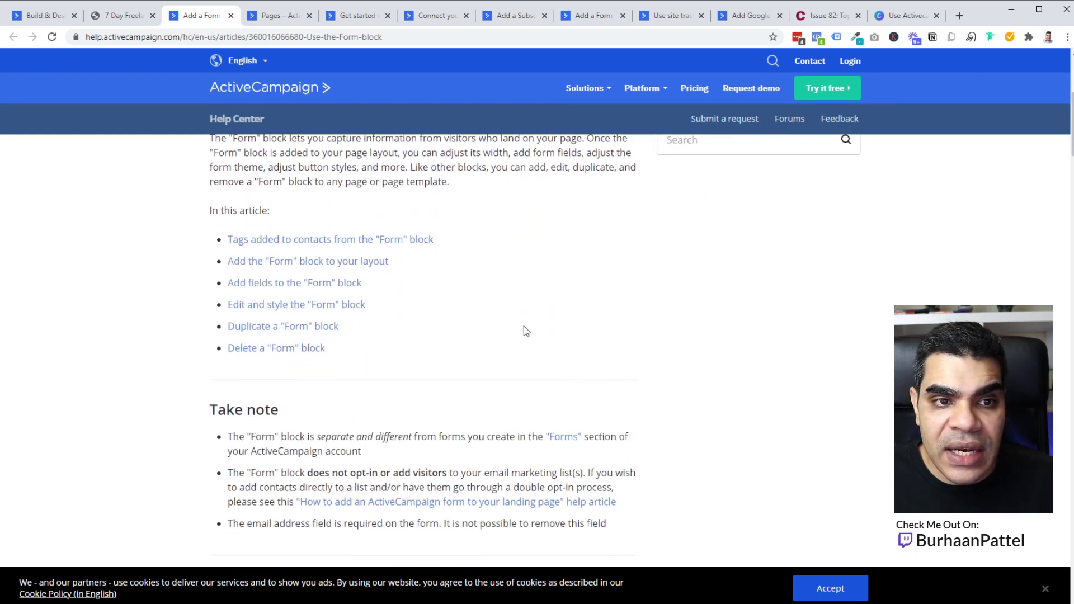
{"action": "scroll", "coordinate": [516, 319], "scroll_direction": "down", "scroll_amount": 2}
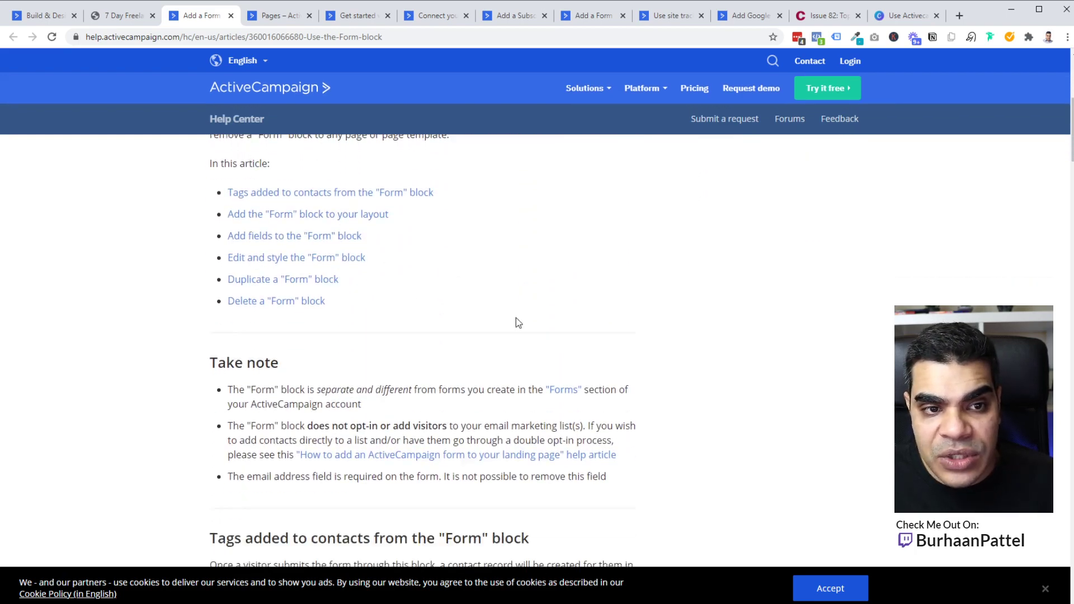
{"action": "scroll", "coordinate": [518, 323], "scroll_direction": "down", "scroll_amount": 4}
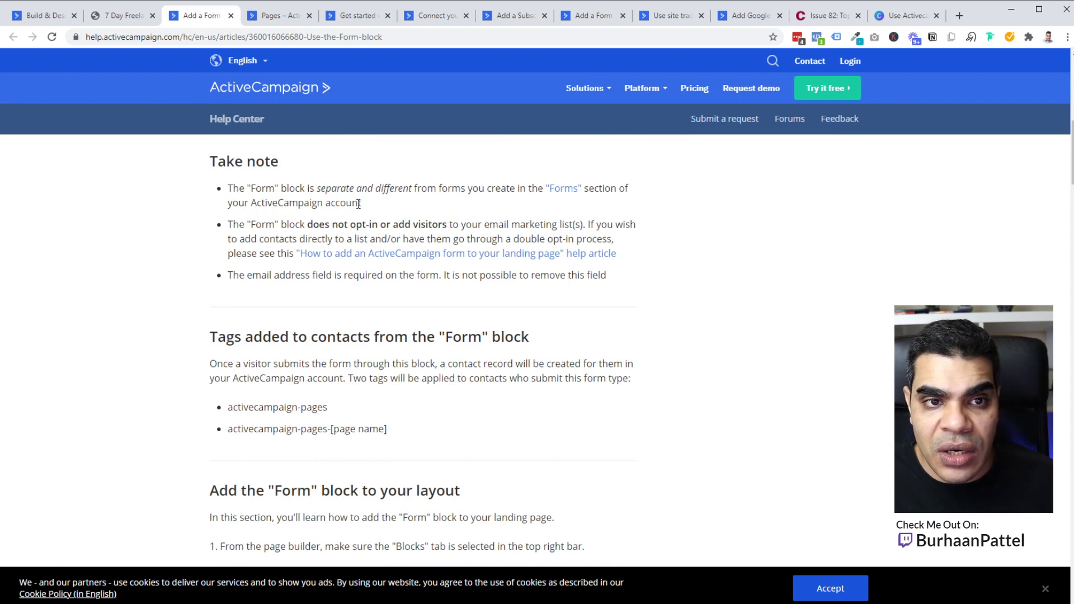
Highlight the notes on the Form block adding no contacts, email lists and double opt-in
{"action": "left_click_drag", "start_coordinate": [319, 226], "coordinate": [430, 236]}
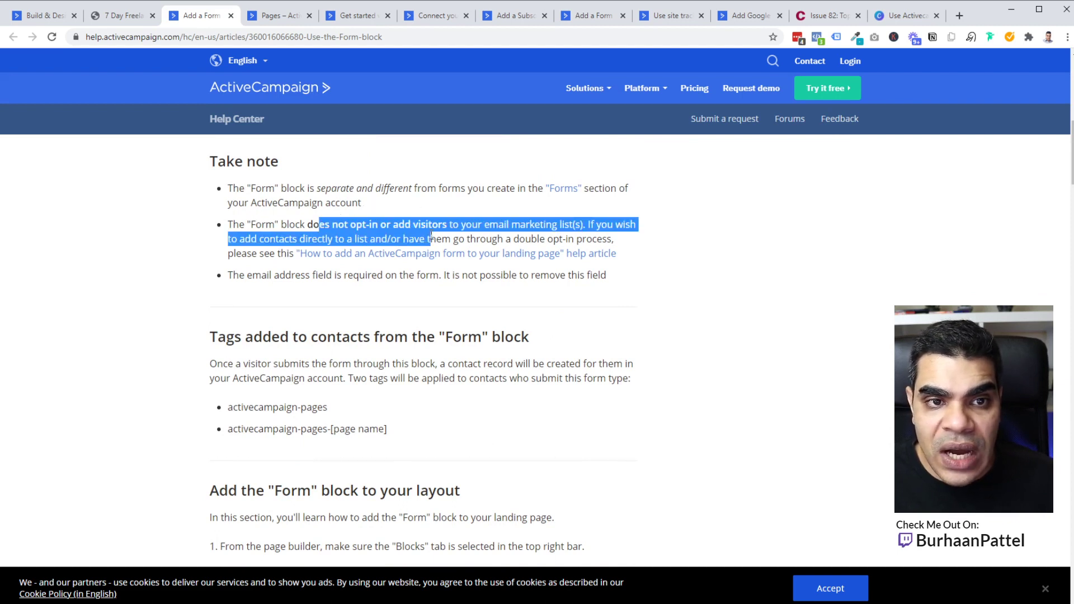
{"action": "left_click", "coordinate": [321, 231]}
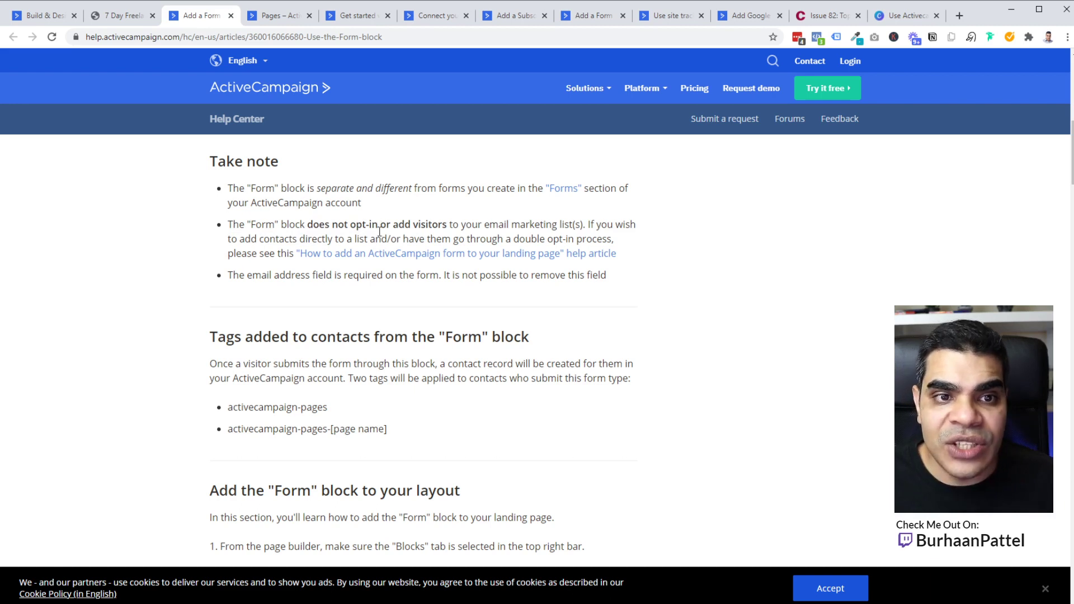
{"action": "left_click_drag", "start_coordinate": [512, 224], "coordinate": [594, 226]}
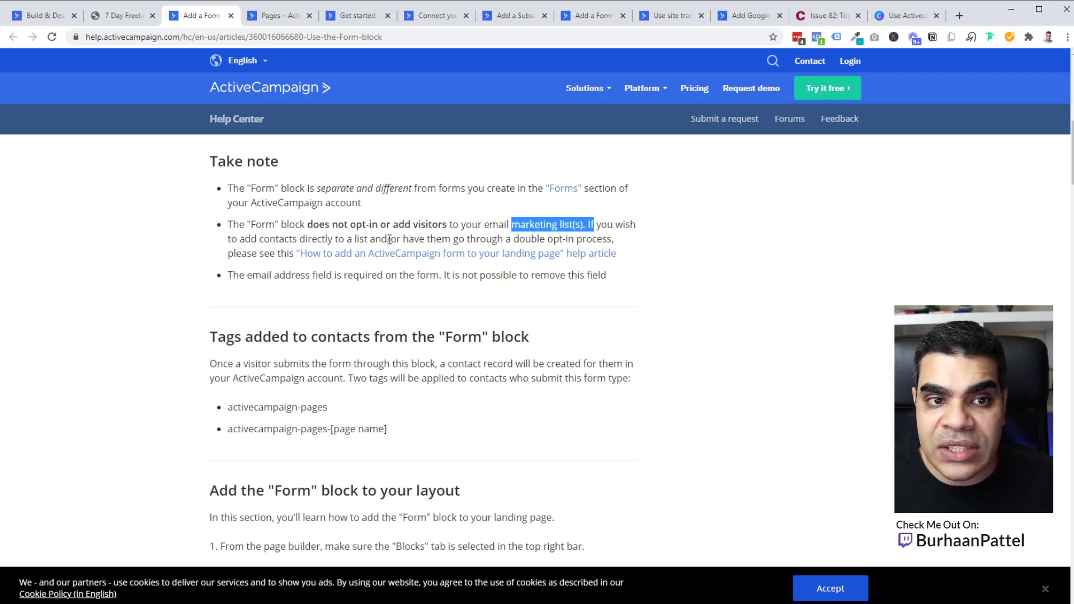
{"action": "left_click_drag", "start_coordinate": [515, 237], "coordinate": [608, 239]}
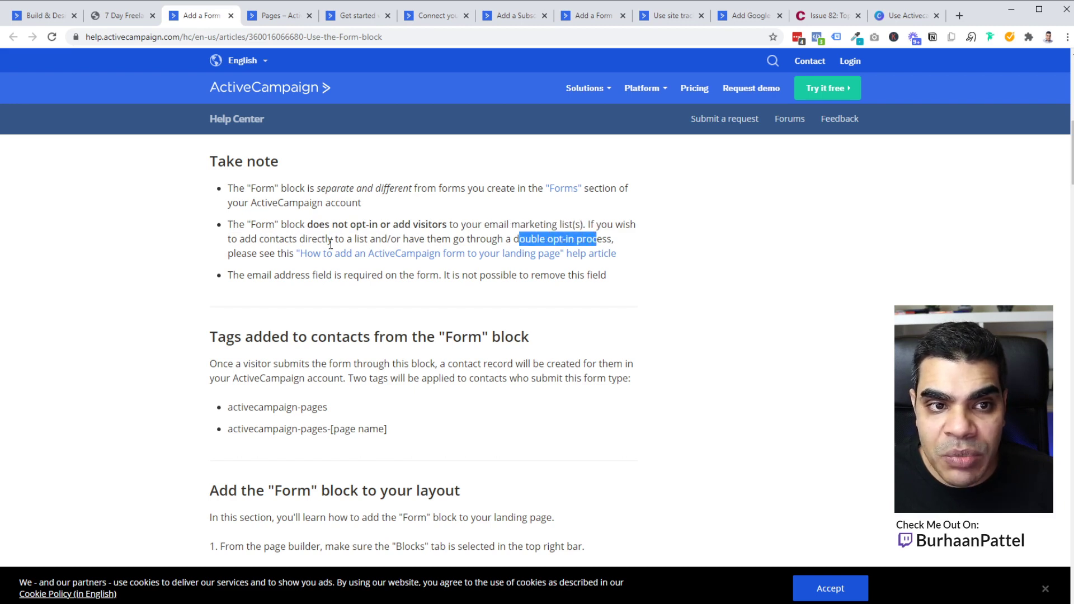
Read the article on adding a form to a landing page, then return to the page builder
{"action": "left_click", "coordinate": [429, 259]}
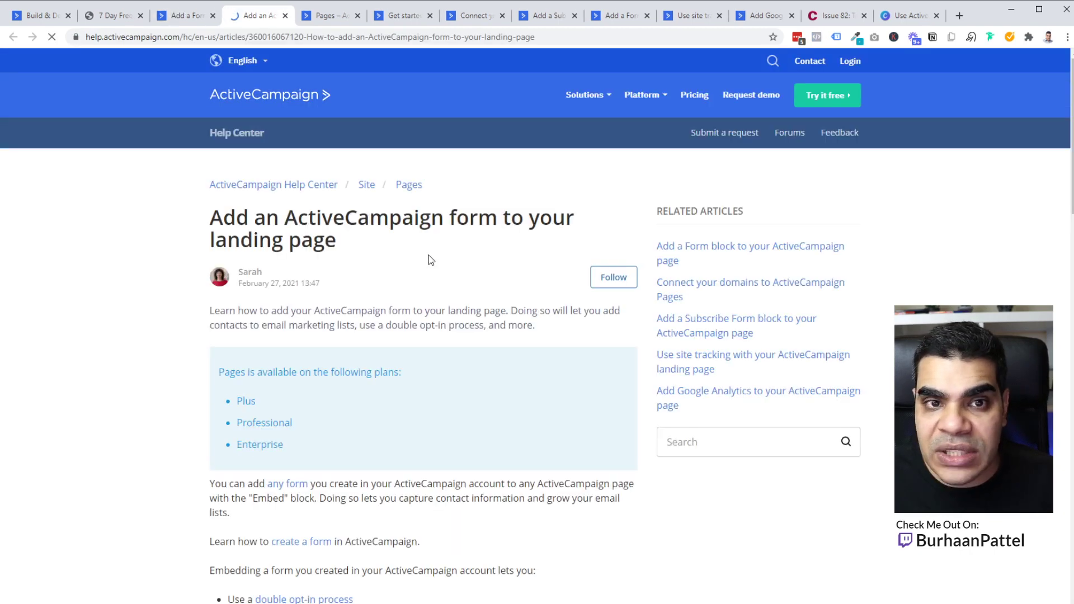
{"action": "scroll", "coordinate": [579, 323], "scroll_direction": "down", "scroll_amount": 5}
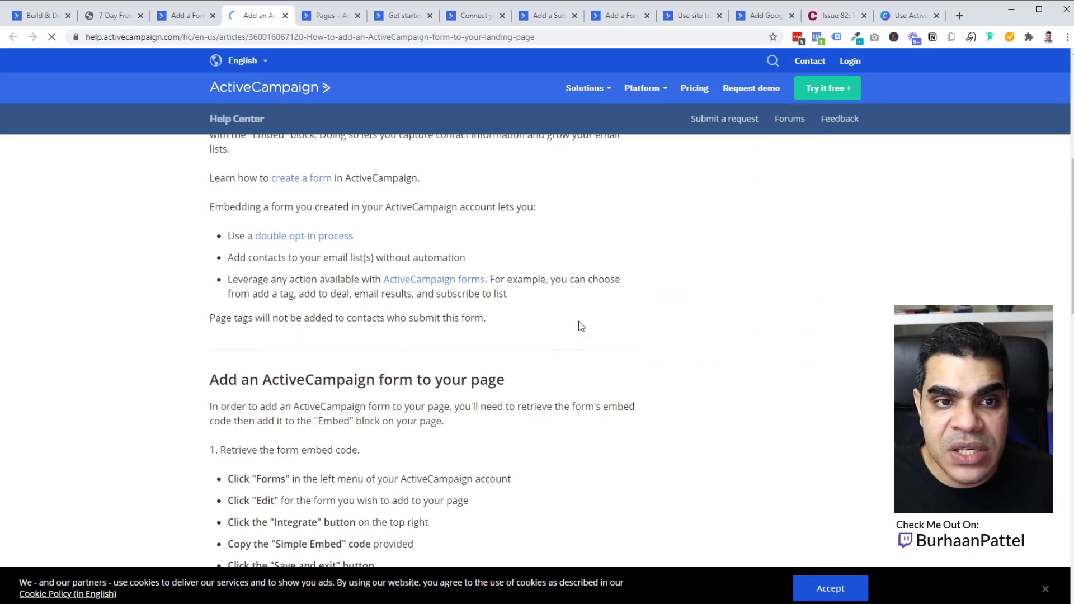
{"action": "scroll", "coordinate": [579, 323], "scroll_direction": "down", "scroll_amount": 5}
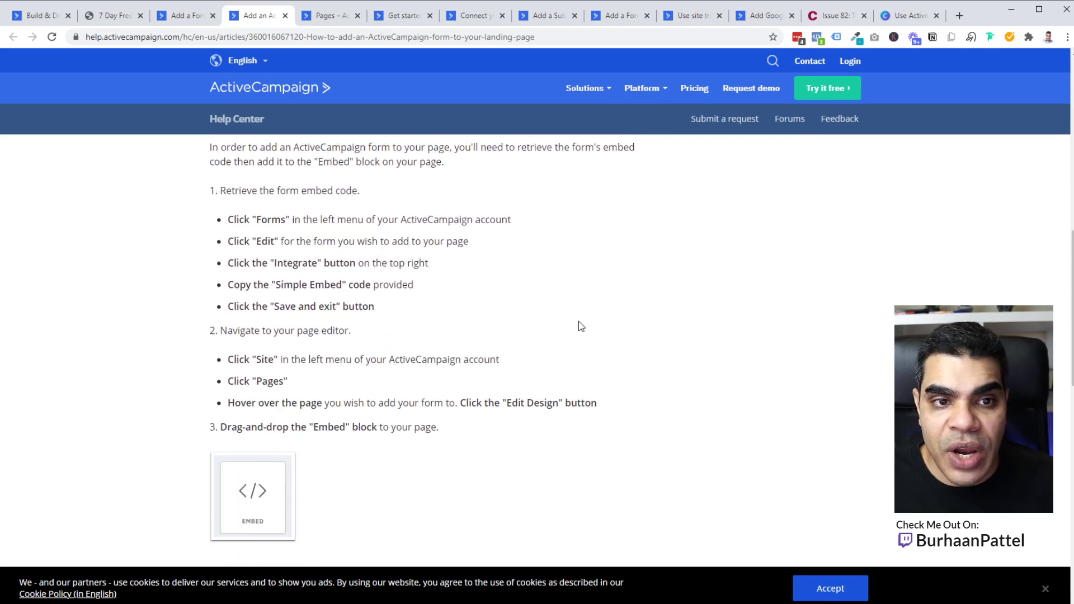
{"action": "left_click", "coordinate": [168, 18]}
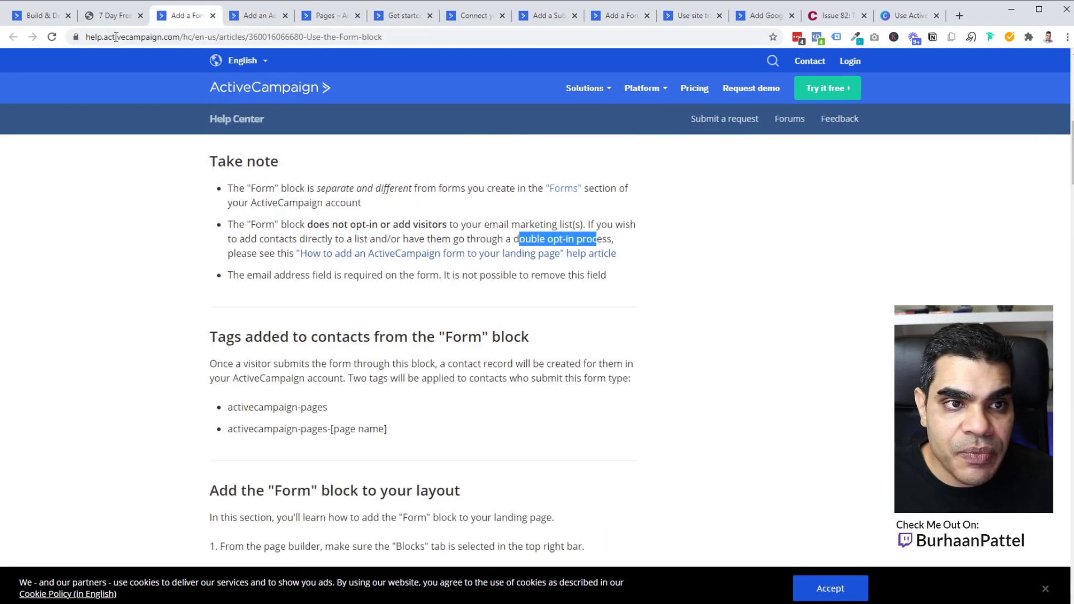
{"action": "left_click", "coordinate": [114, 15]}
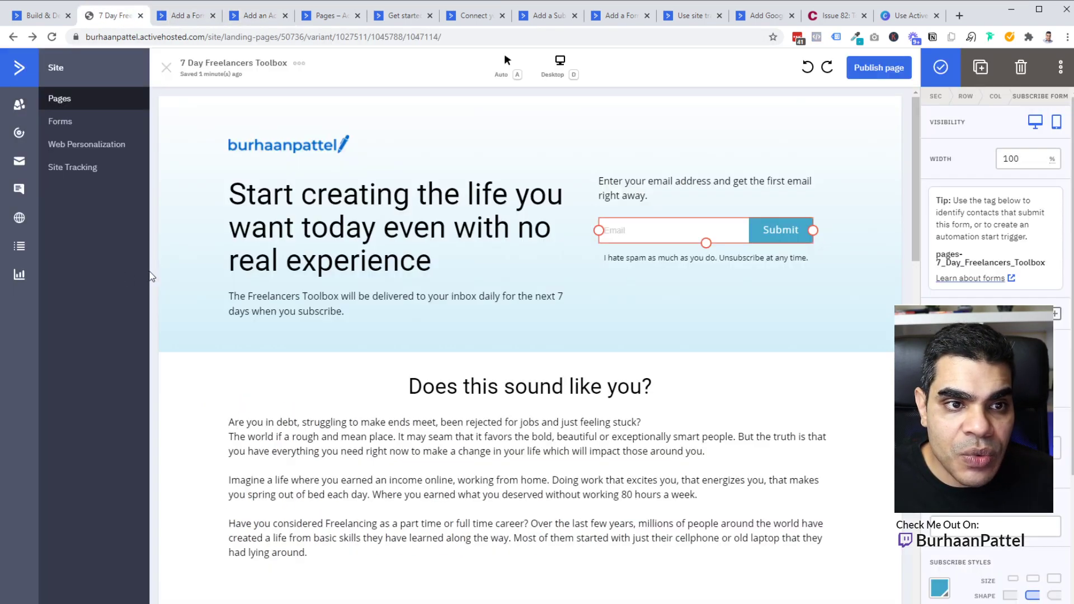
Copy the 7 Day Freelancers Workshop form's Simple Embed code from Forms > Integrate
{"action": "left_click", "coordinate": [84, 120]}
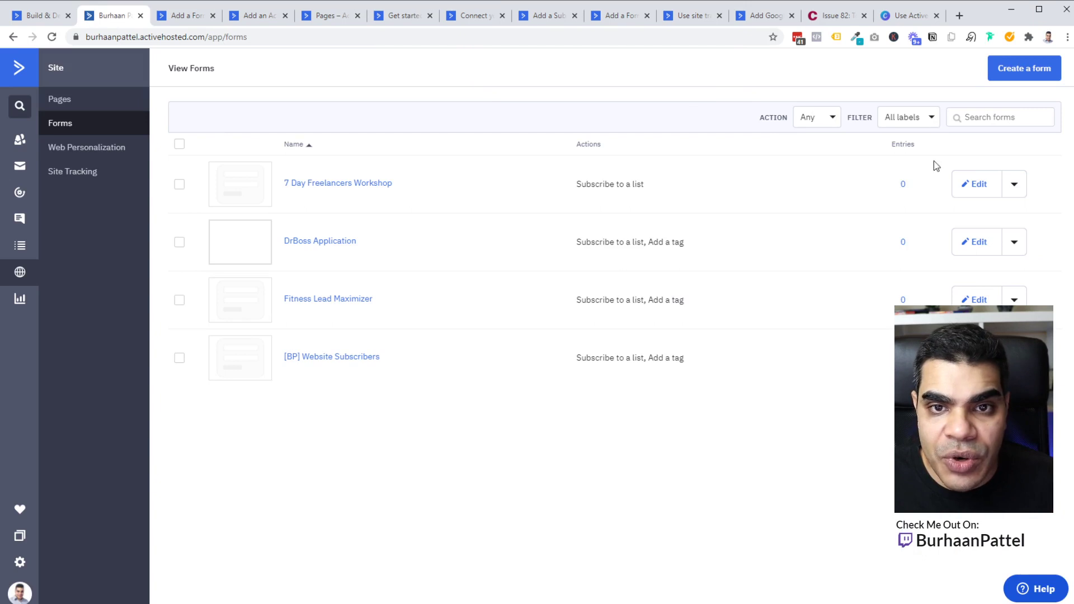
{"action": "left_click", "coordinate": [1017, 191]}
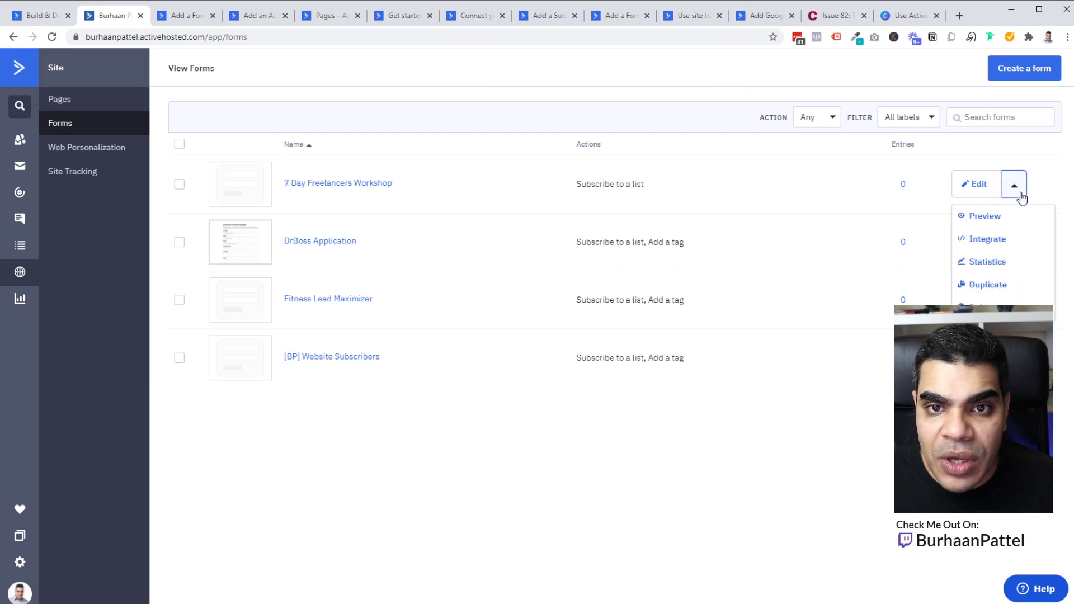
{"action": "left_click", "coordinate": [999, 240]}
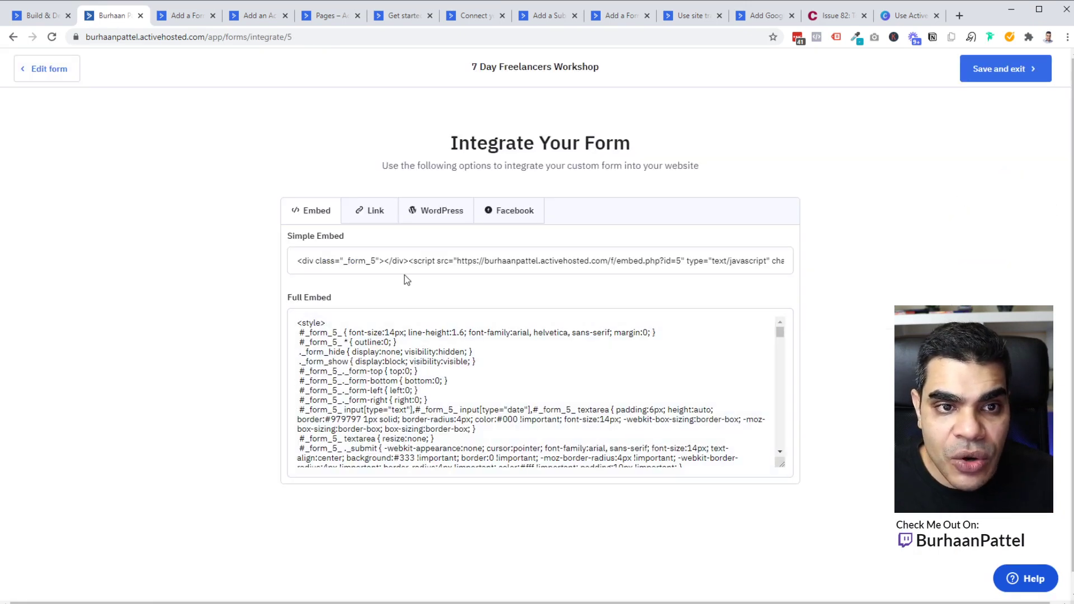
{"action": "left_click", "coordinate": [510, 257]}
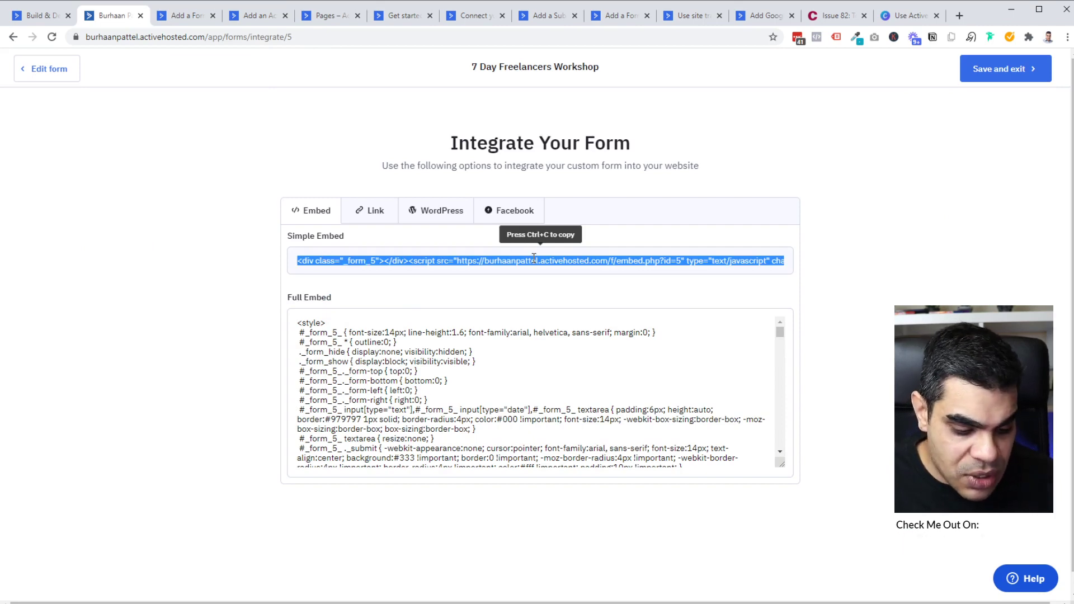
{"action": "left_click", "coordinate": [490, 262]}
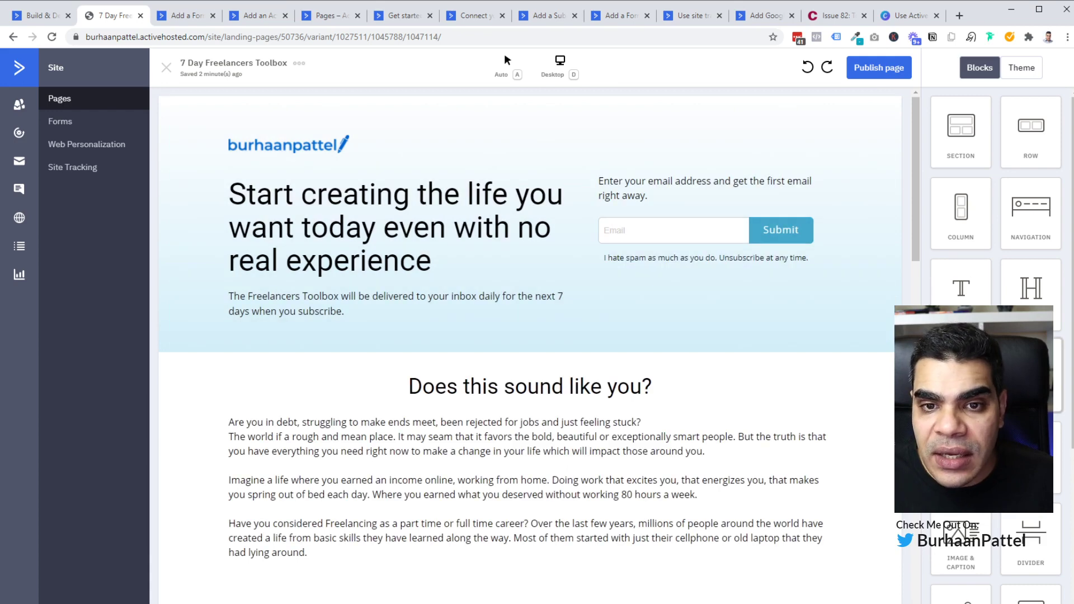
Add an embed block below the spam disclaimer, paste the form embed code, then delete it
{"action": "scroll", "coordinate": [1031, 148], "scroll_direction": "down", "scroll_amount": 4}
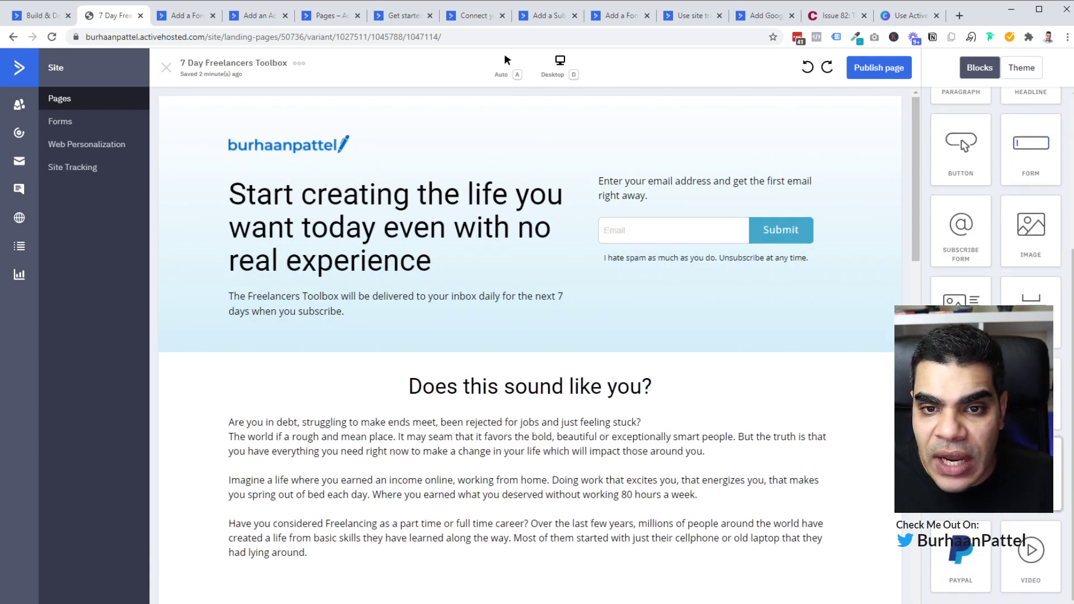
{"action": "left_click_drag", "start_coordinate": [1031, 148], "coordinate": [718, 263]}
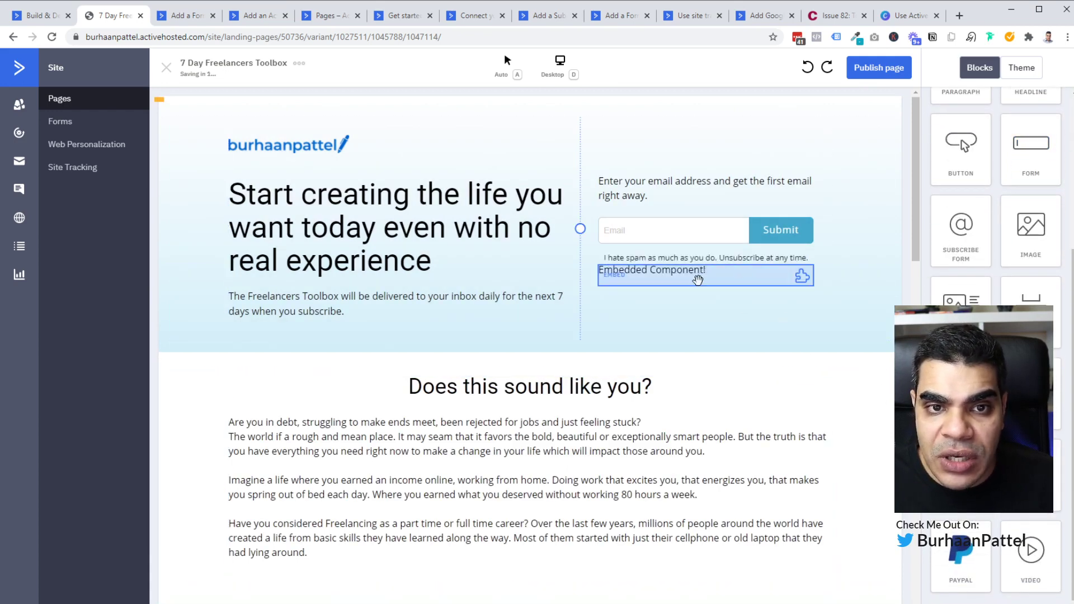
{"action": "left_click", "coordinate": [965, 189]}
{"action": "key", "text": "ctrl+v"}
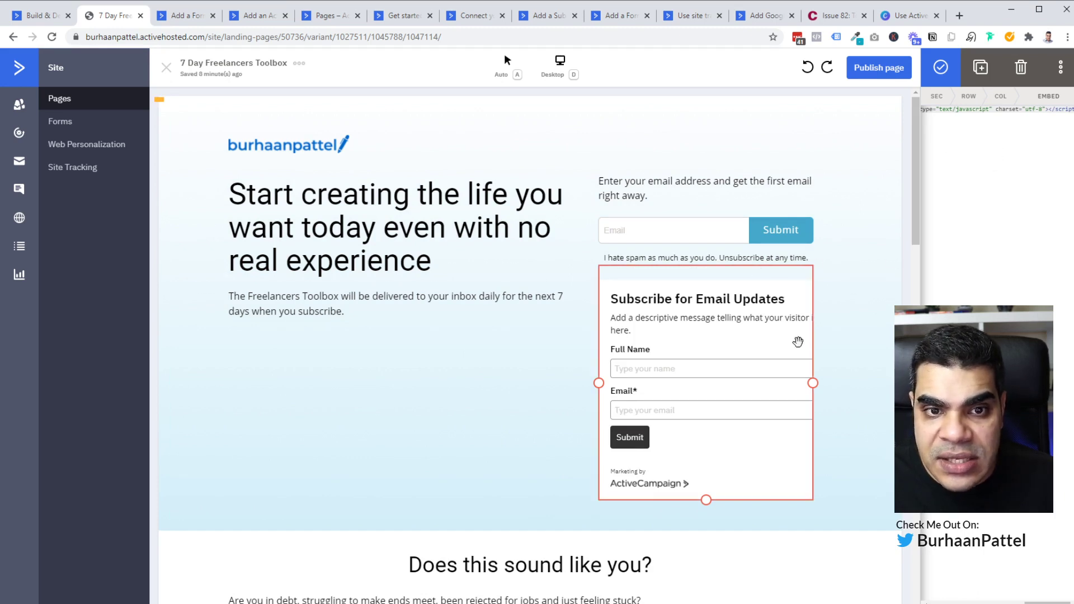
{"action": "left_click_drag", "start_coordinate": [813, 383], "coordinate": [811, 384]}
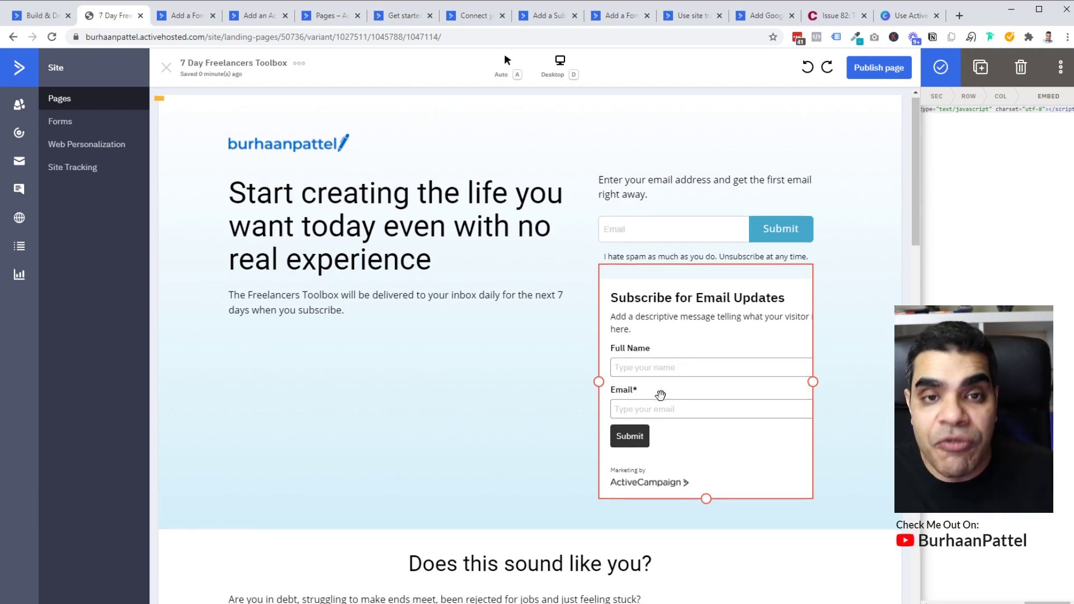
{"action": "key", "text": "Delete"}
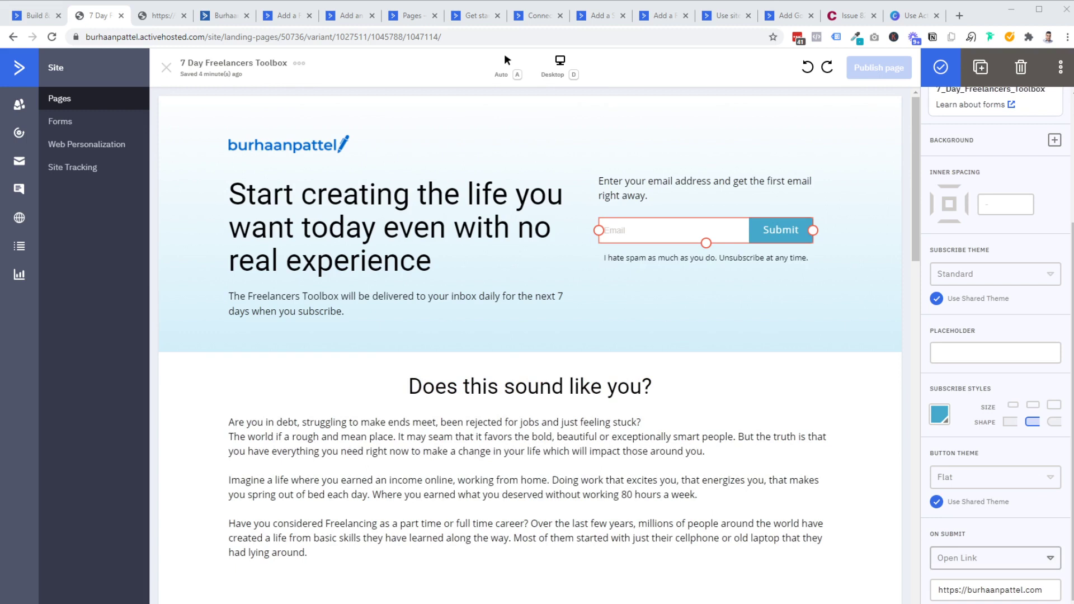
{"action": "left_click_drag", "start_coordinate": [978, 589], "coordinate": [1034, 588]}
{"action": "left_click", "coordinate": [1053, 589]}
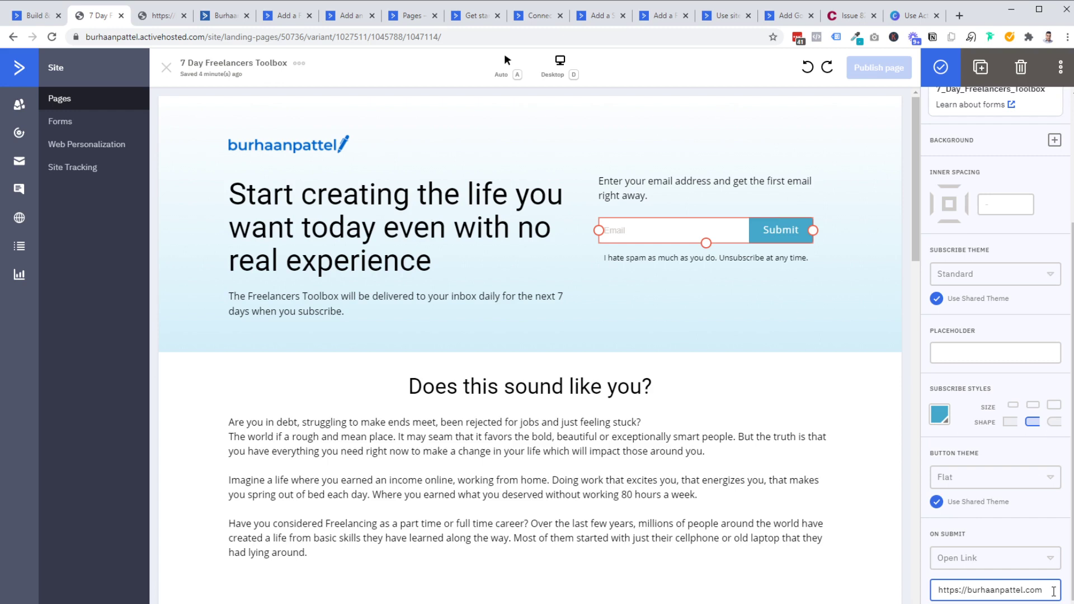
{"action": "triple_click", "coordinate": [1001, 590]}
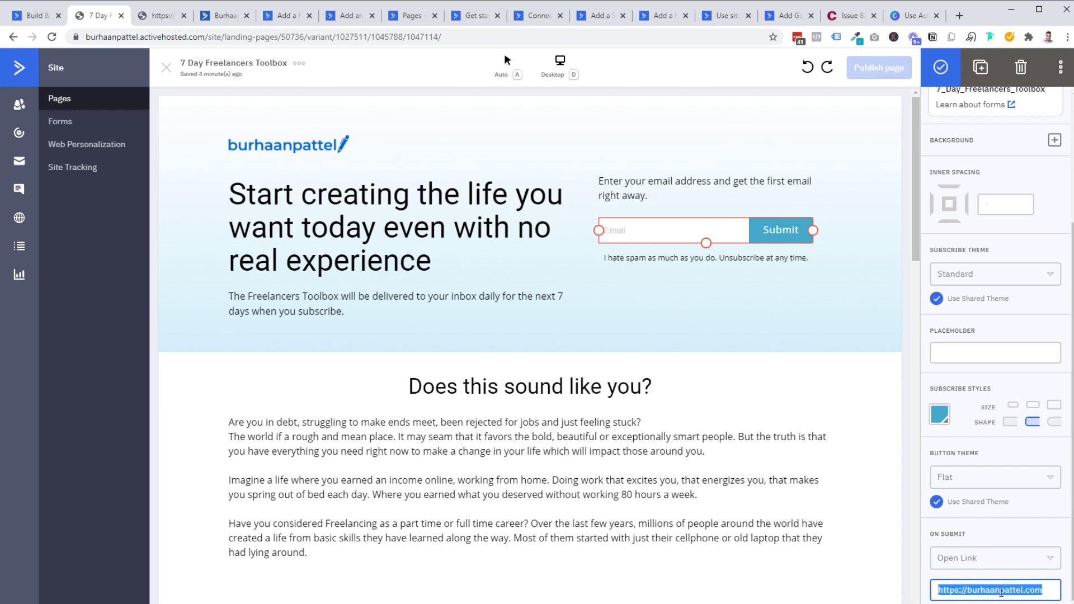
{"action": "left_click", "coordinate": [1019, 560]}
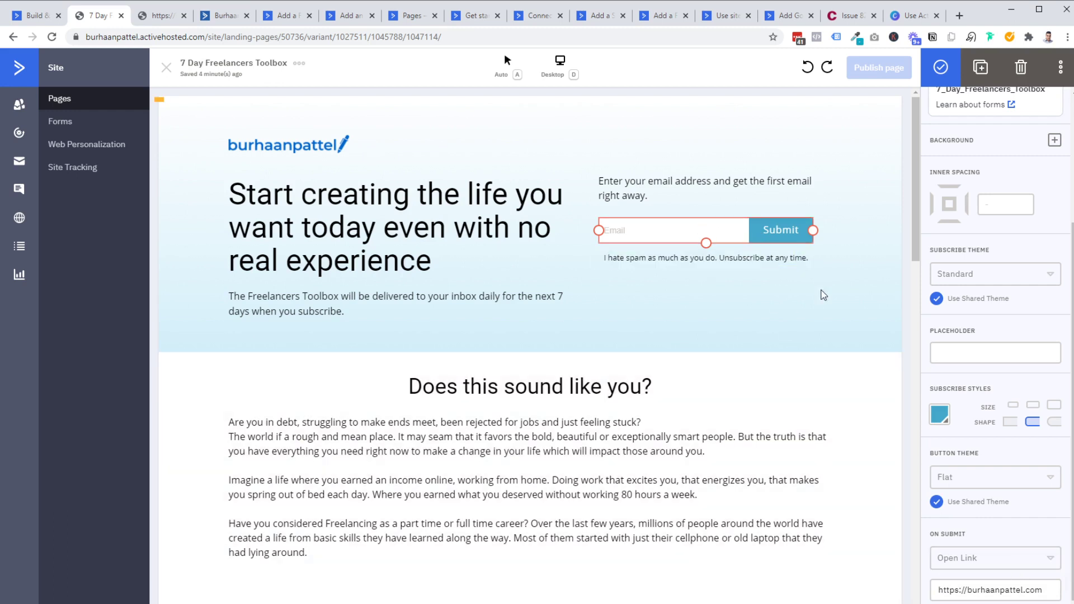
{"action": "scroll", "coordinate": [963, 383], "scroll_direction": "up", "scroll_amount": 3}
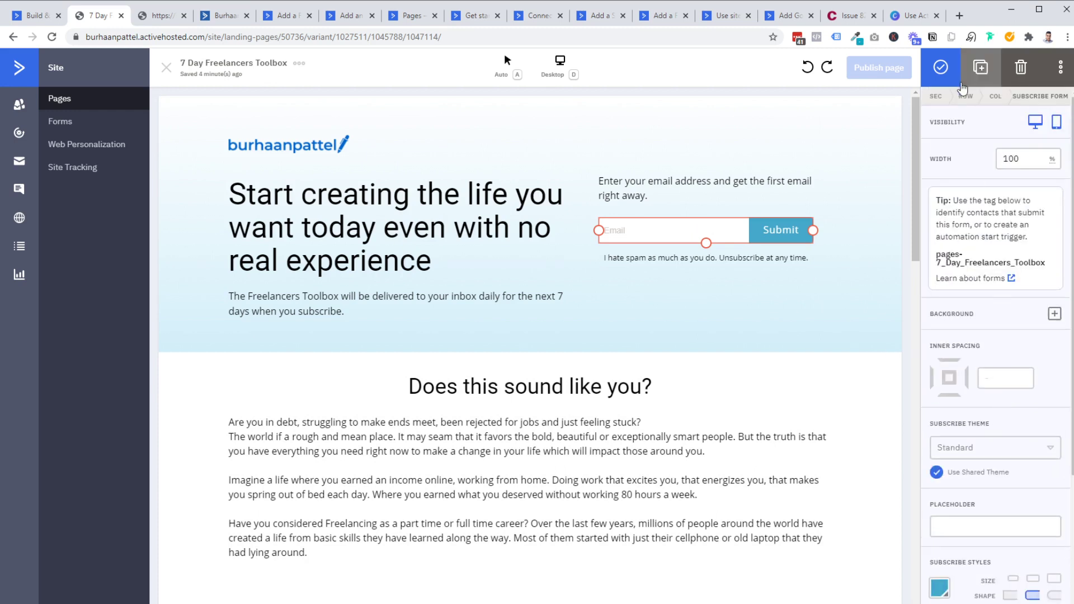
Add a Form block beneath the spam disclaimer in the hero section and select it
{"action": "left_click", "coordinate": [877, 188]}
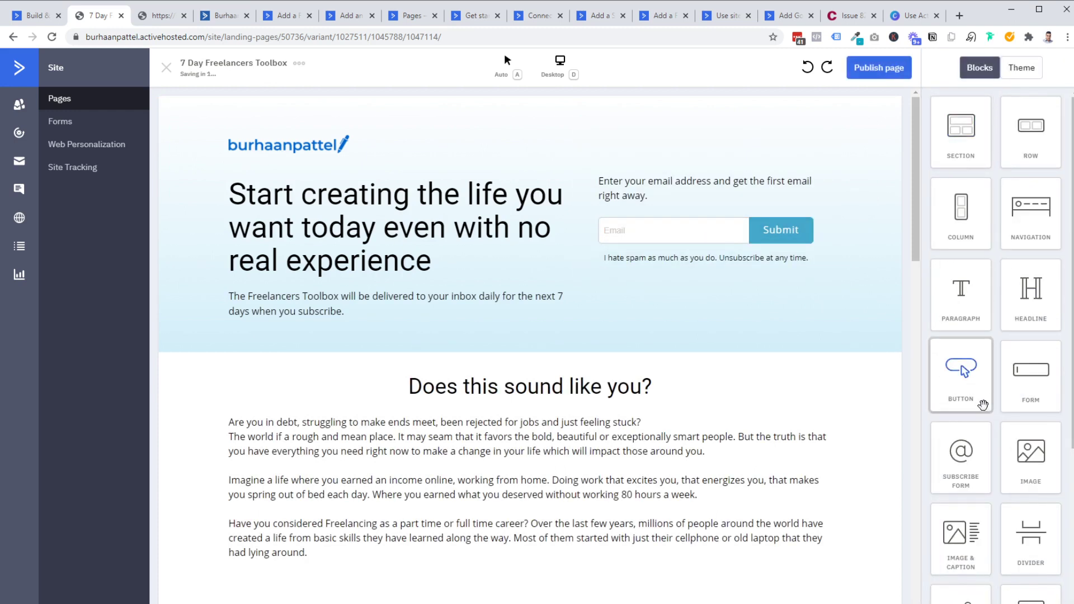
{"action": "mouse_move", "coordinate": [963, 469]}
{"action": "left_mouse_down"}
{"action": "mouse_move", "coordinate": [869, 391]}
{"action": "mouse_move", "coordinate": [972, 471]}
{"action": "left_mouse_up"}
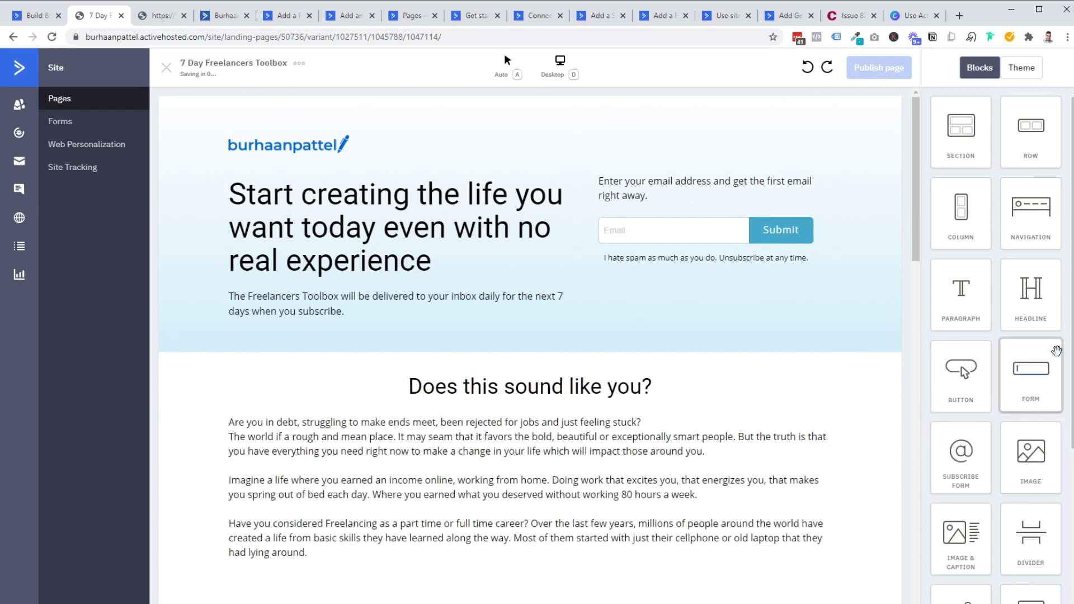
{"action": "left_click_drag", "start_coordinate": [1031, 370], "coordinate": [791, 288]}
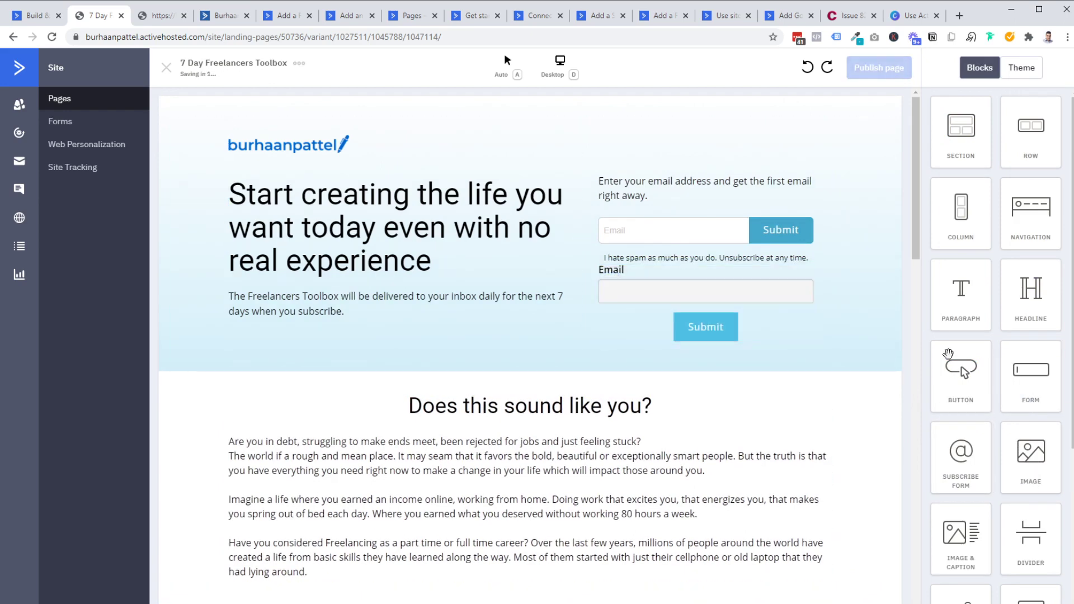
{"action": "left_click", "coordinate": [717, 324]}
Set the new form's On Submit action to Open Link, ready for the redirect URL
{"action": "scroll", "coordinate": [978, 555], "scroll_direction": "down", "scroll_amount": 5}
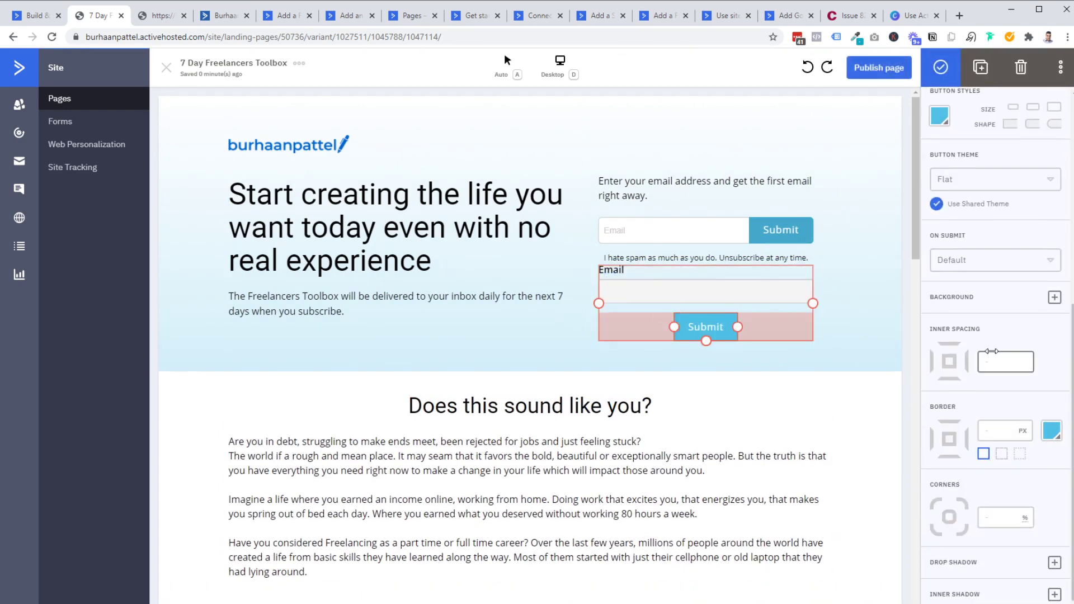
{"action": "scroll", "coordinate": [978, 559], "scroll_direction": "down", "scroll_amount": 1}
{"action": "left_click", "coordinate": [965, 263]}
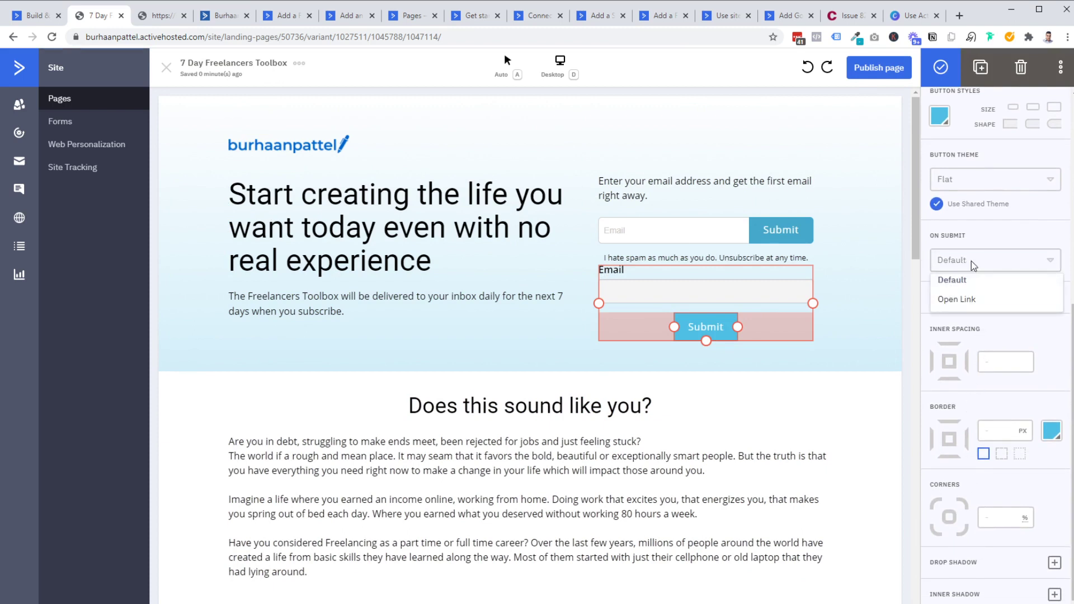
{"action": "left_click", "coordinate": [970, 300]}
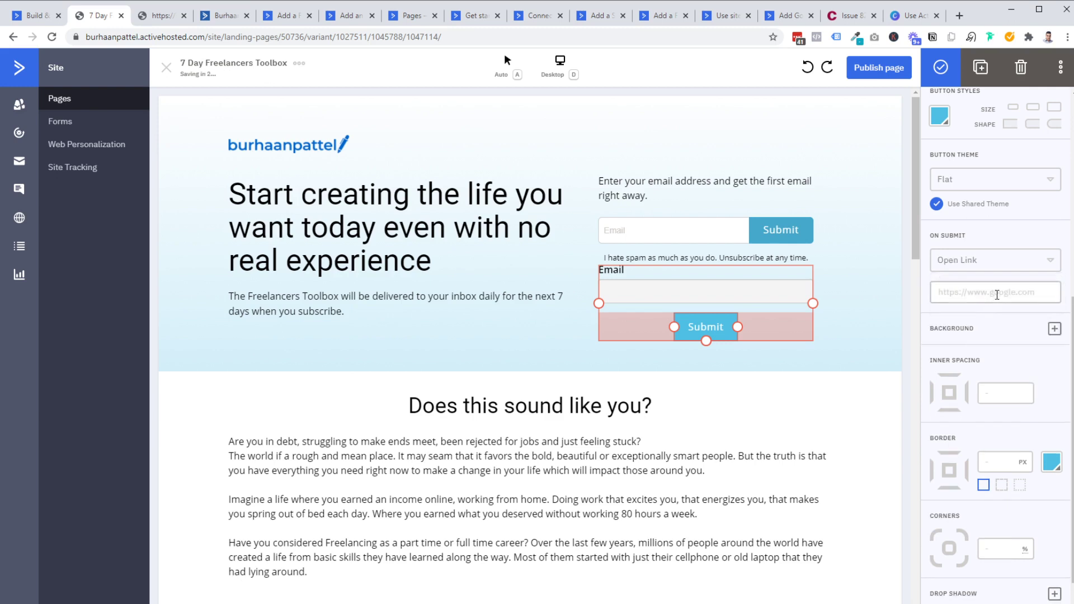
{"action": "left_click", "coordinate": [1014, 291]}
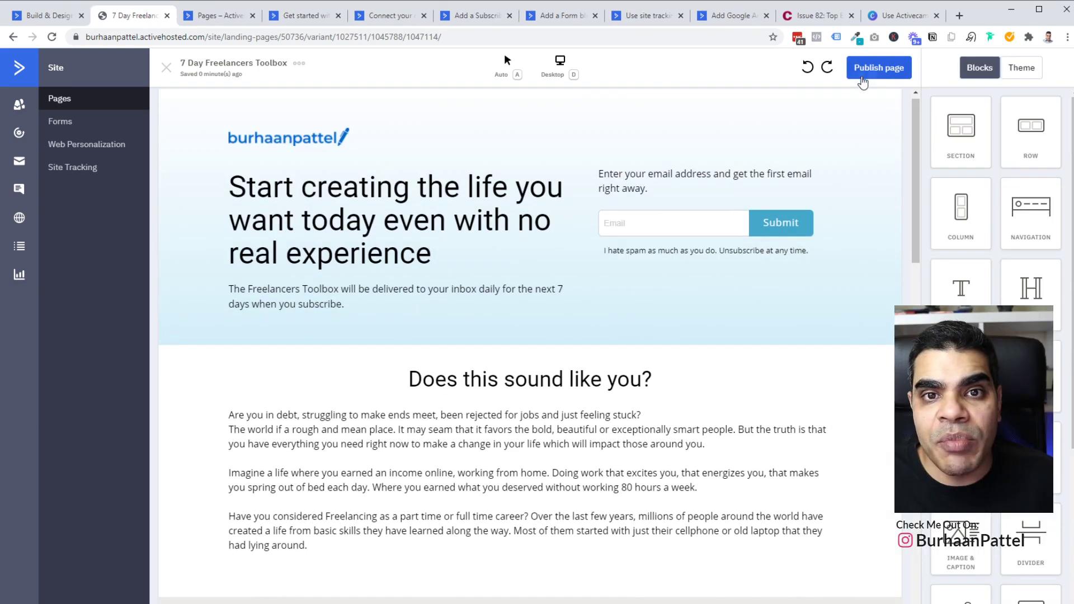
Publish the 7 Day Freelancers Toolbox page and show its Get URL, View Live and Unpublish options
{"action": "left_click", "coordinate": [862, 69]}
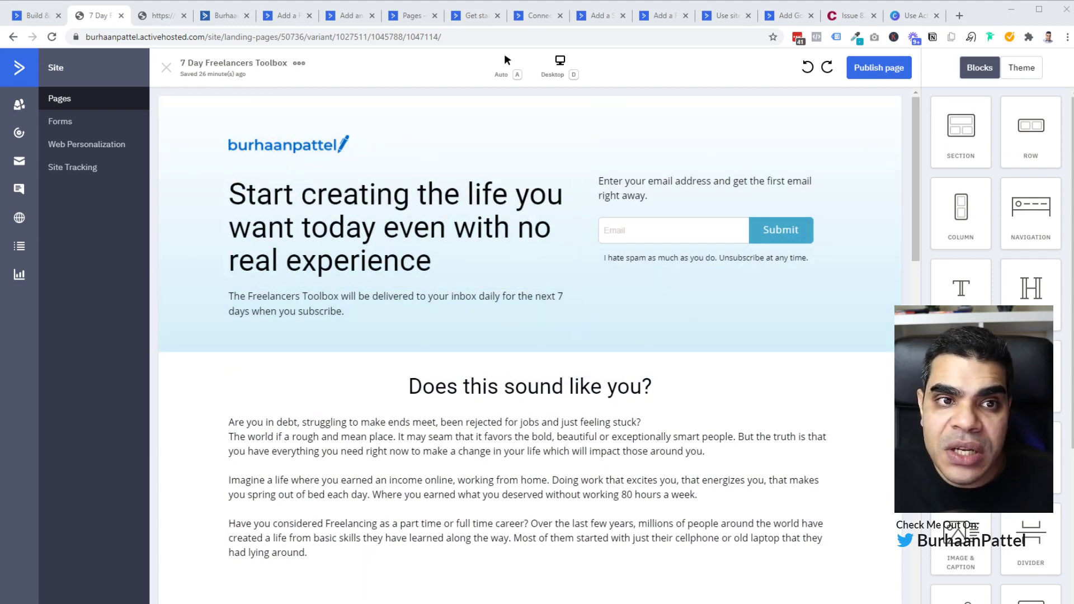
{"action": "left_click", "coordinate": [299, 64]}
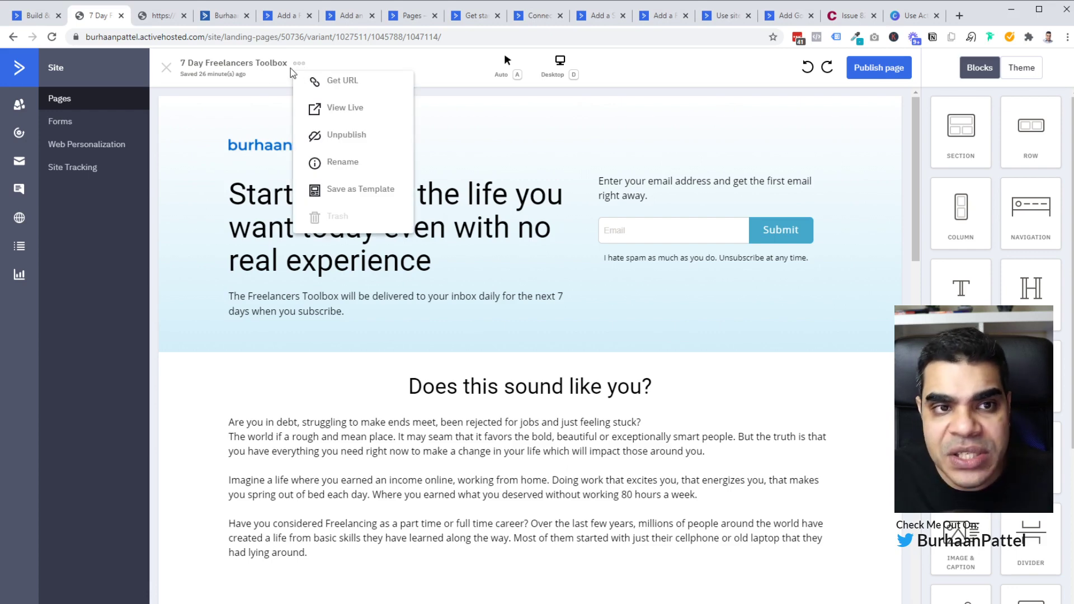